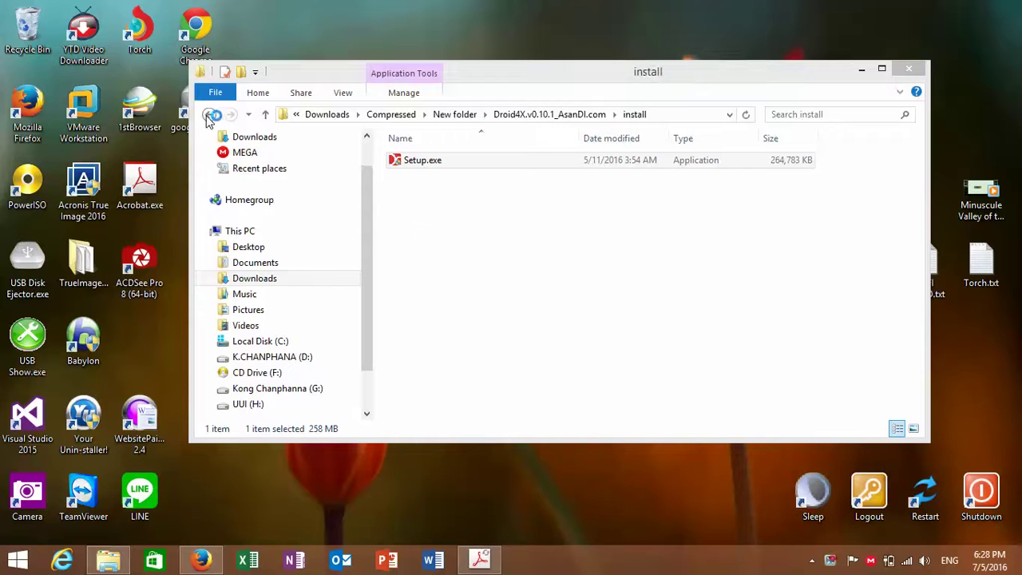
Step: Refresh the desktop and the Droid4X install folder view three times
right_click(134, 348)
left_click(172, 171)
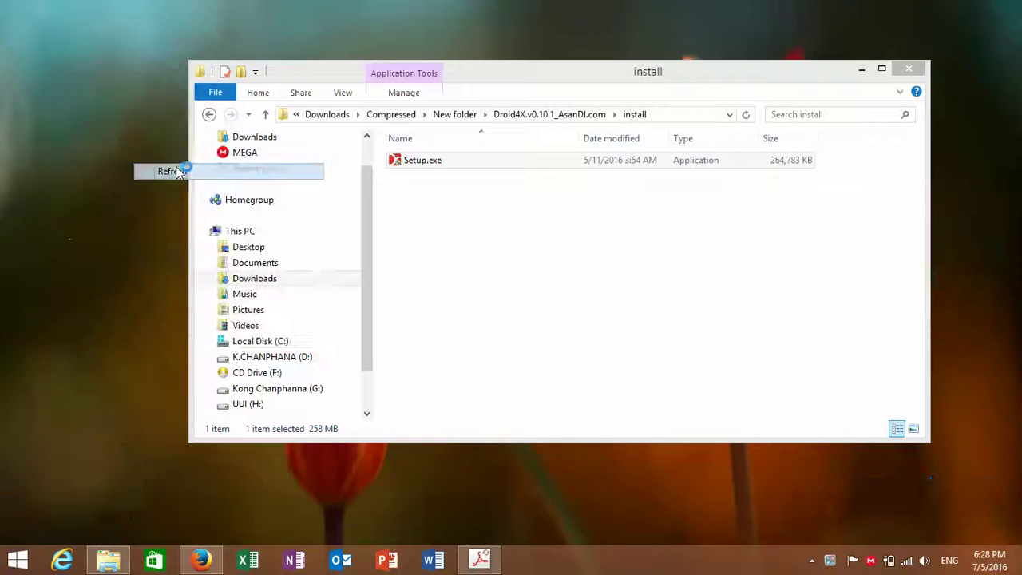
right_click(174, 375)
left_click(204, 197)
right_click(407, 482)
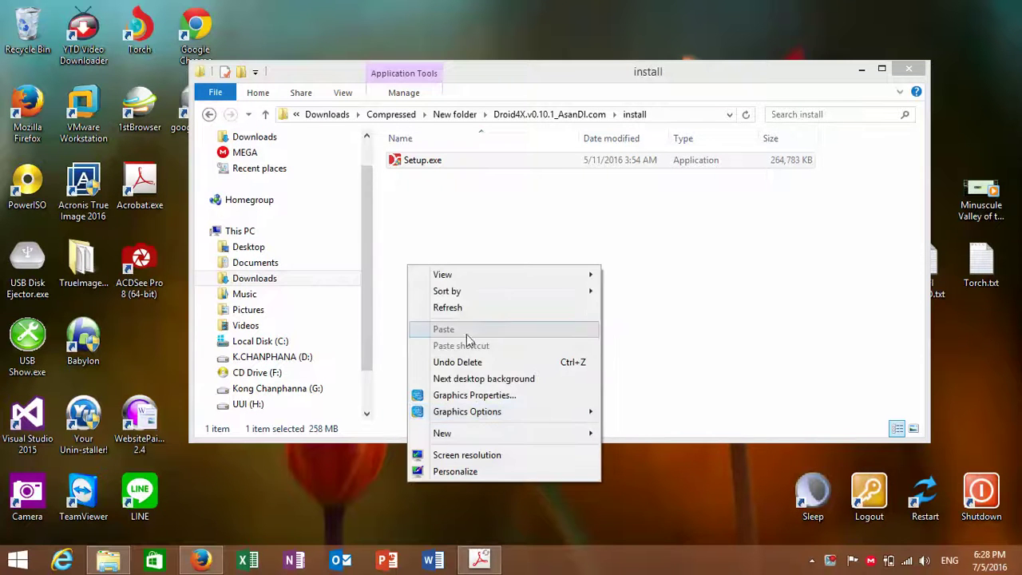
left_click(476, 307)
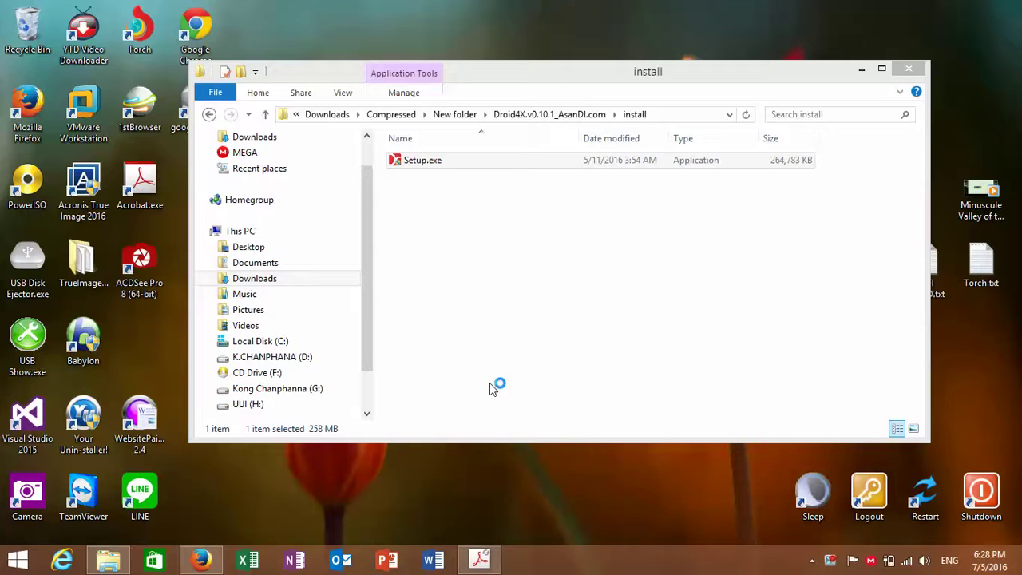
Step: Accept the license agreement and install Droid4X 0.10.1 into the default folder
right_click(435, 499)
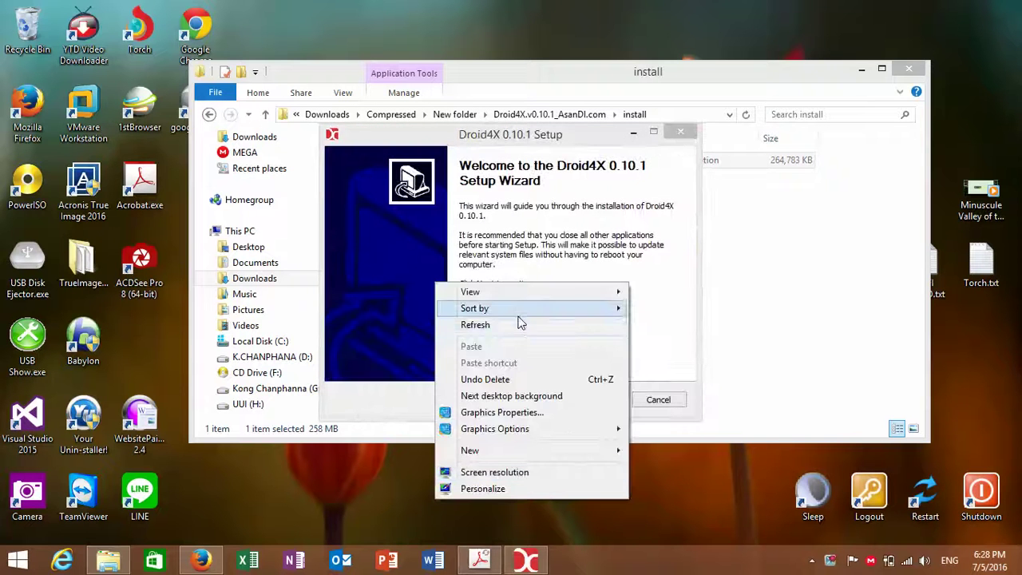
left_click(518, 326)
left_click(591, 399)
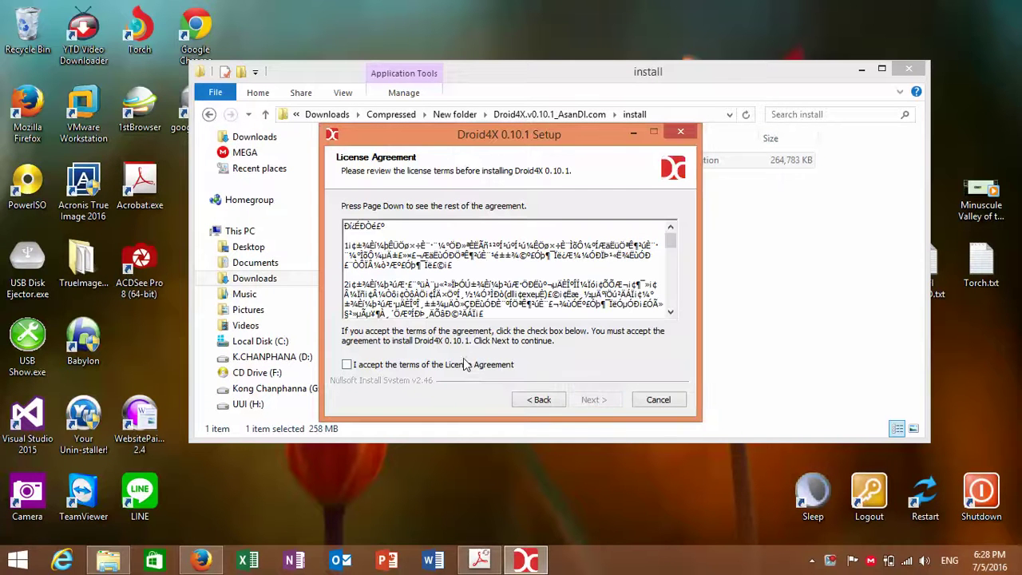
left_click(502, 365)
left_click(593, 399)
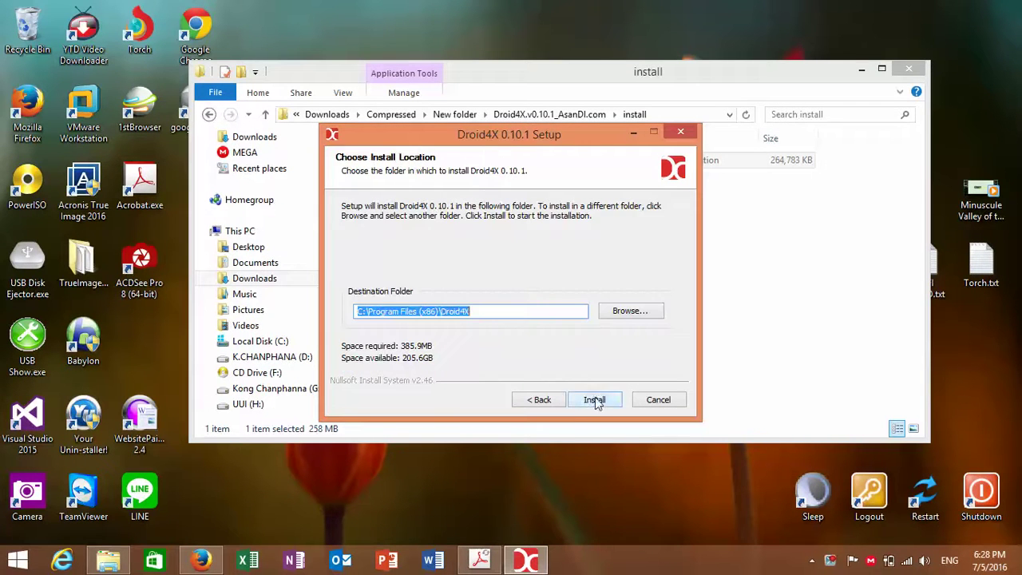
left_click(595, 399)
Step: Refresh the desktop during installation and close the install folder window
right_click(558, 495)
left_click(579, 322)
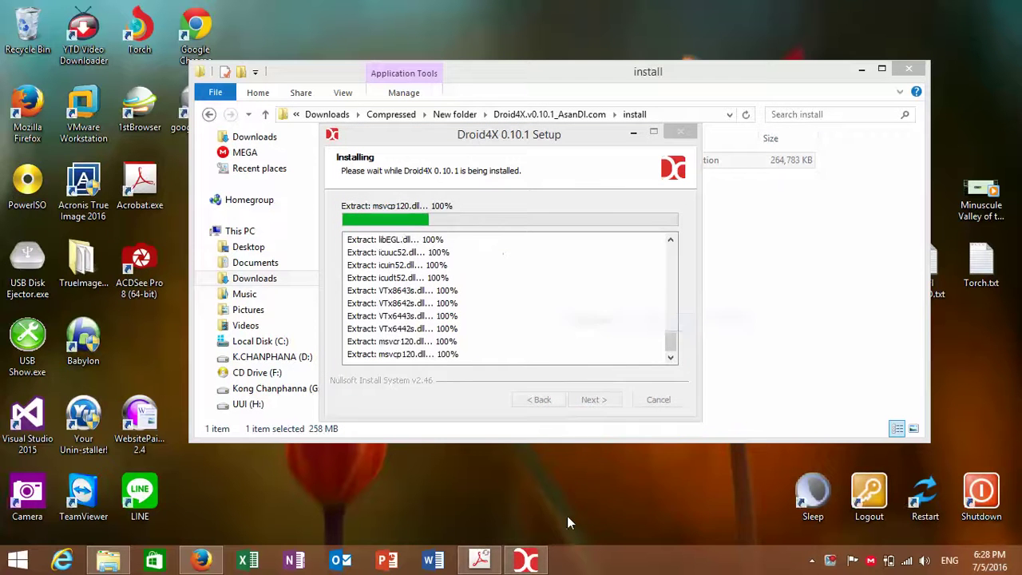
right_click(567, 518)
left_click(648, 343)
right_click(589, 508)
left_click(650, 336)
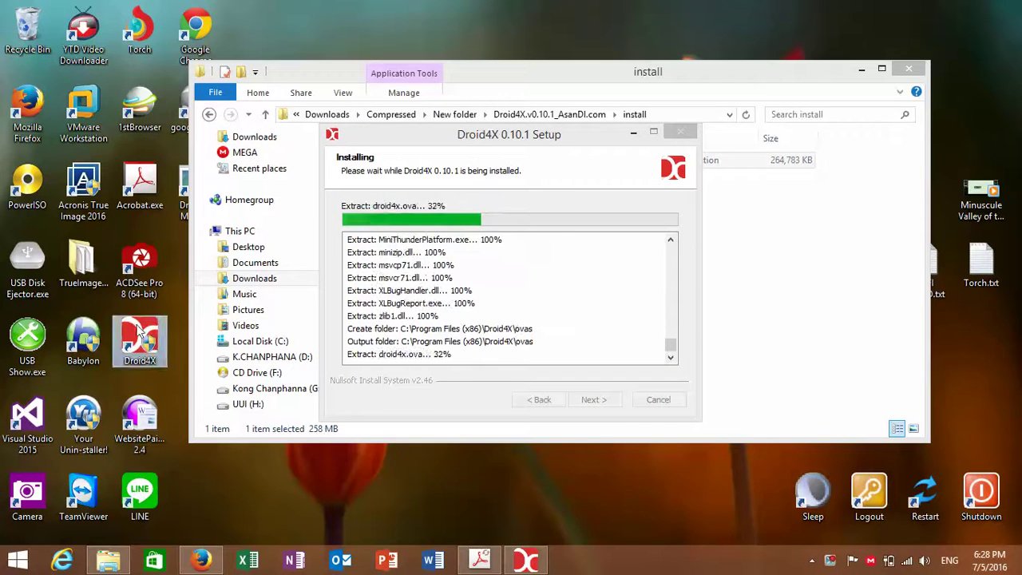
left_click(909, 69)
right_click(548, 56)
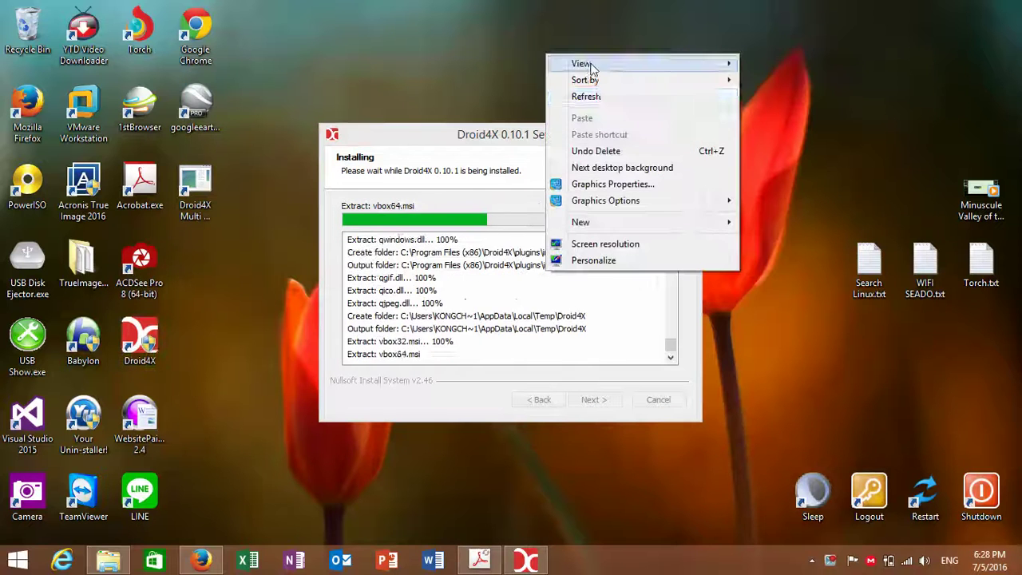
left_click(587, 97)
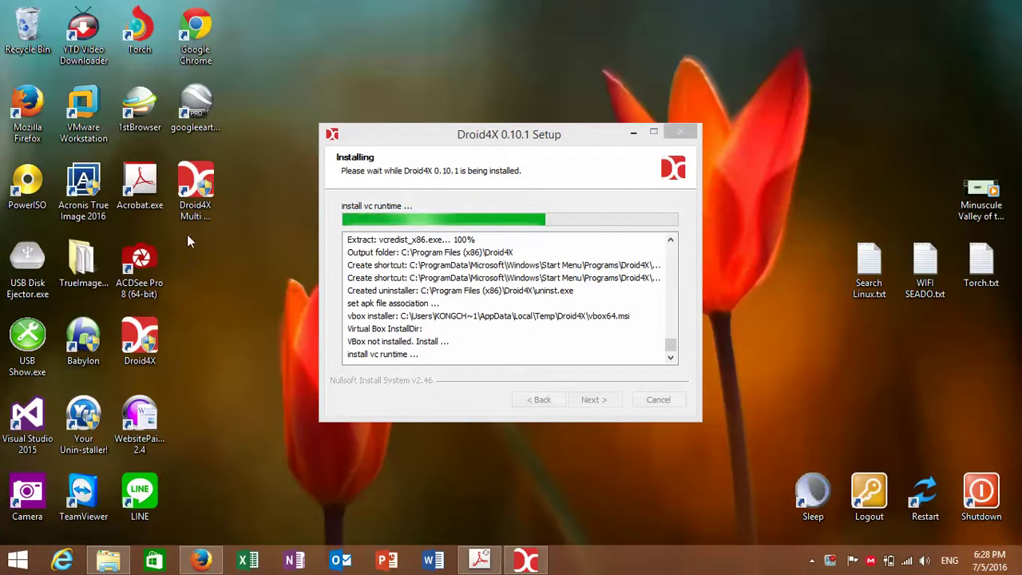
Step: Move the Droid4X shortcut into the Acrobat icon's spot and select both Droid4X icons
left_click_drag(144, 358, 200, 288)
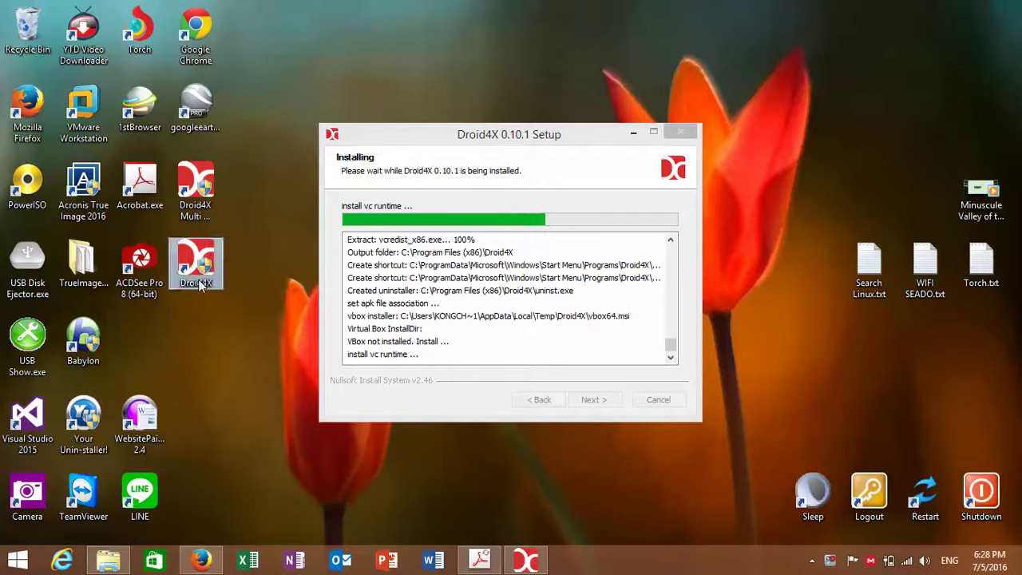
left_click_drag(140, 192, 142, 348)
left_click_drag(197, 268, 142, 192)
left_click(204, 213)
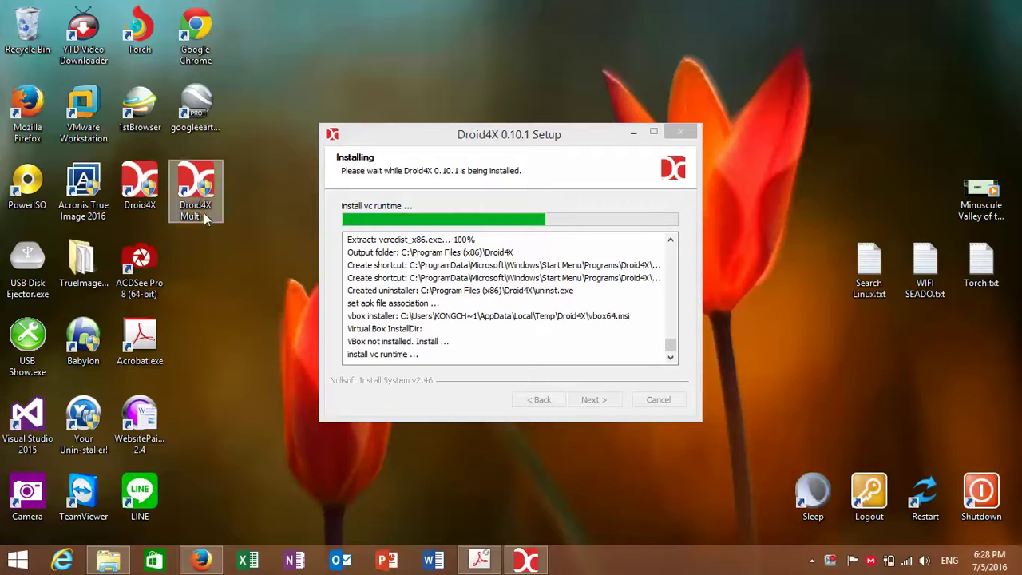
left_click_drag(243, 228, 116, 163)
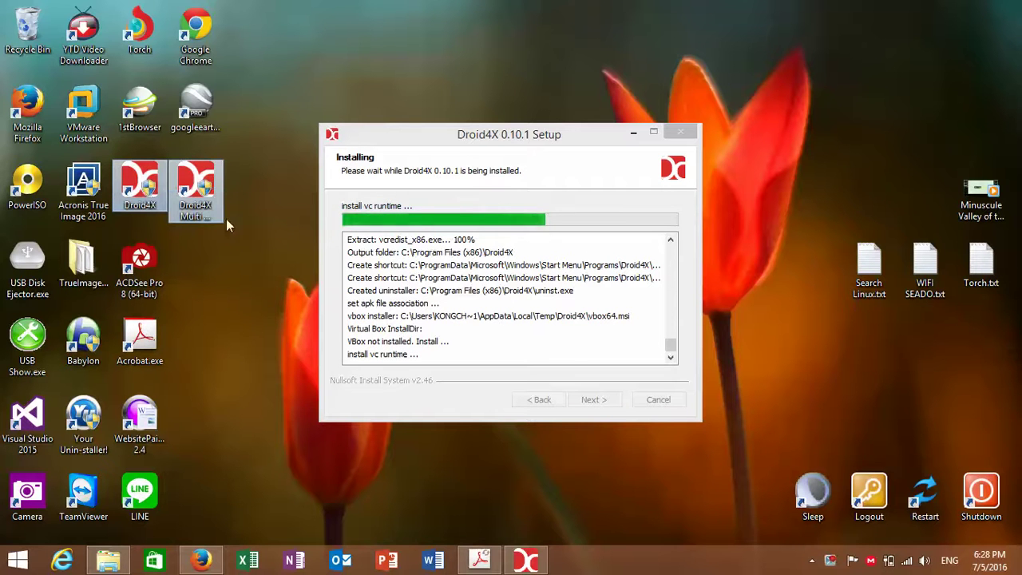
Step: Refresh the desktop three more times
right_click(230, 114)
left_click(256, 157)
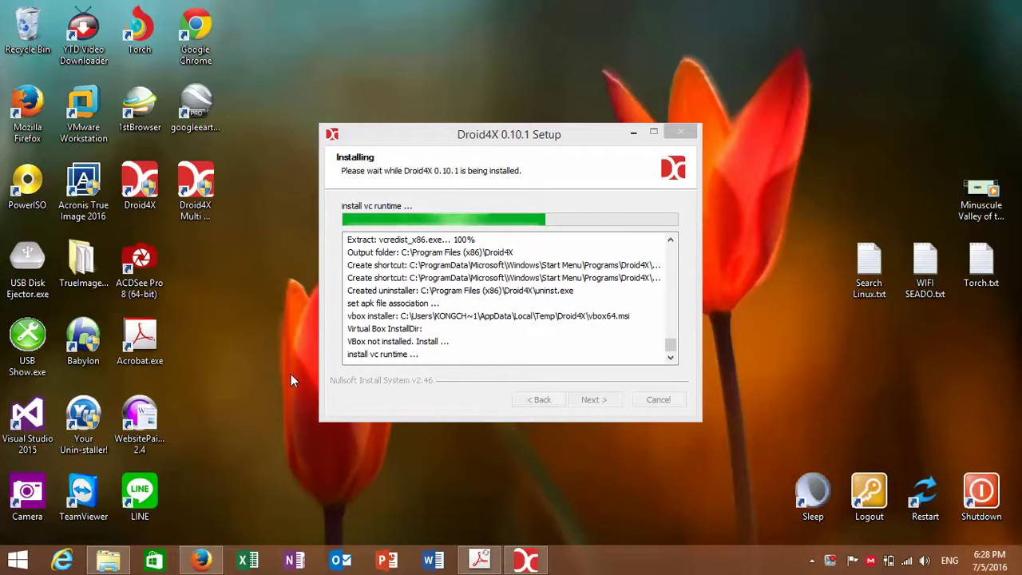
right_click(254, 275)
left_click(295, 318)
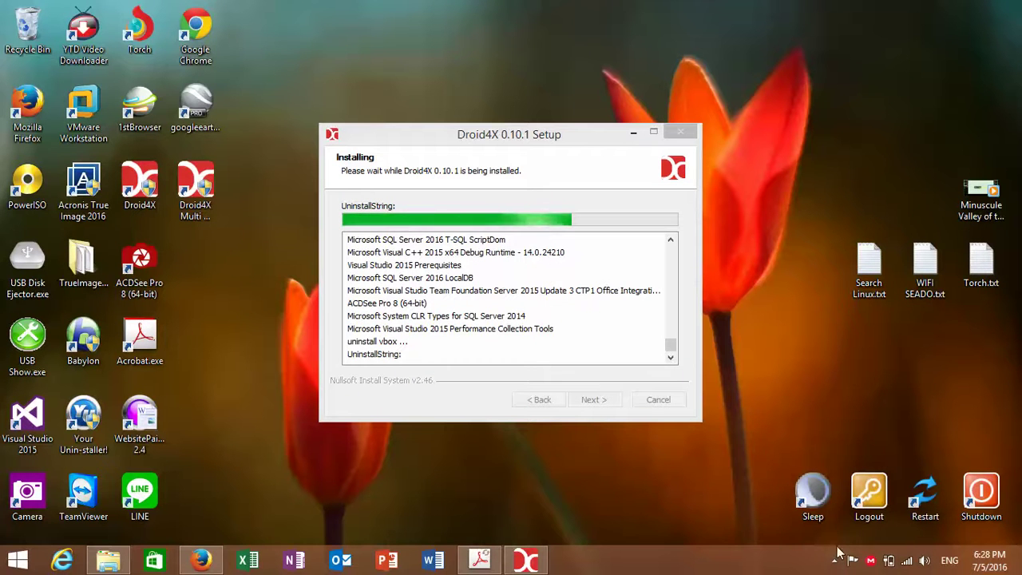
right_click(439, 499)
left_click(527, 325)
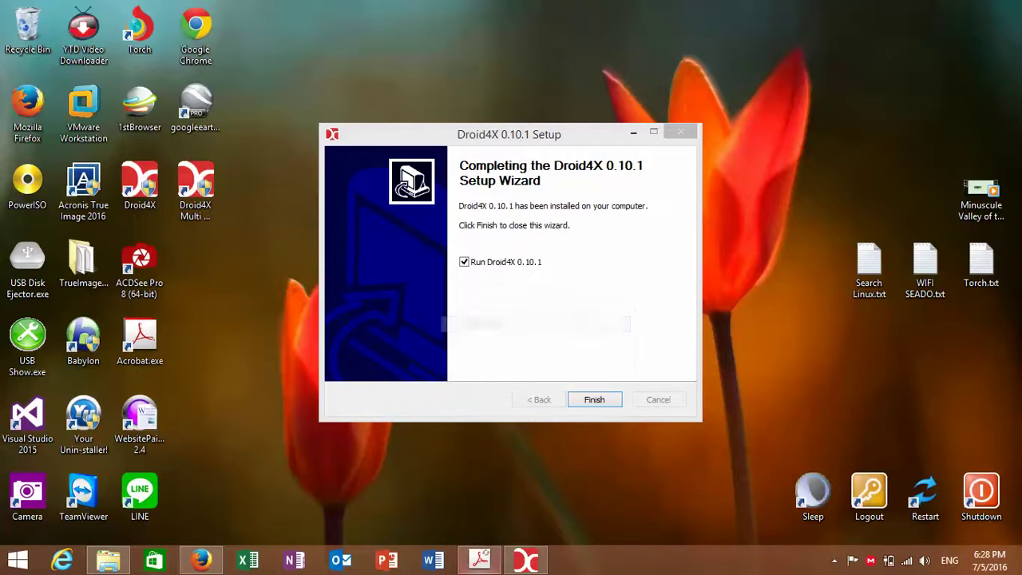
Step: Finish and close the Droid4X installer, then refresh the desktop several times
left_click(519, 564)
left_click(604, 400)
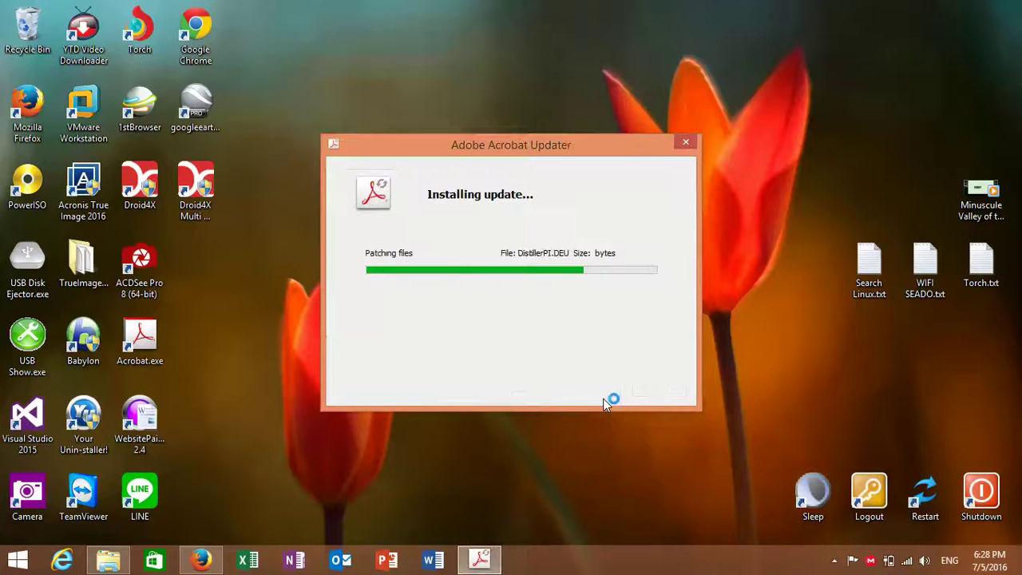
right_click(434, 483)
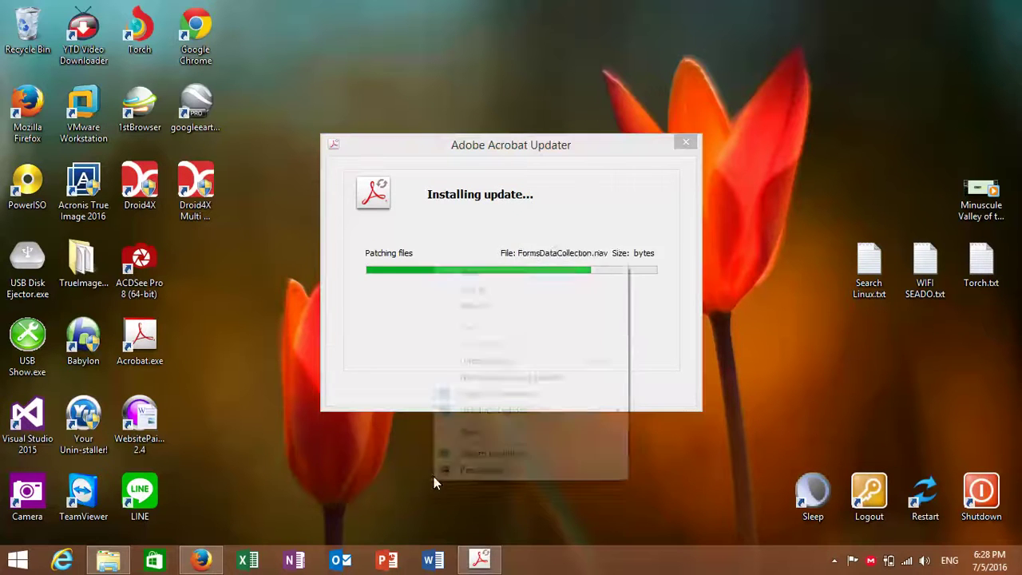
left_click(487, 304)
right_click(420, 507)
left_click(526, 330)
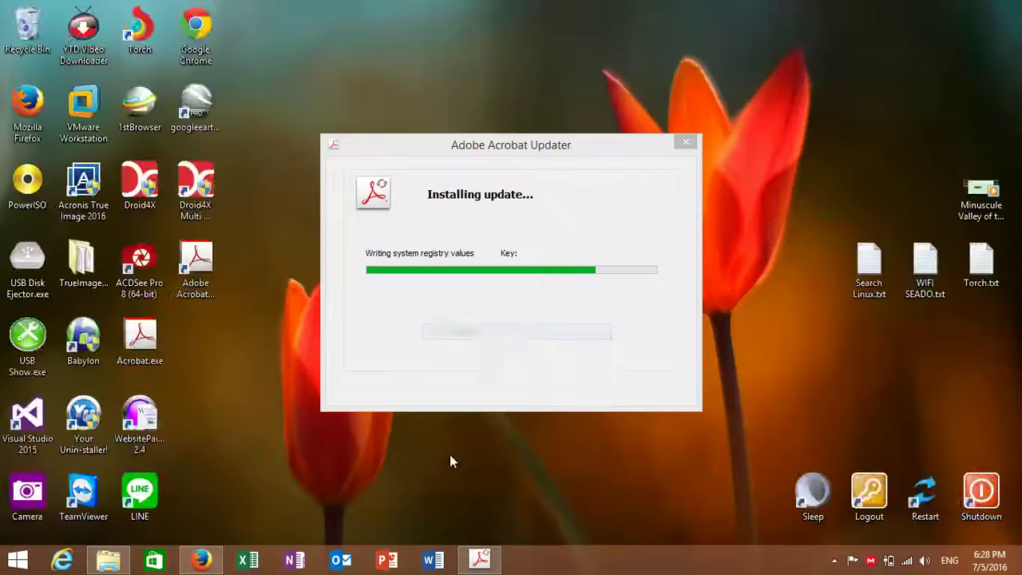
right_click(438, 262)
left_click(512, 306)
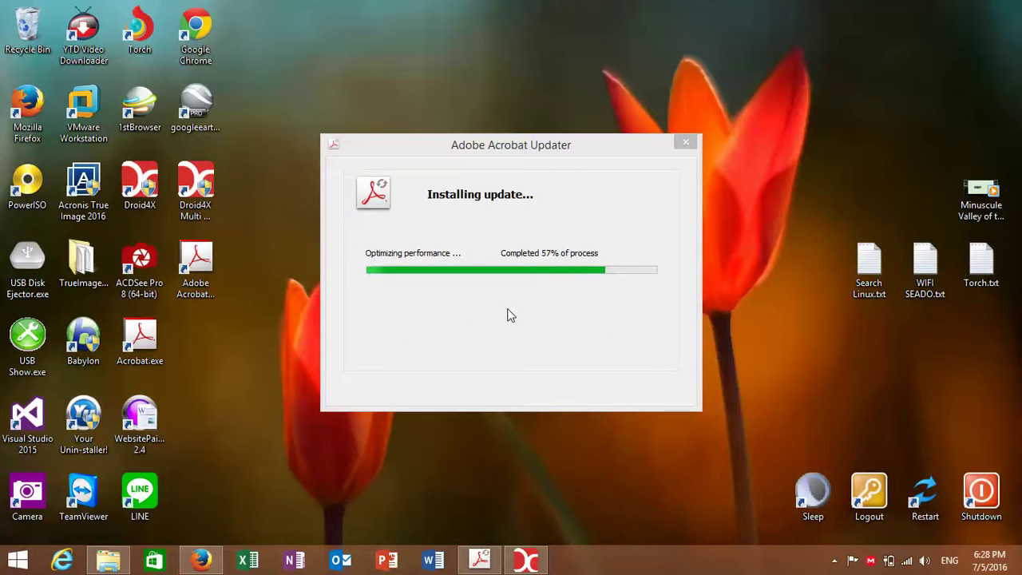
Step: Reposition the Acrobat updater window and dismiss the installation-failed error message
right_click(452, 455)
left_click(523, 280)
right_click(452, 471)
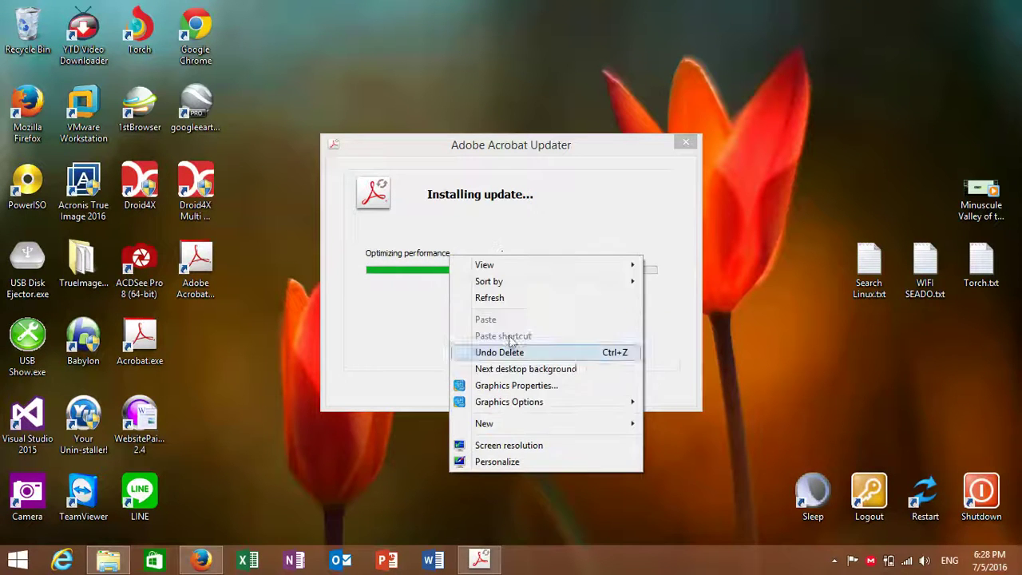
left_click(519, 298)
left_click_drag(512, 151, 759, 111)
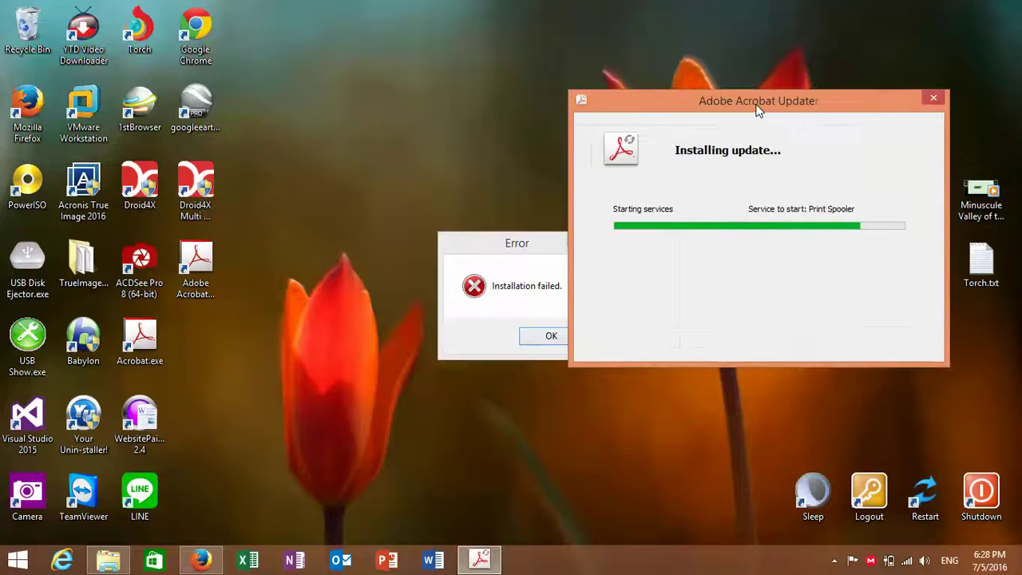
left_click_drag(490, 237, 383, 212)
left_click(436, 304)
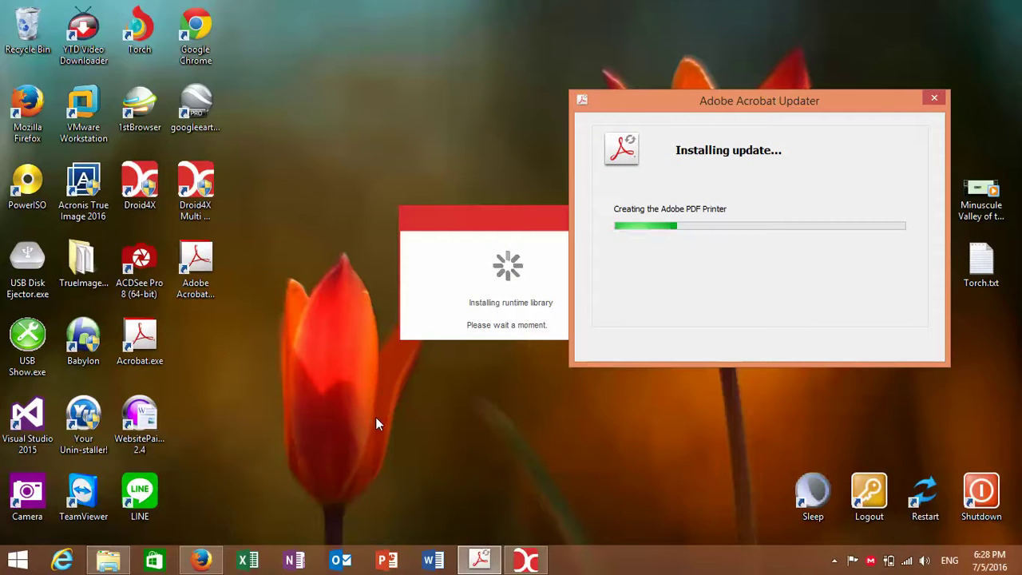
Step: Move the runtime library window up and left, refreshing the desktop around it
right_click(266, 265)
left_click(388, 308)
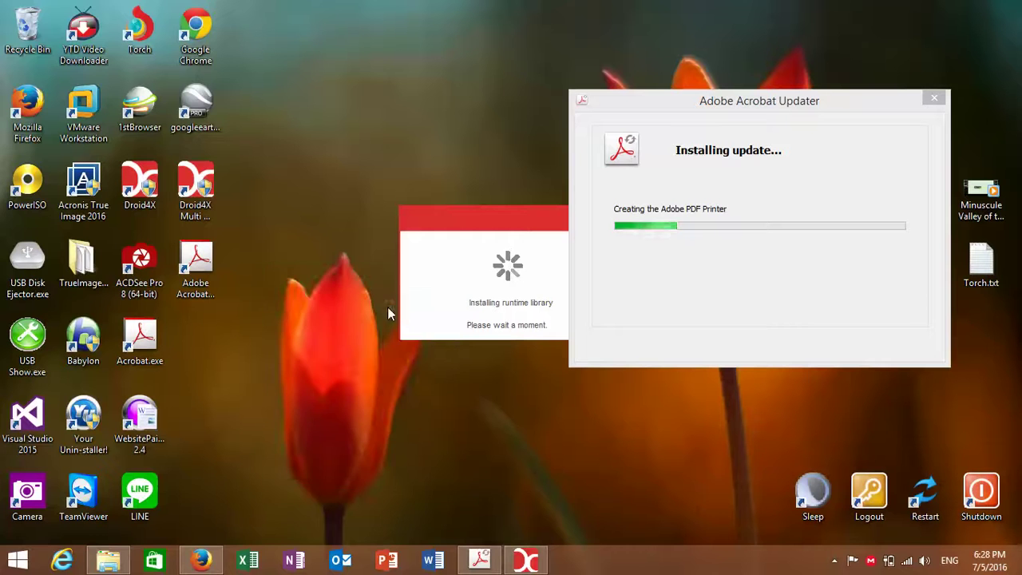
left_click_drag(517, 216, 284, 169)
right_click(526, 163)
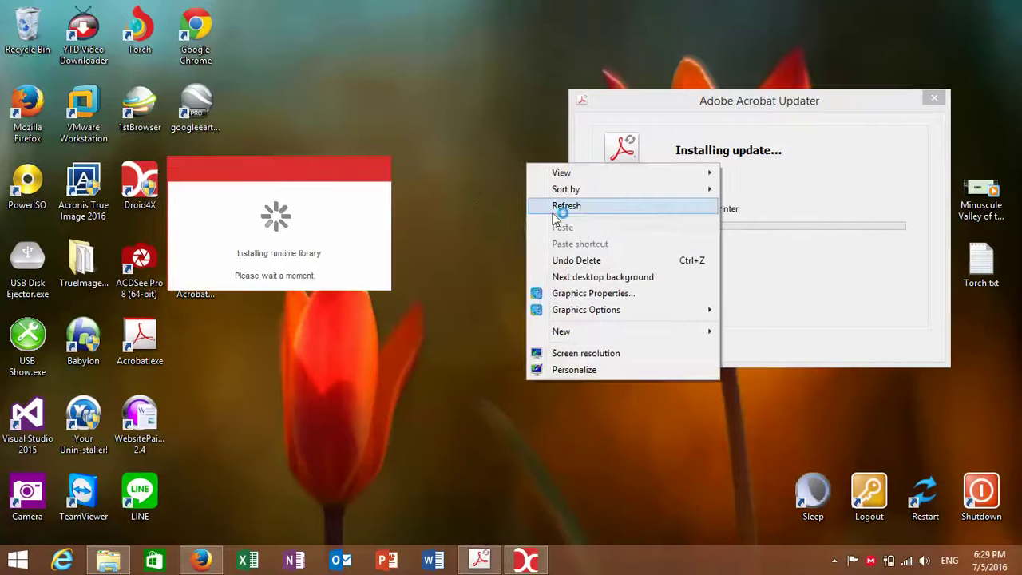
left_click(529, 203)
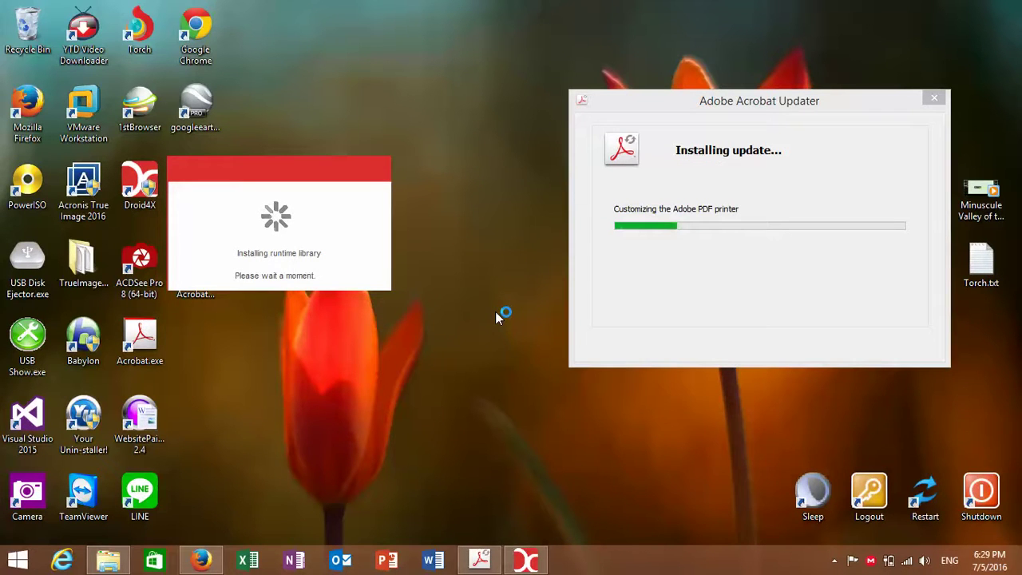
right_click(431, 429)
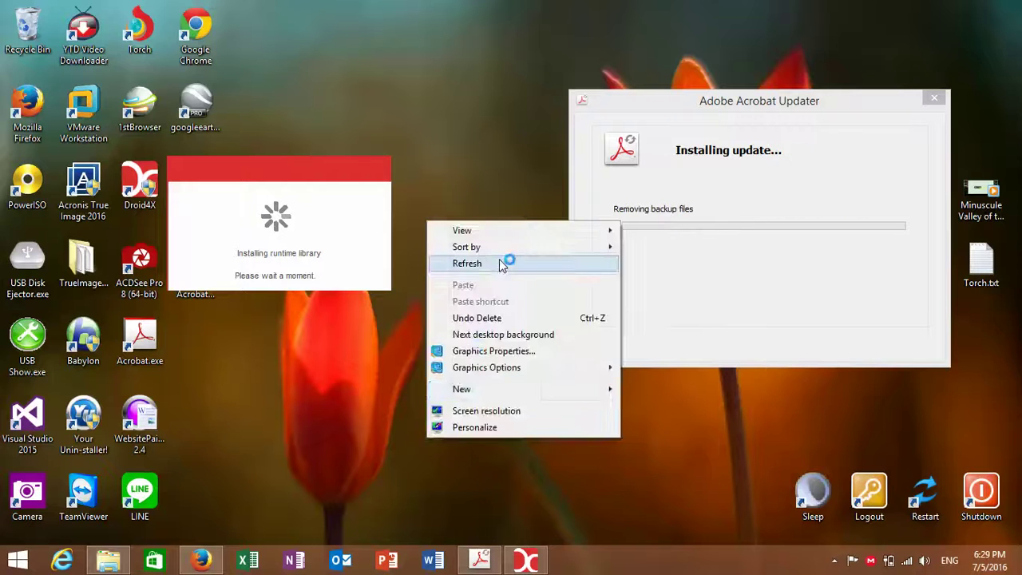
left_click(499, 263)
Step: Close the Acrobat X Pro update-successful notice without restarting the computer
right_click(476, 473)
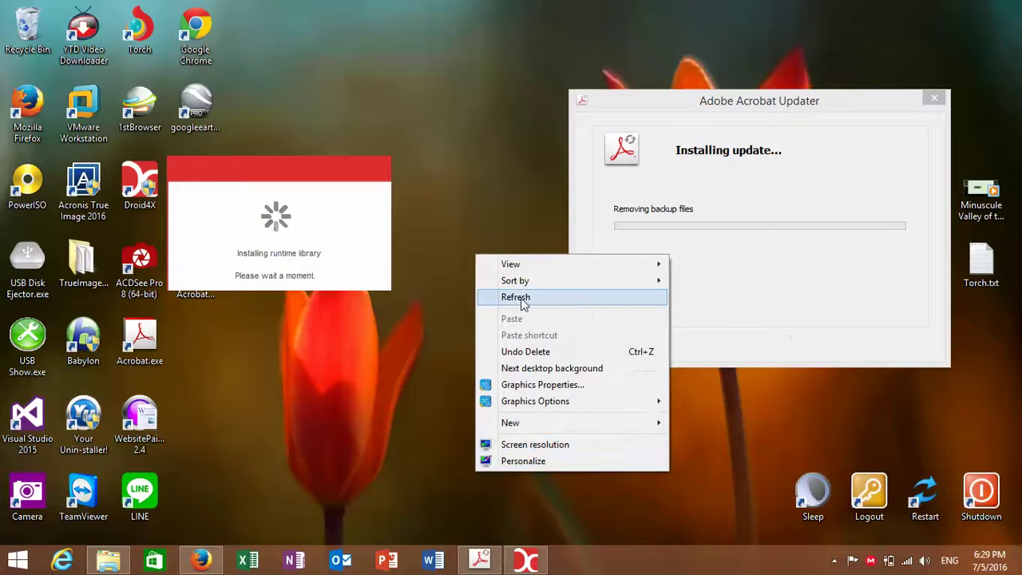
left_click(505, 295)
right_click(447, 472)
left_click(519, 298)
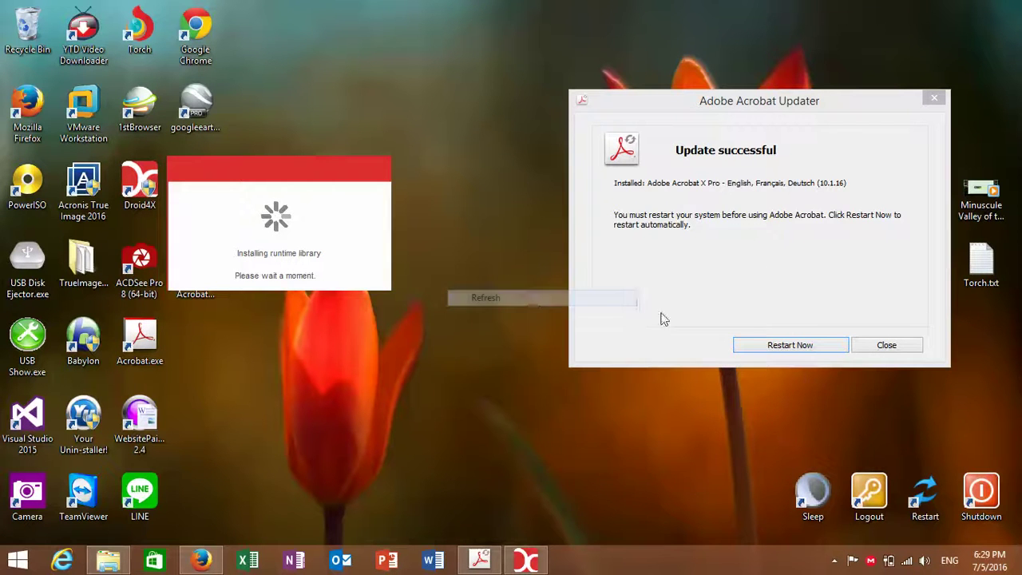
left_click(906, 345)
right_click(576, 260)
left_click(616, 301)
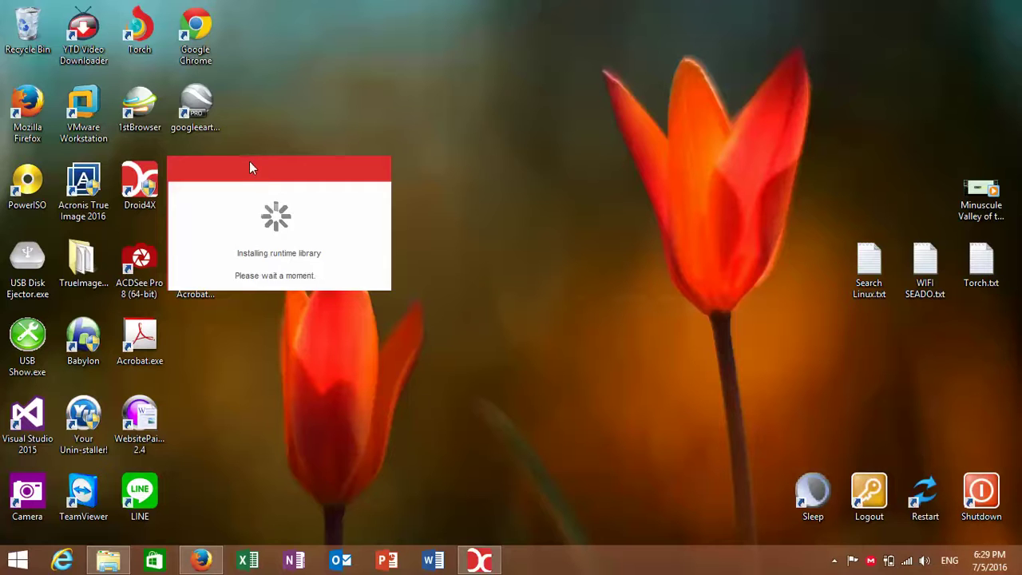
Step: Drag the Adobe Acrobat X Pro shortcut into the Recycle Bin and refresh the desktop
left_click_drag(259, 171, 405, 119)
left_click(196, 263)
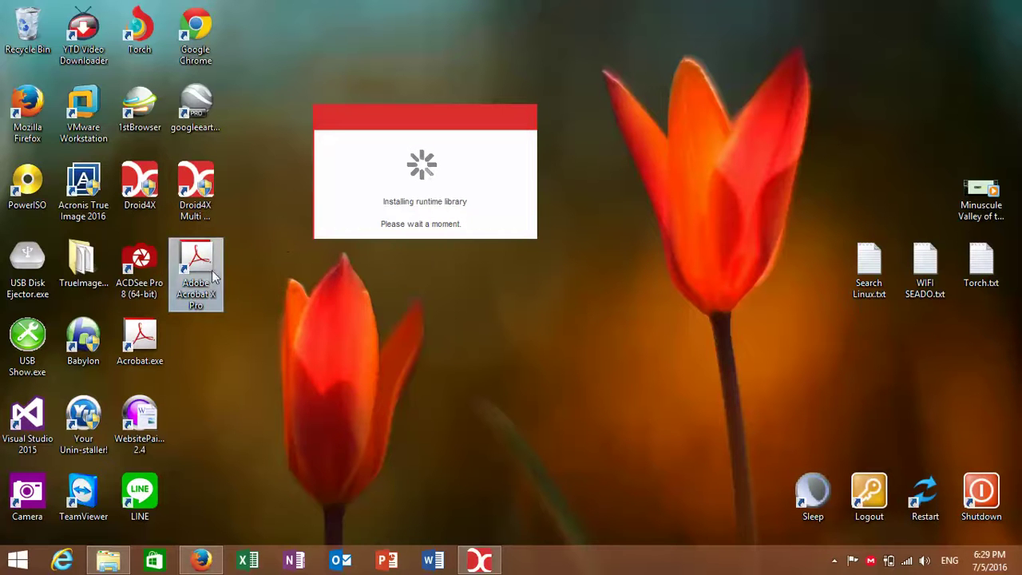
left_click_drag(196, 268, 18, 30)
right_click(372, 382)
left_click(399, 203)
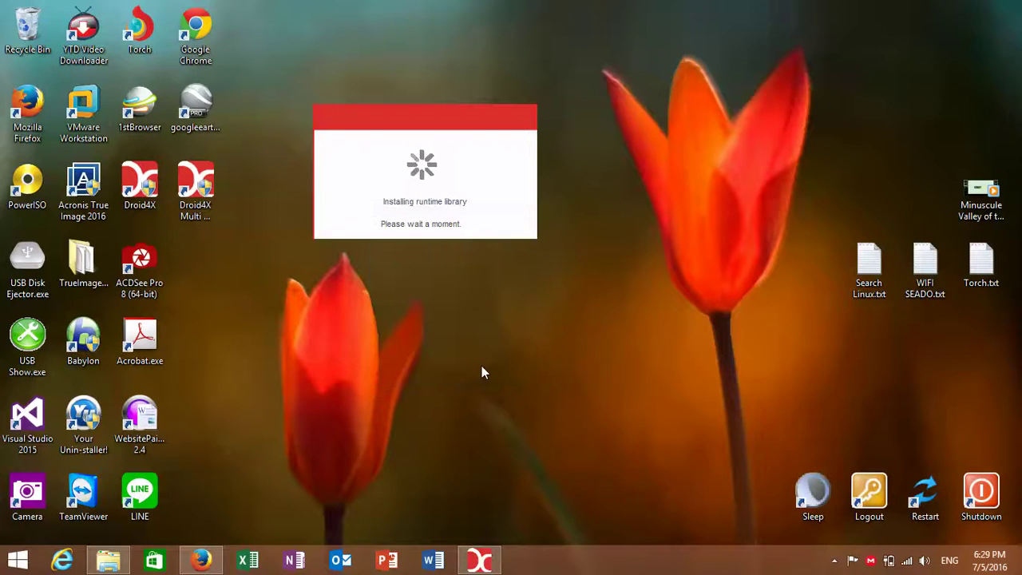
right_click(631, 437)
left_click(703, 263)
right_click(675, 501)
left_click(718, 329)
left_click_drag(504, 159, 559, 200)
right_click(649, 104)
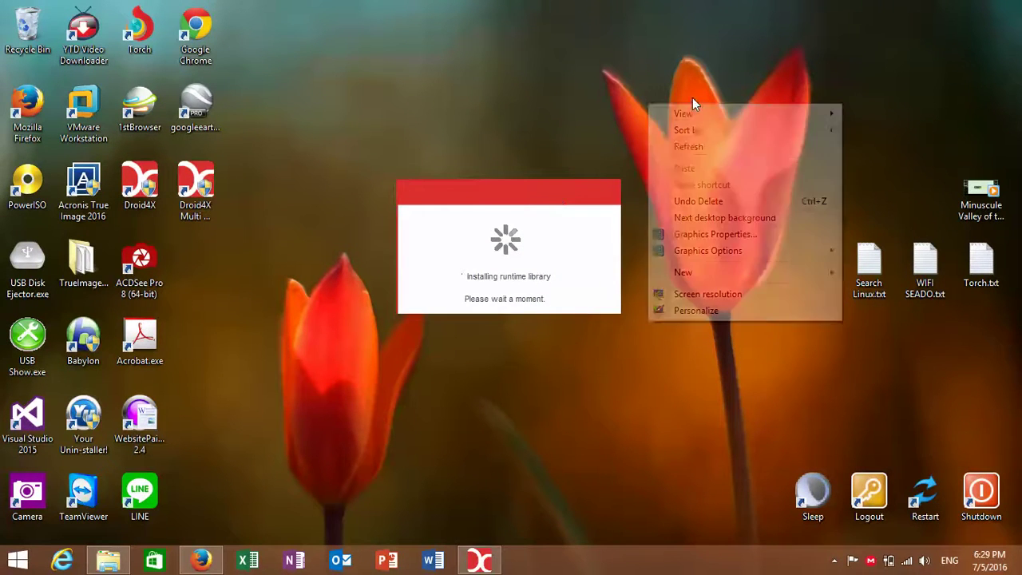
left_click(710, 145)
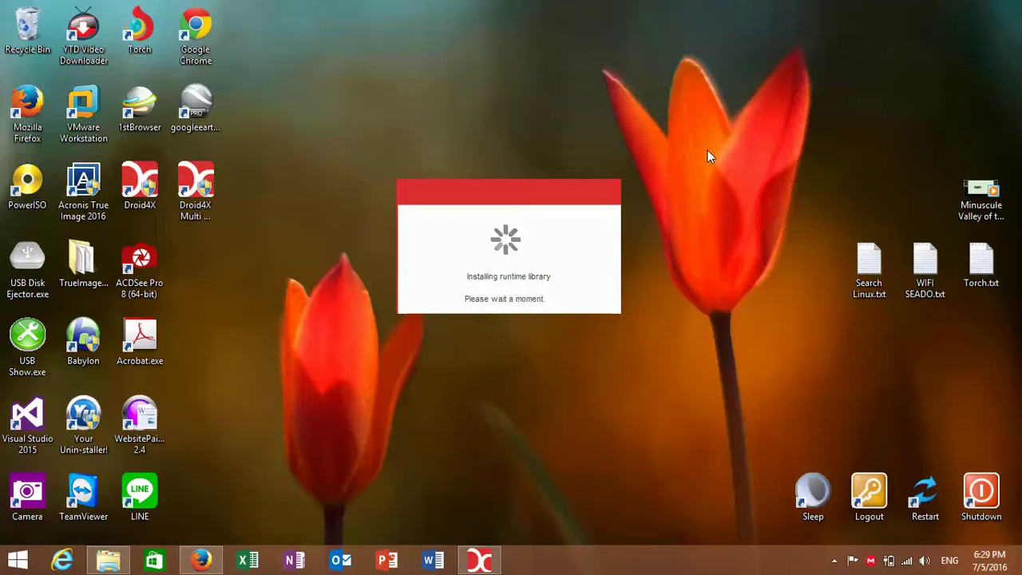
Step: Check the hidden tray icons, then refresh the desktop repeatedly
left_click(835, 561)
left_click(651, 398)
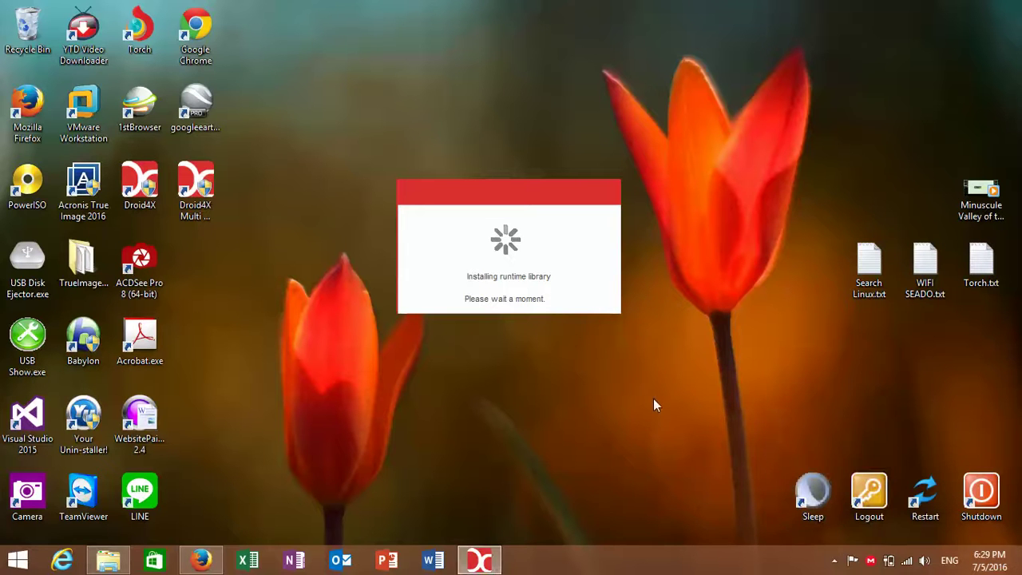
right_click(651, 399)
left_click(726, 229)
right_click(692, 228)
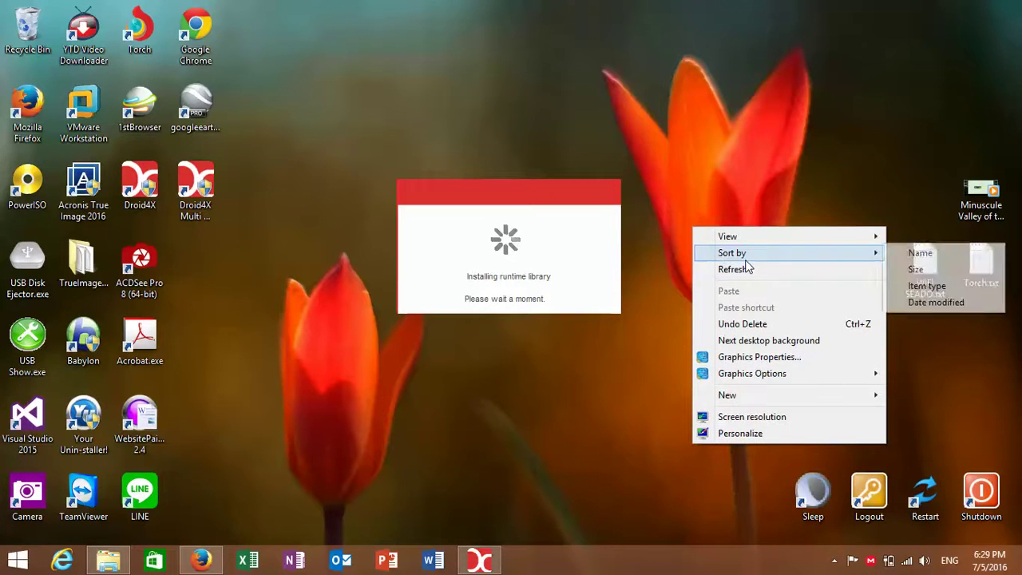
left_click(732, 269)
right_click(693, 212)
left_click(765, 259)
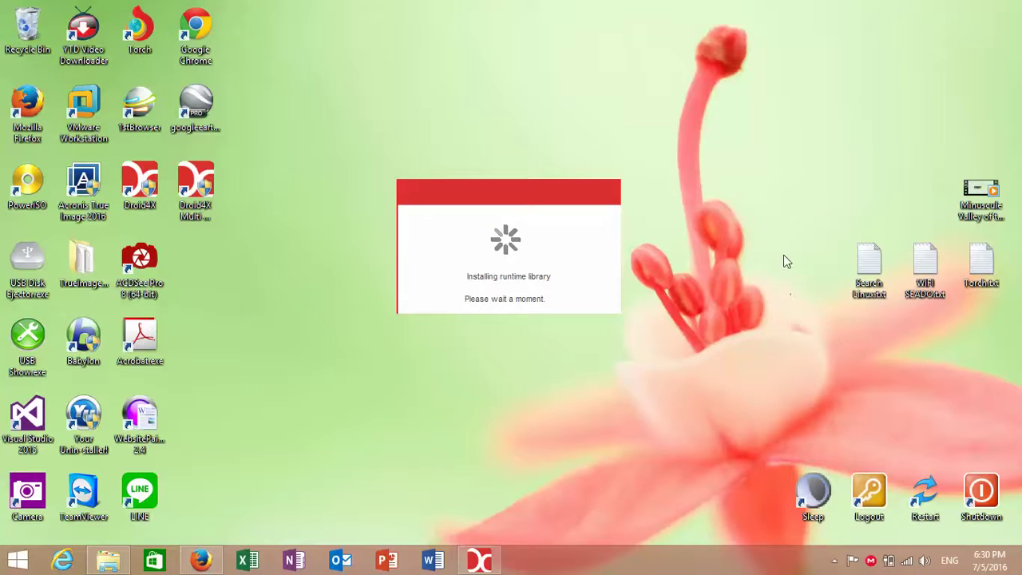
right_click(759, 126)
left_click(784, 167)
Step: Reopen the Acrobat update-successful notice from the tray and close it without restarting
left_click(835, 561)
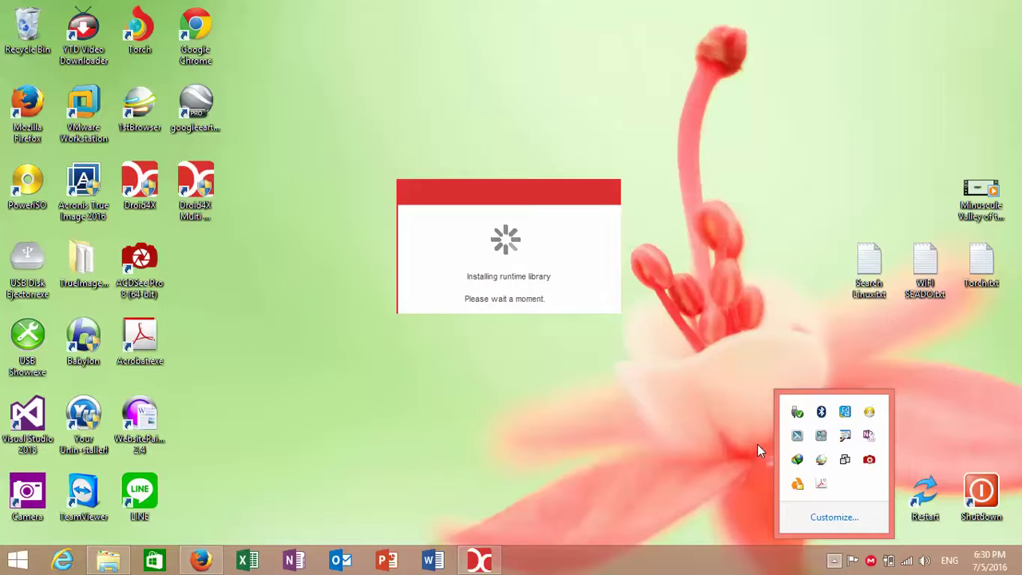
left_click(821, 483)
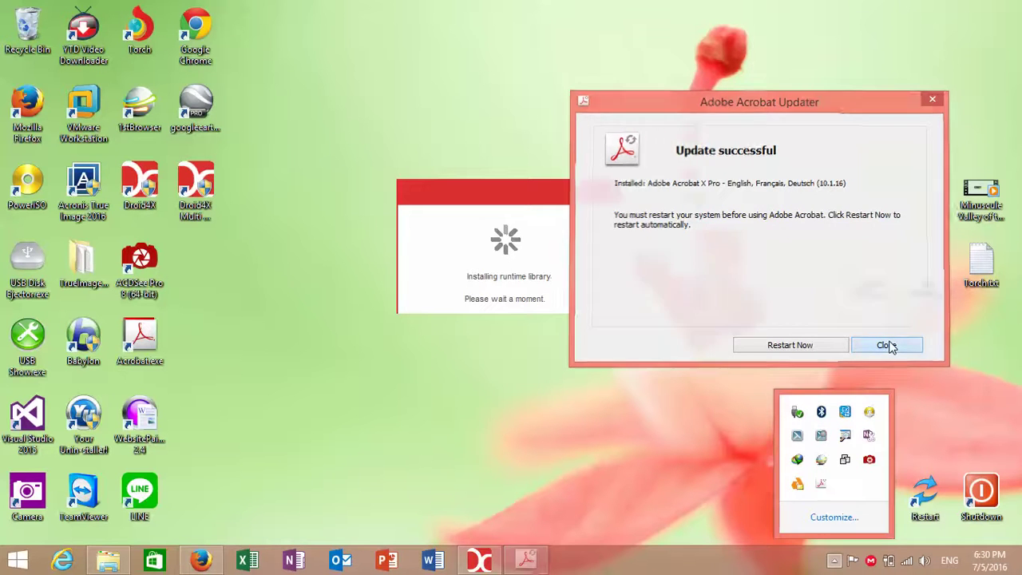
left_click(889, 345)
right_click(711, 338)
left_click(746, 163)
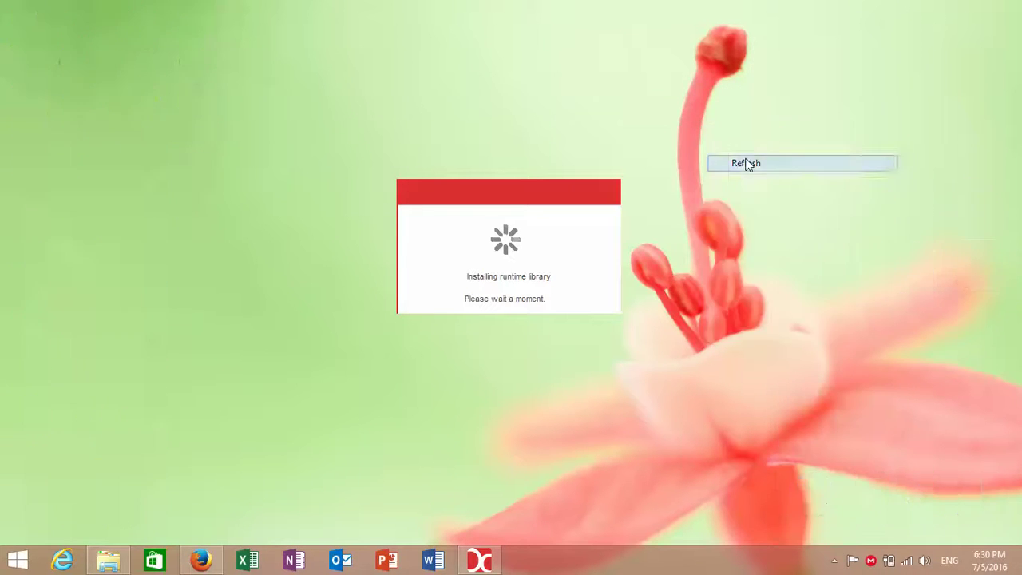
Step: Open the LINE window from the hidden notification-area icons
left_click_drag(533, 195, 569, 143)
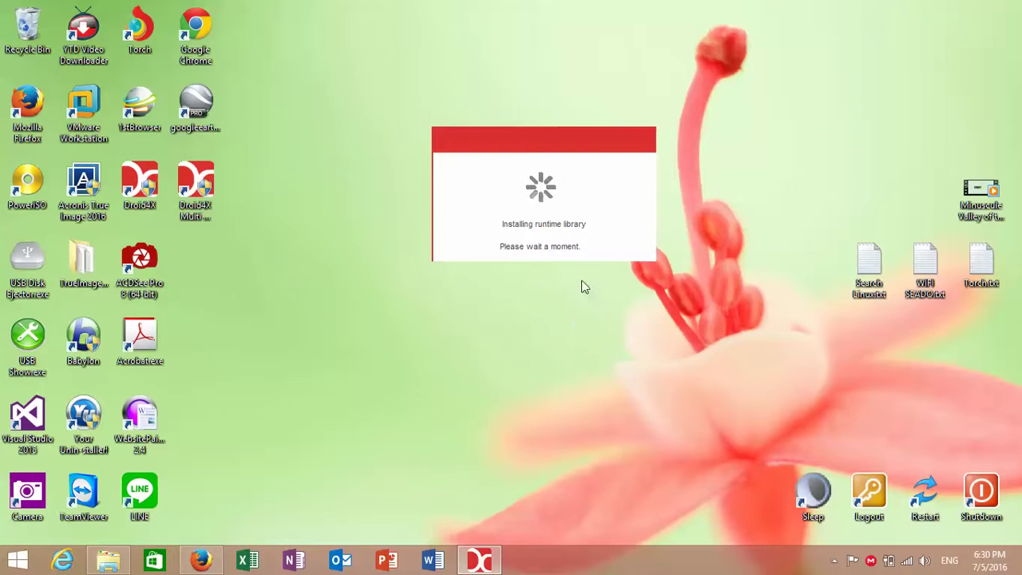
right_click(534, 489)
left_click(582, 306)
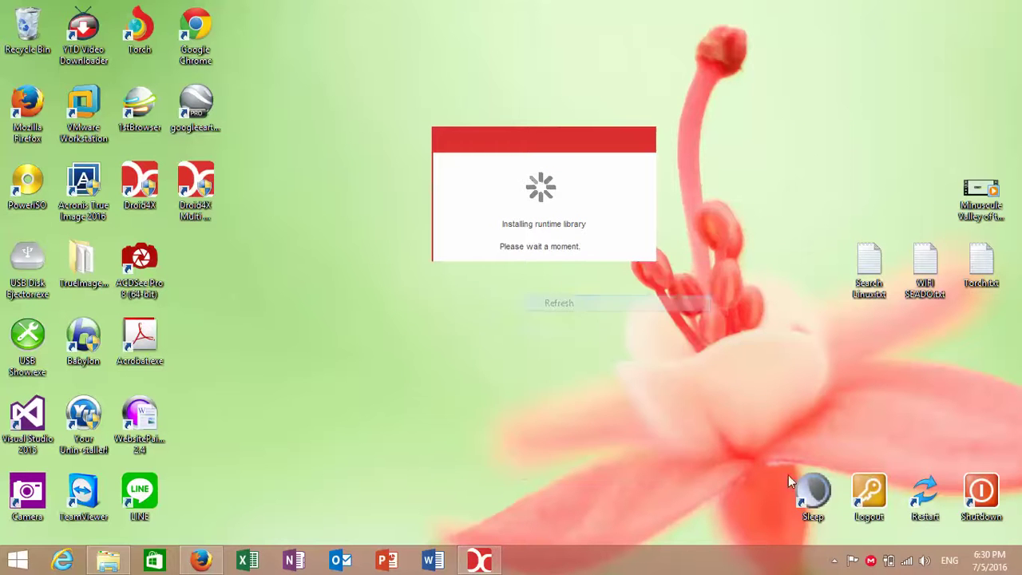
left_click(833, 561)
left_click(822, 430)
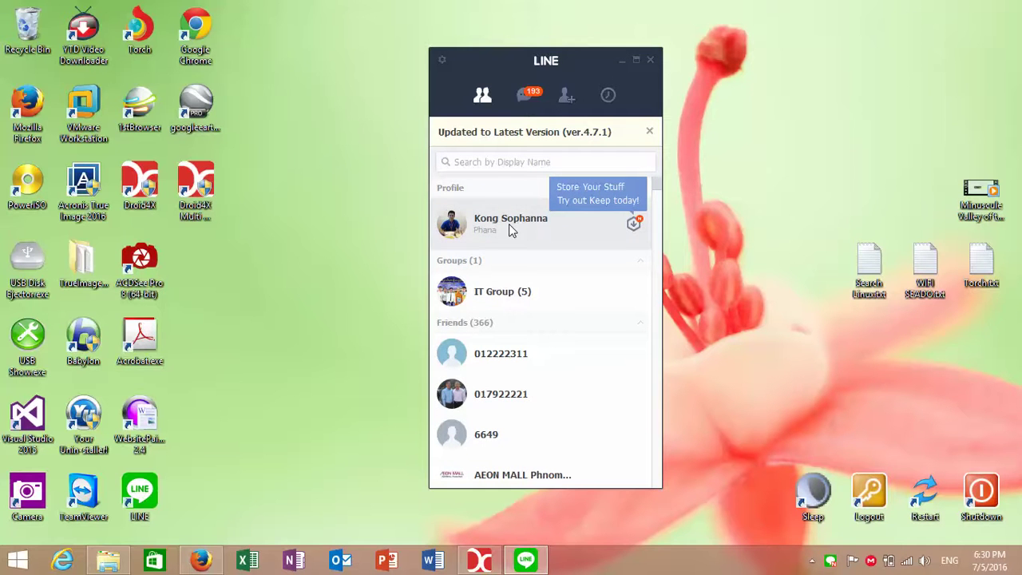
Step: Move LINE to the left, read the 4.7.1 What's New notes, and dismiss the update banner
left_click_drag(542, 64, 202, 72)
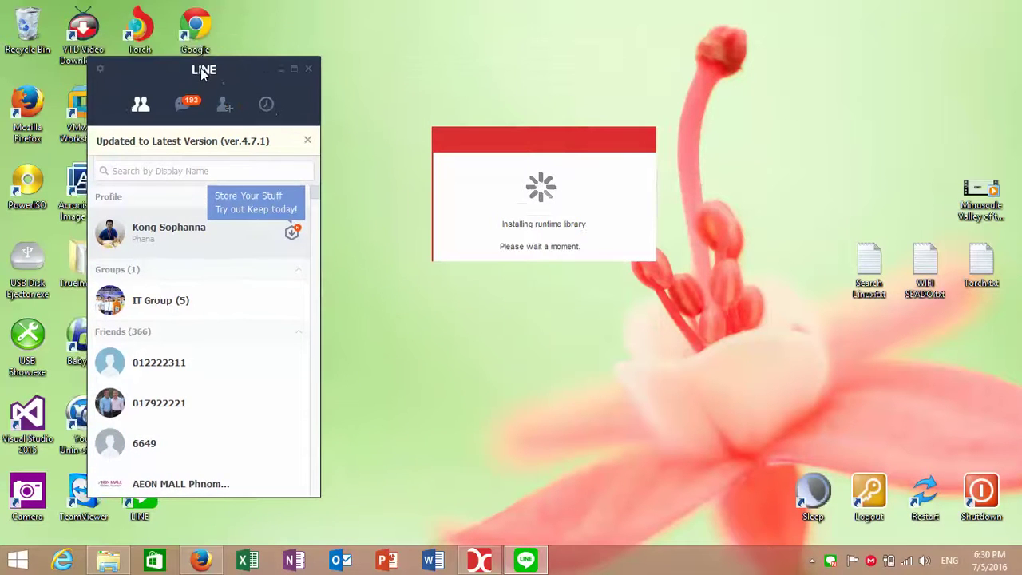
right_click(427, 149)
left_click(441, 190)
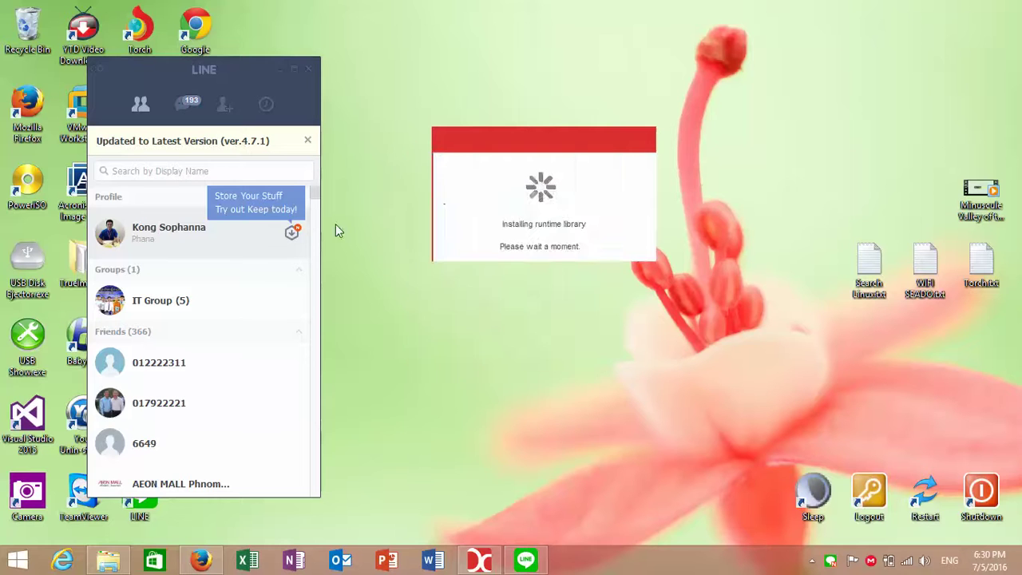
left_click(250, 145)
left_click(457, 385)
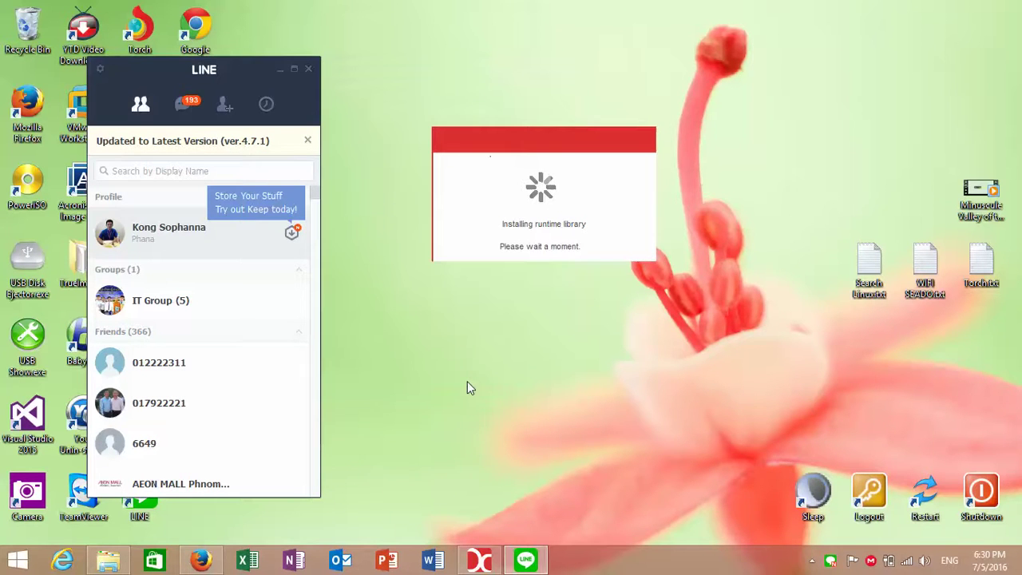
left_click(197, 152)
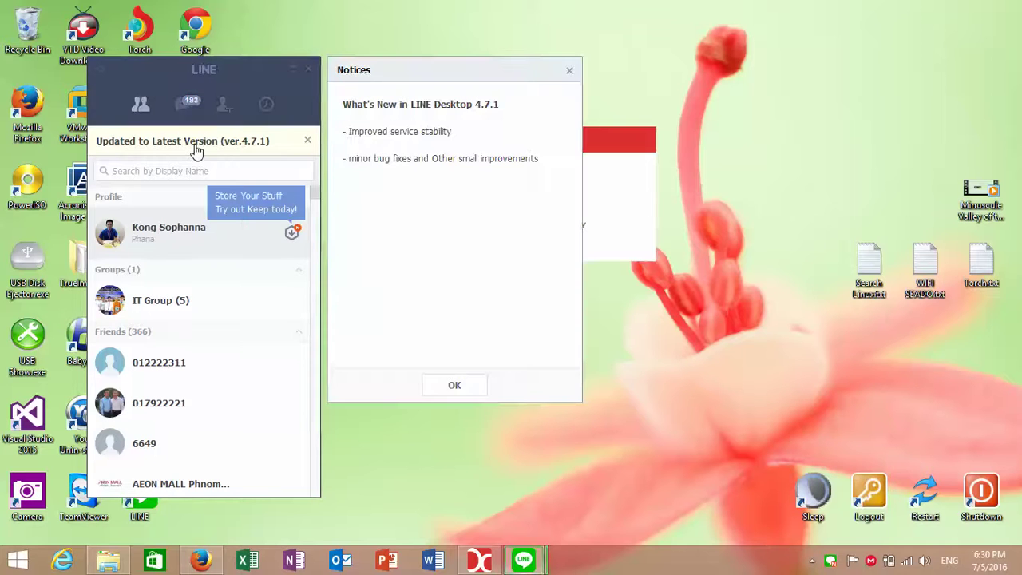
left_click(460, 385)
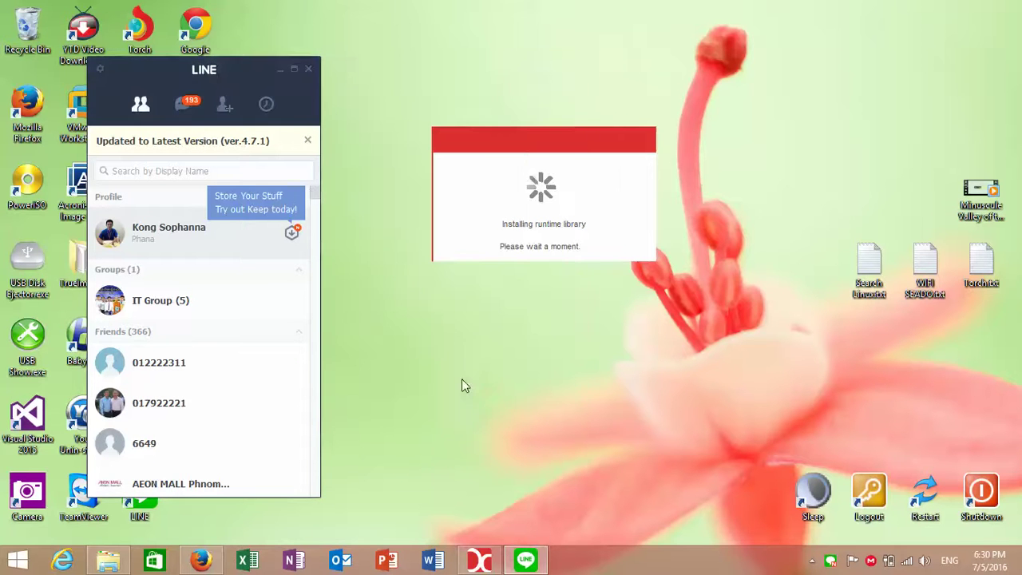
left_click(307, 140)
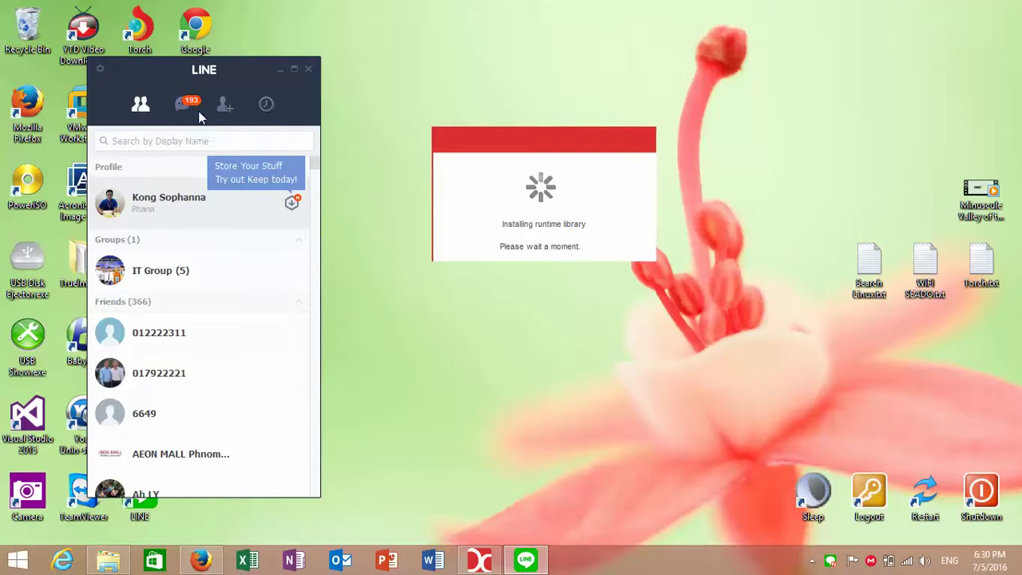
Step: Open LINE Keep from the profile and close it again
left_click(292, 203)
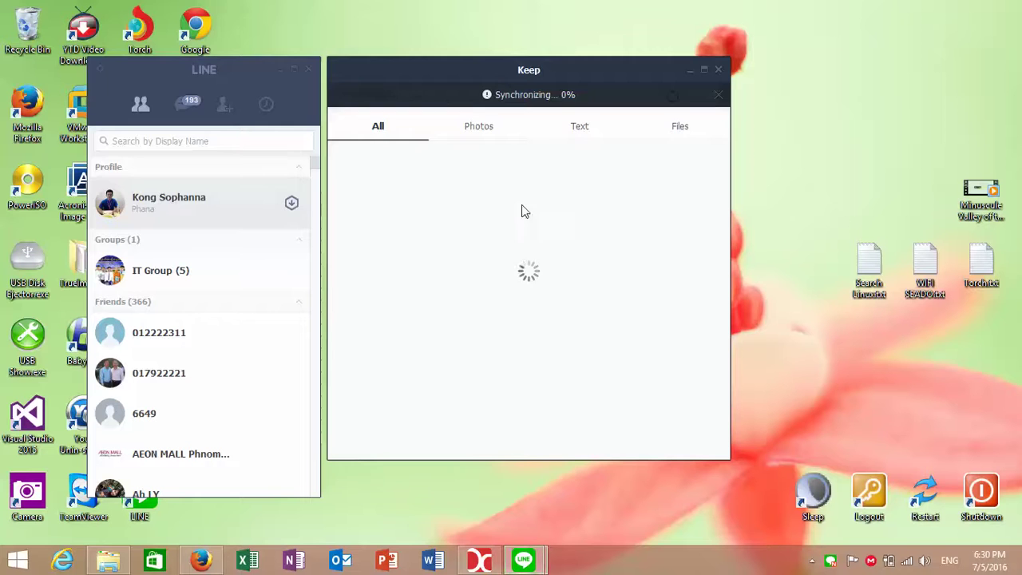
left_click_drag(552, 86, 266, 64)
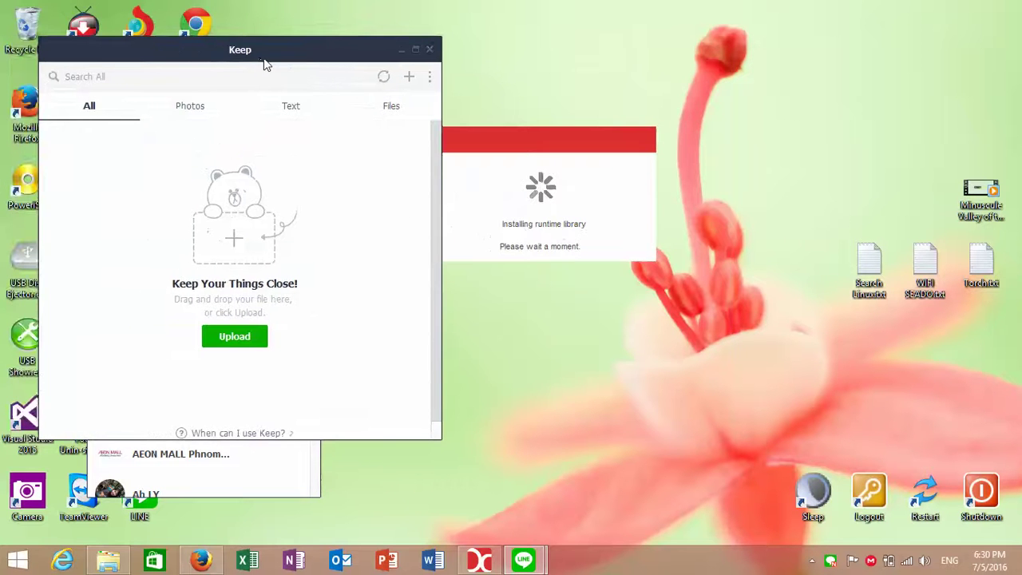
left_click(429, 49)
right_click(346, 158)
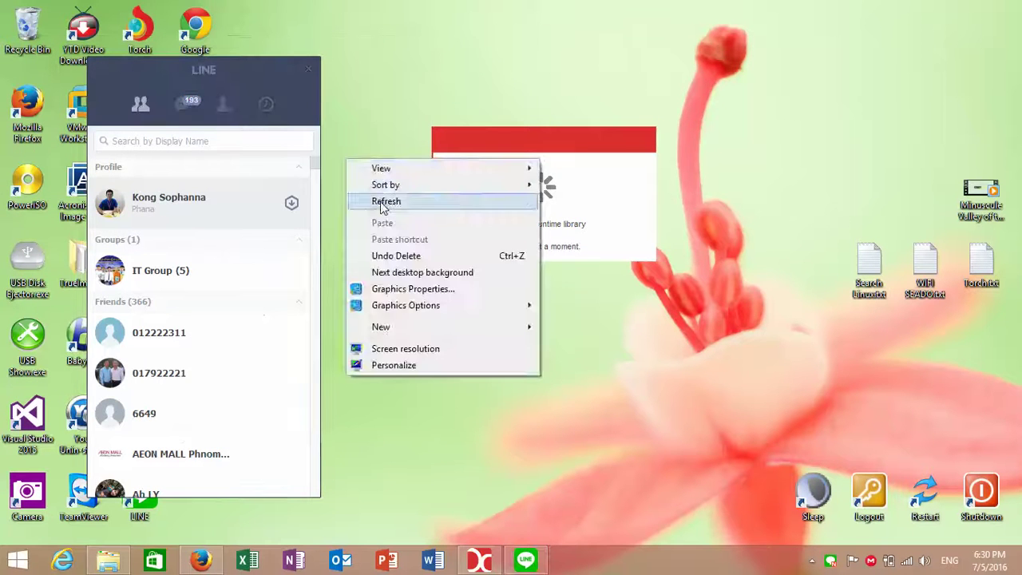
left_click(392, 199)
left_click(308, 69)
right_click(317, 183)
left_click(360, 219)
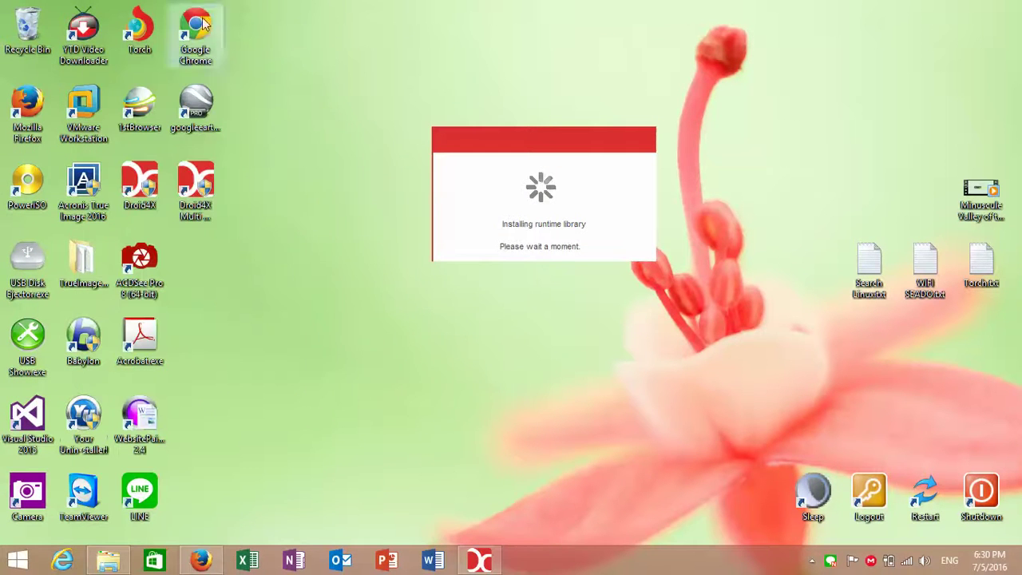
left_click(812, 560)
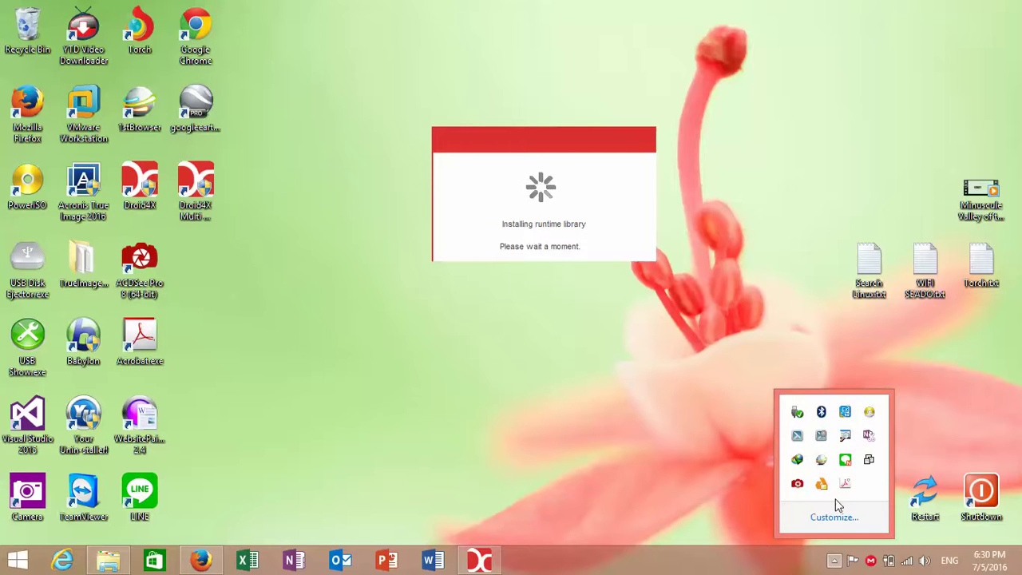
right_click(846, 464)
key("Escape")
right_click(735, 293)
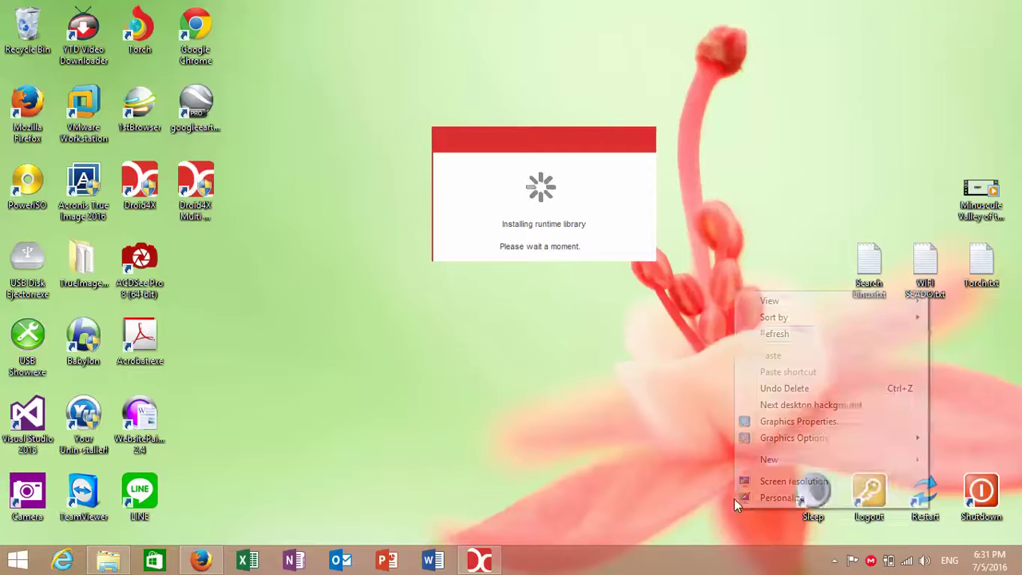
left_click(758, 335)
right_click(725, 274)
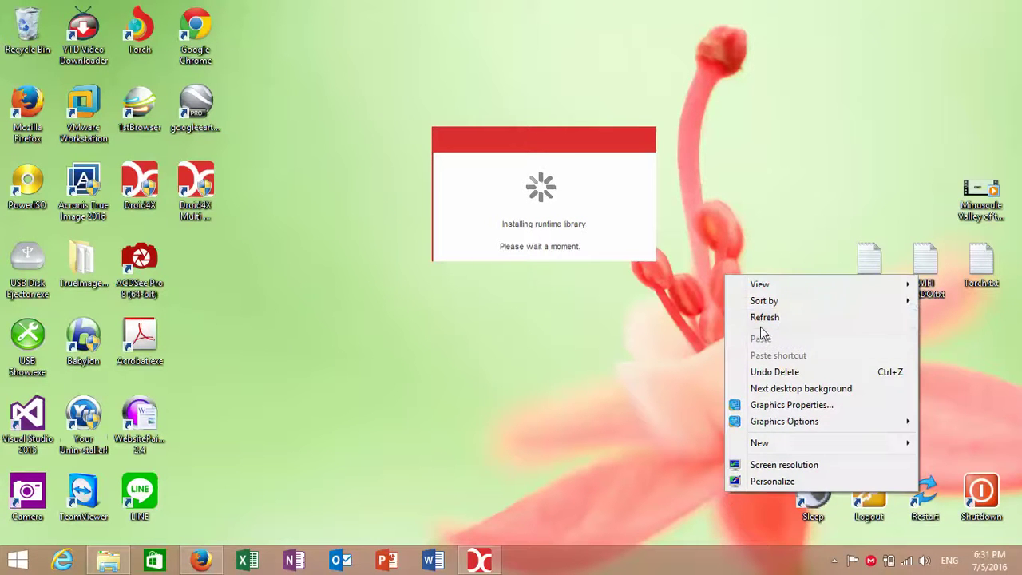
left_click(762, 320)
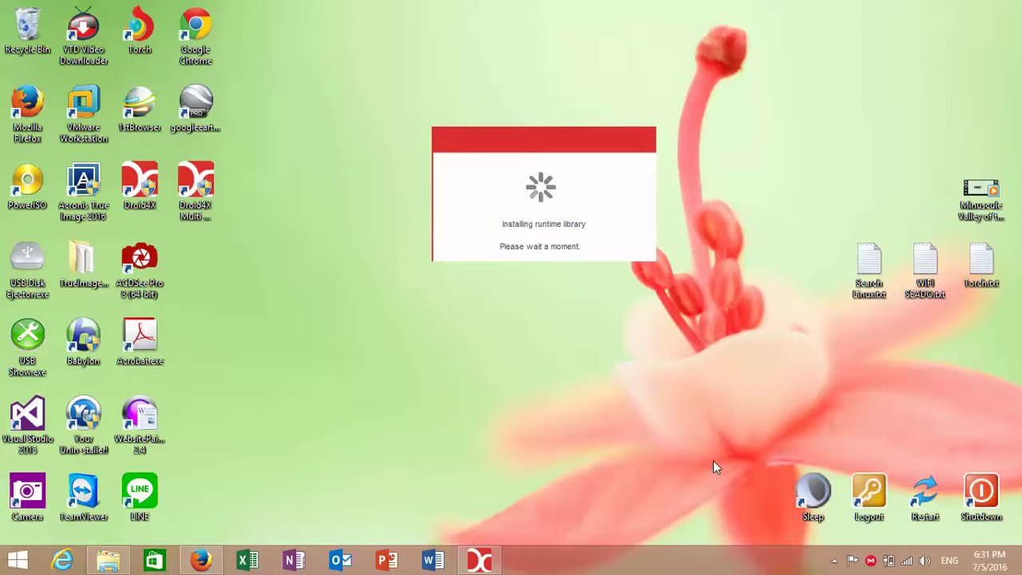
left_click(835, 559)
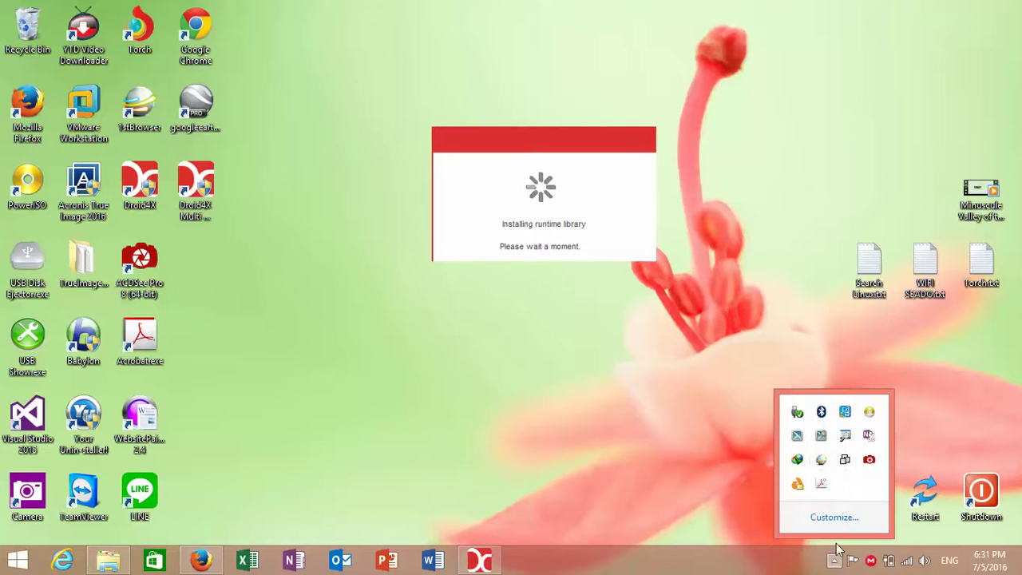
left_click(820, 439)
right_click(749, 412)
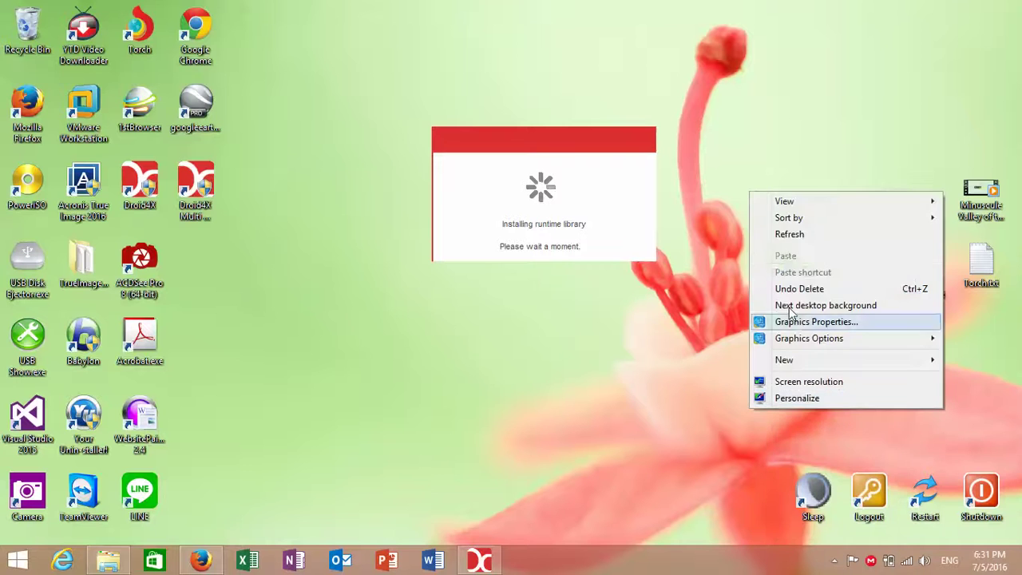
left_click(765, 233)
right_click(671, 416)
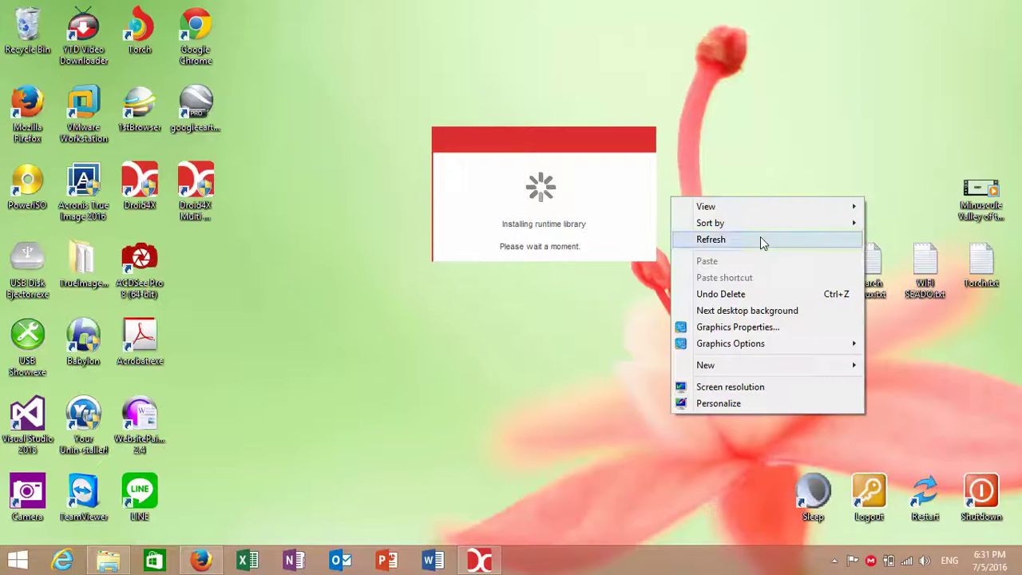
left_click(761, 238)
left_click(835, 562)
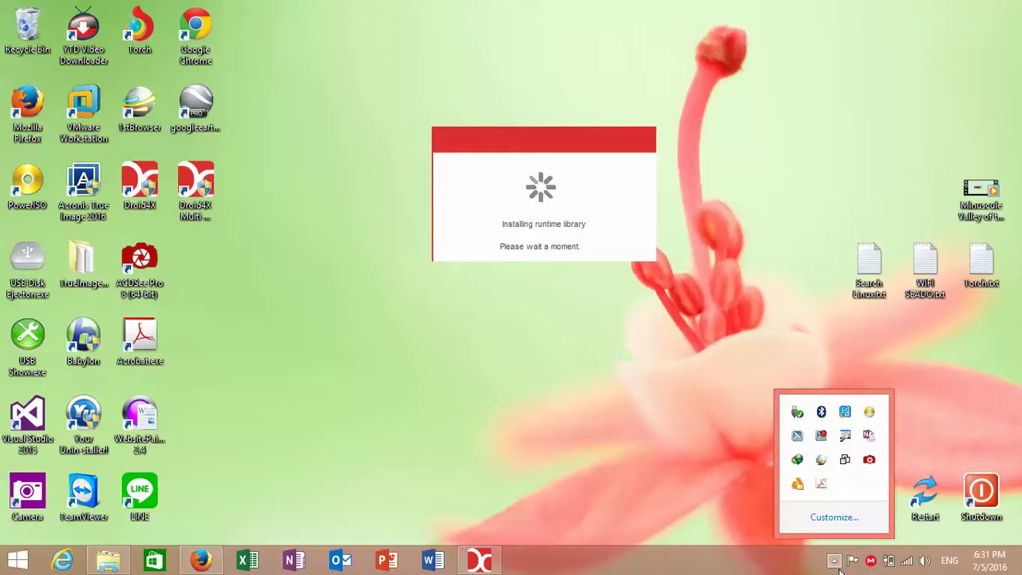
left_click(822, 439)
right_click(693, 417)
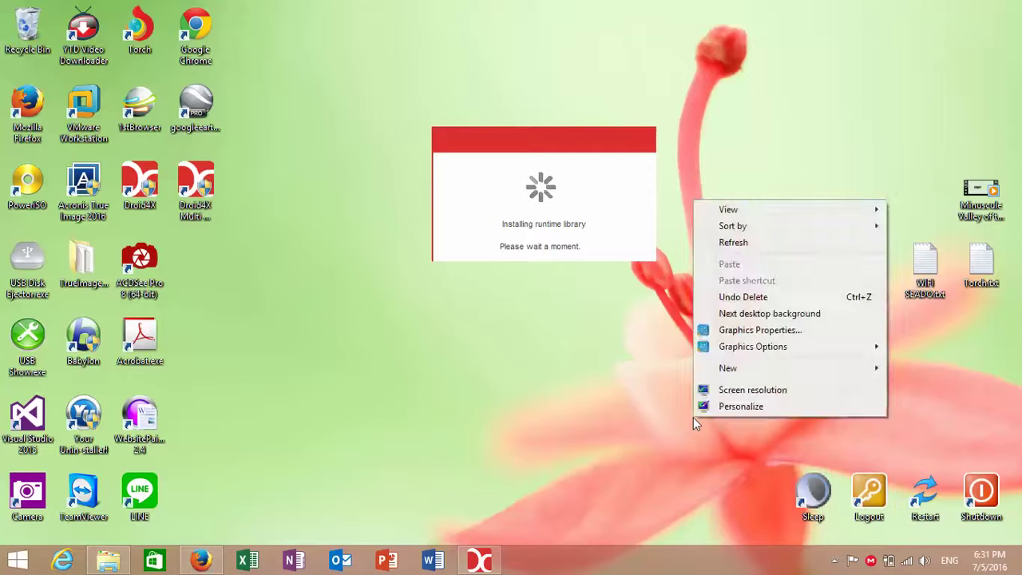
left_click(748, 244)
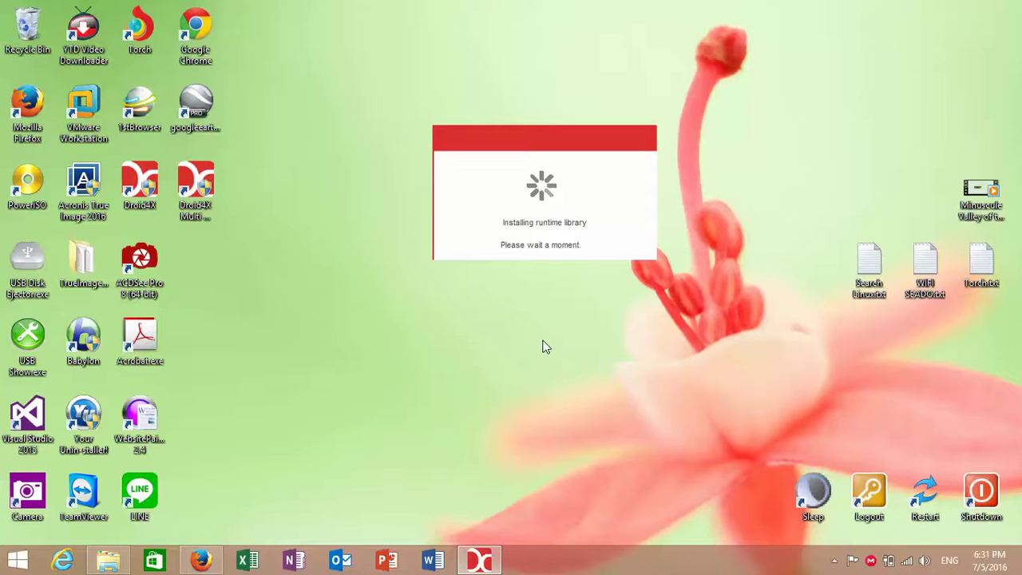
Step: Open 2016-07-04_21-46-00.jpg from drive D: in a new File Explorer window
left_click(122, 564)
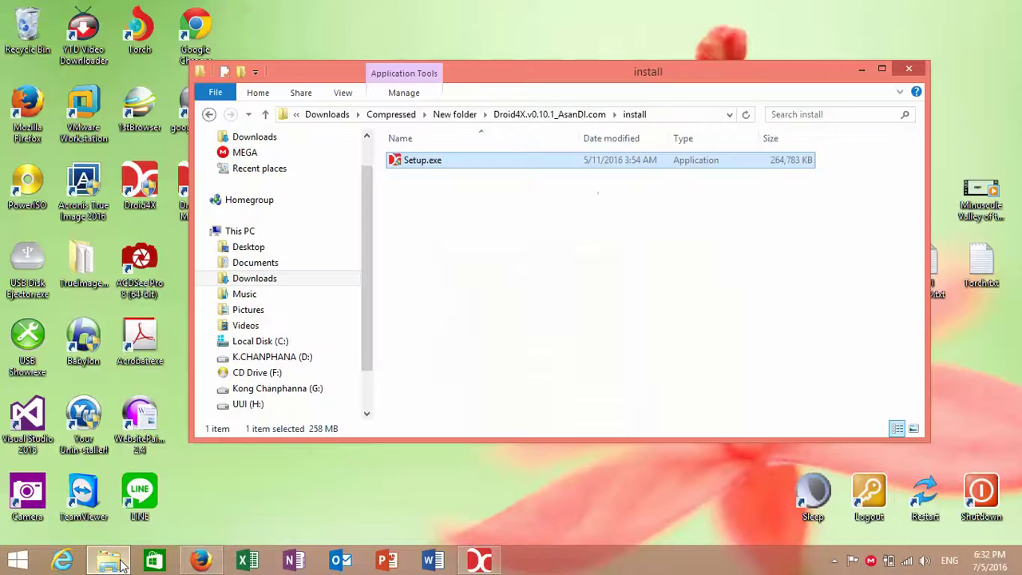
left_click(121, 564)
right_click(120, 563)
left_click(148, 486)
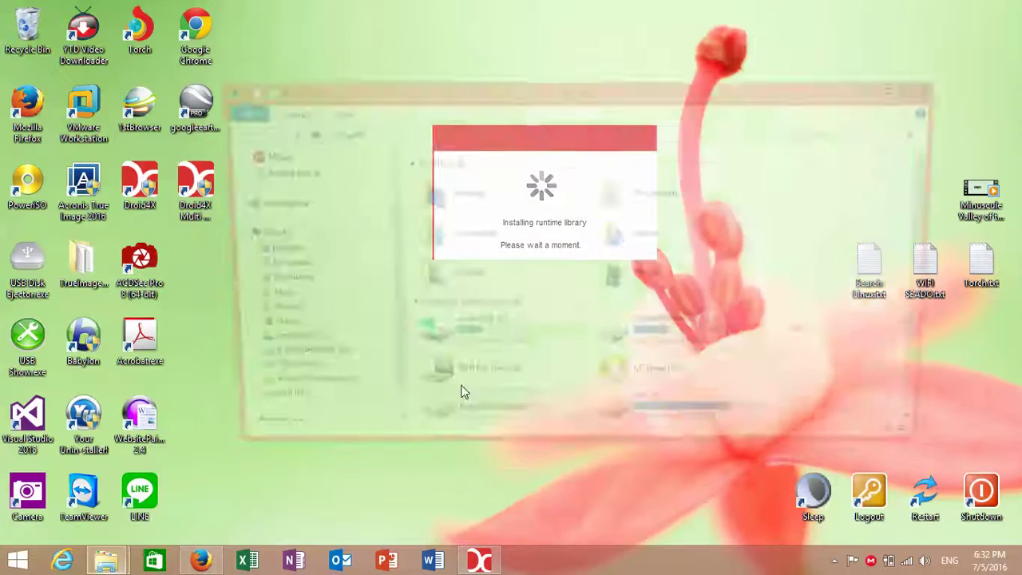
left_click(338, 361)
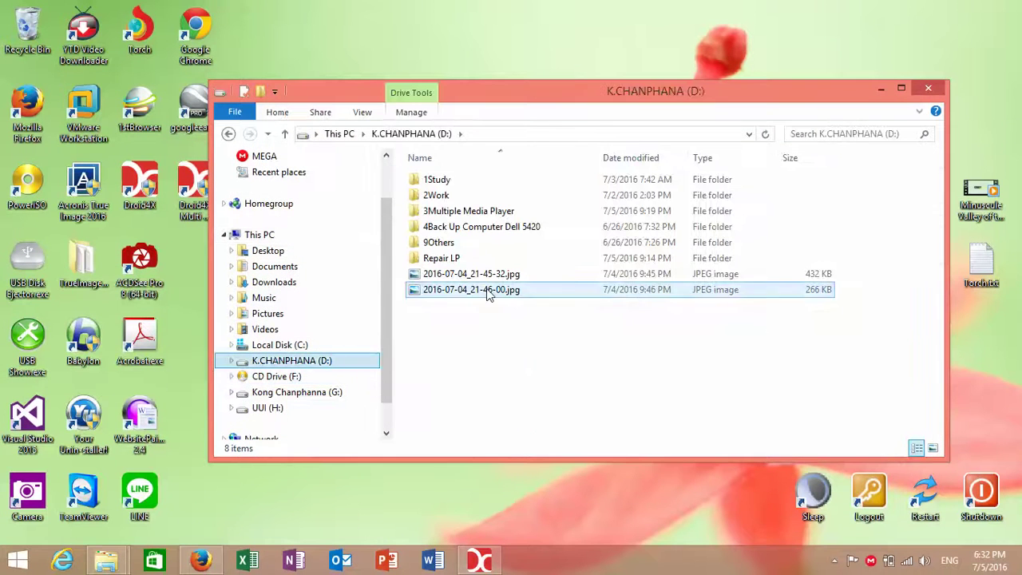
left_click(507, 290)
key("Return")
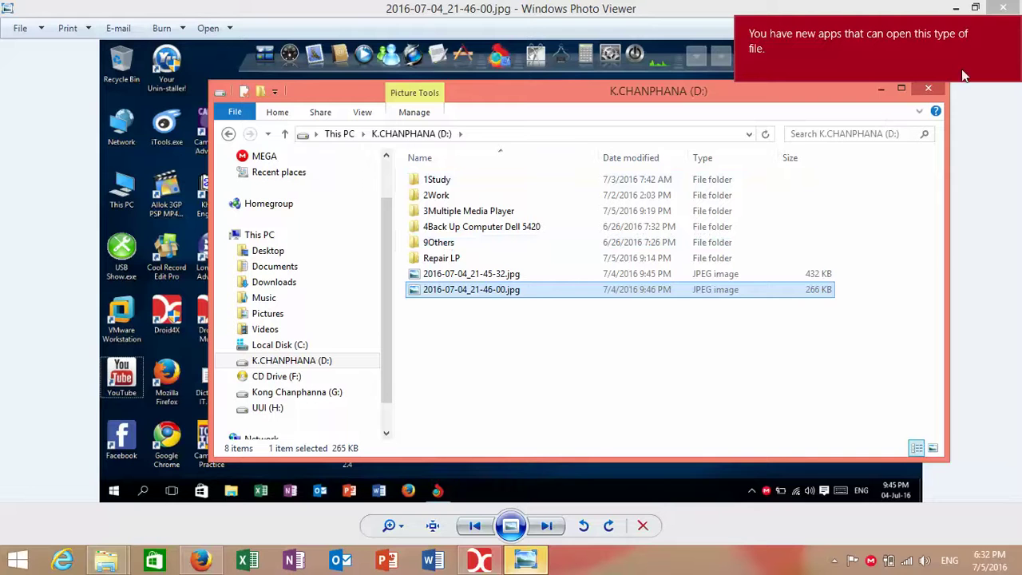
Step: Minimize Photo Viewer and File Explorer, refresh the desktop, and briefly restore the screenshot
left_click(956, 7)
left_click(881, 88)
right_click(771, 184)
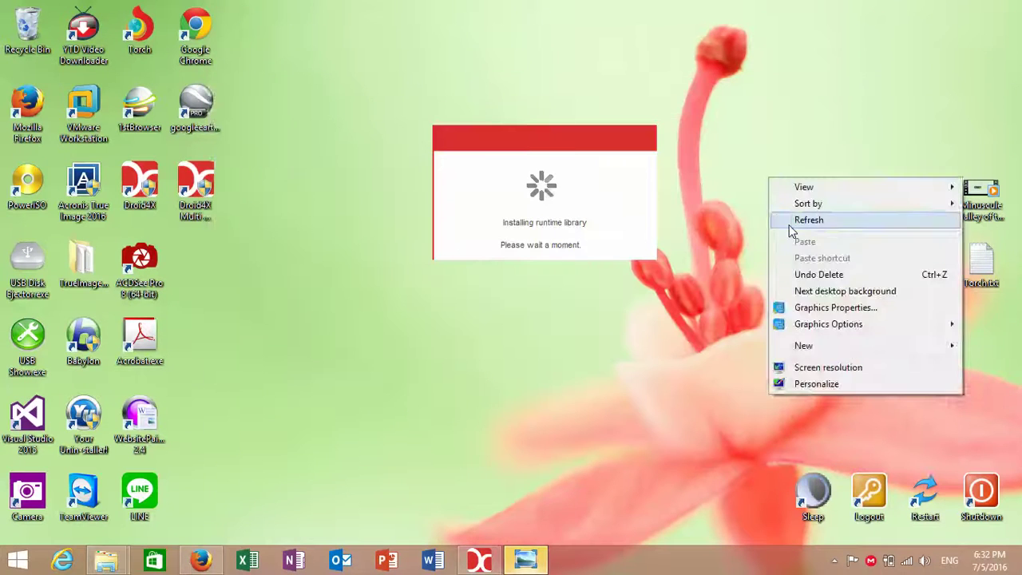
left_click(790, 219)
left_click(525, 559)
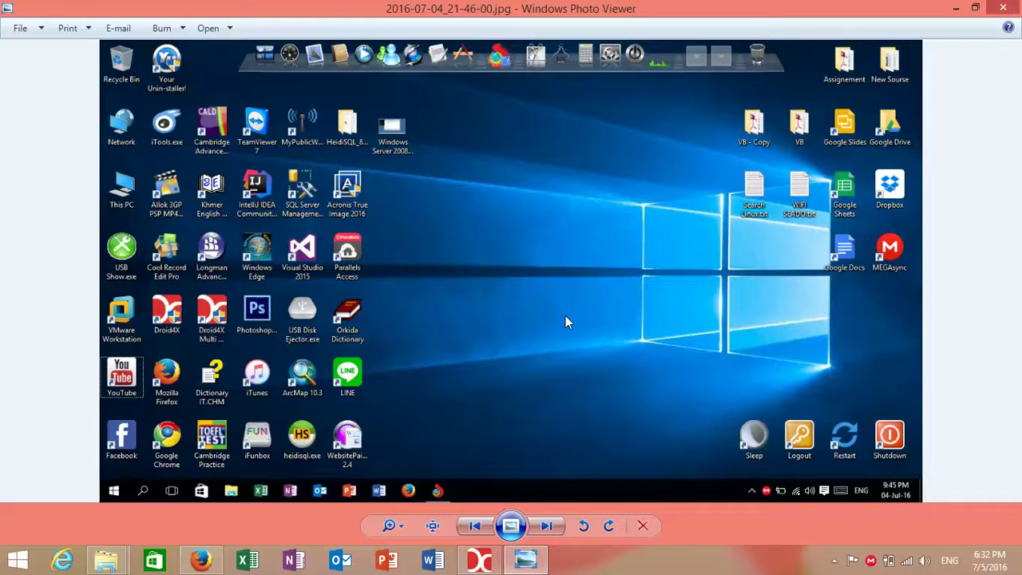
left_click(527, 561)
right_click(546, 518)
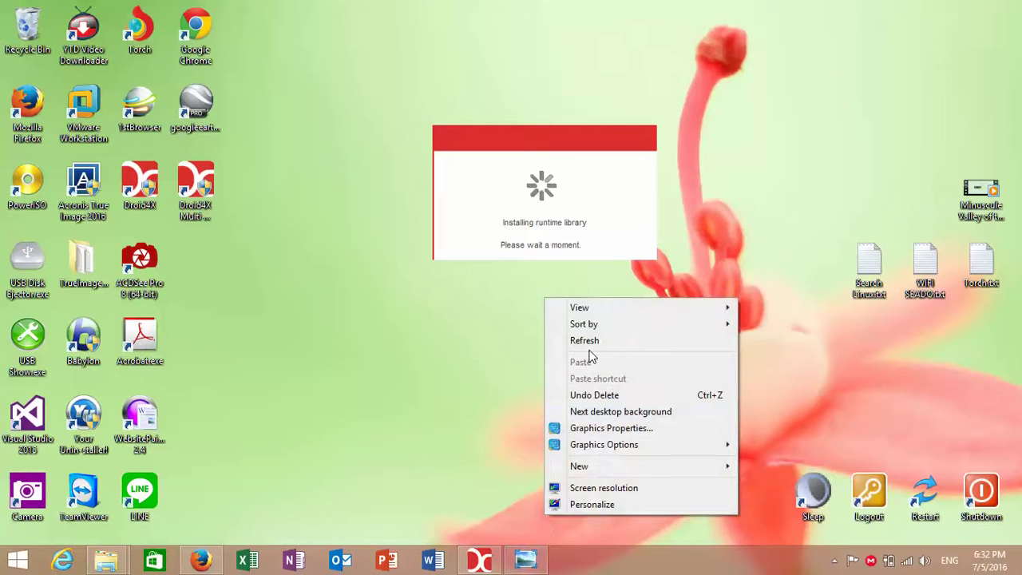
Step: Refresh the desktop repeatedly while the runtime library installs
left_click(591, 344)
right_click(369, 464)
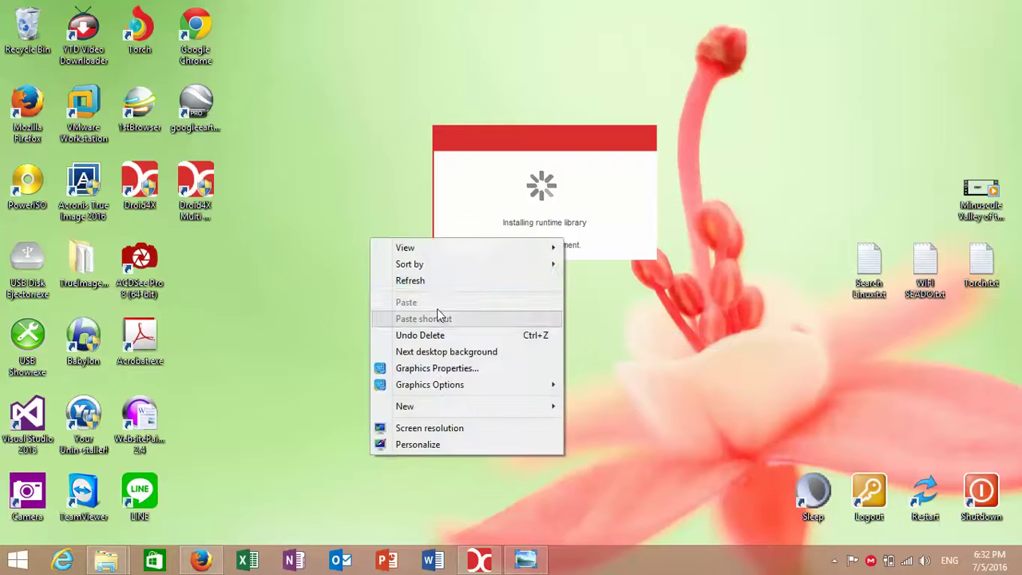
left_click(412, 281)
right_click(316, 260)
left_click(366, 302)
right_click(243, 287)
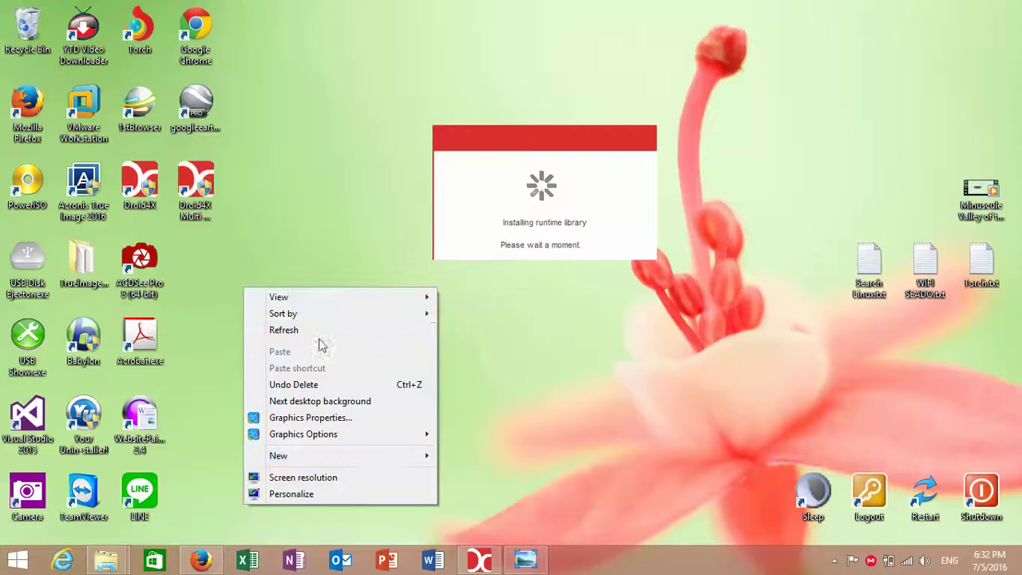
left_click(320, 329)
Step: Check the hidden tray icons and keep refreshing until the runtime installer closes
left_click(834, 561)
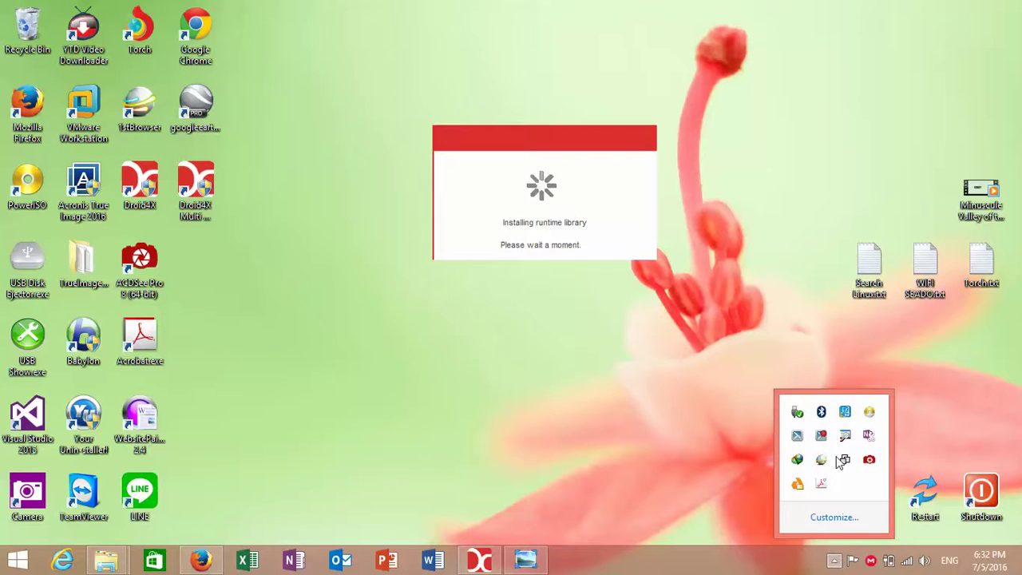
right_click(563, 484)
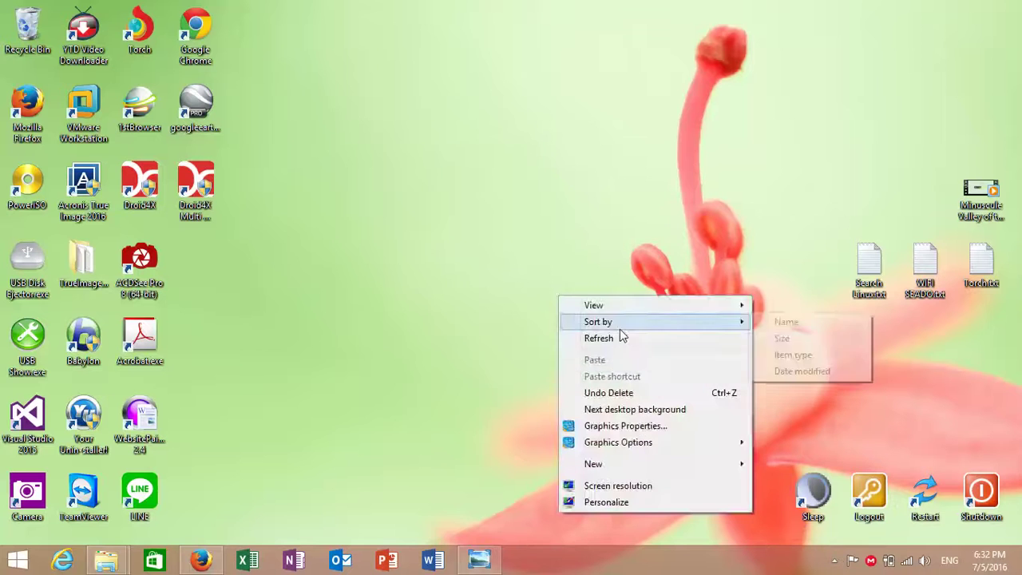
left_click(619, 339)
right_click(556, 464)
left_click(600, 348)
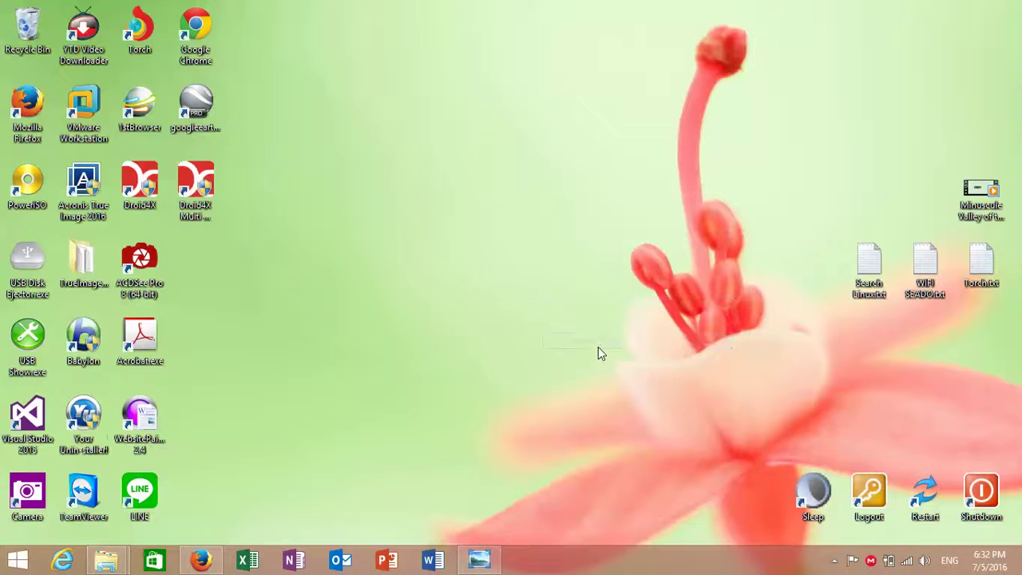
right_click(357, 459)
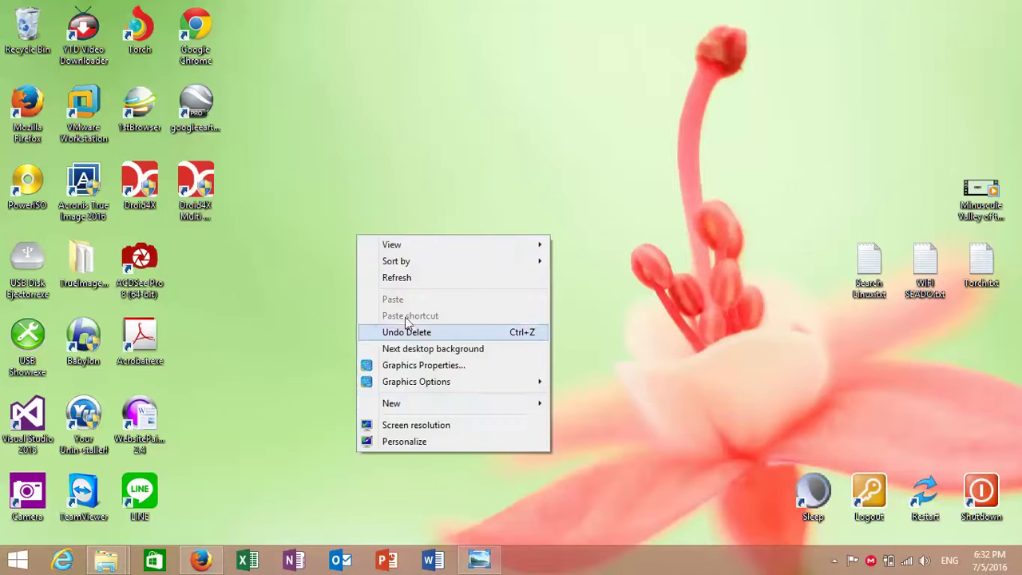
left_click(413, 279)
Step: Relaunch Droid4X from its desktop shortcut using Run as administrator
left_click_drag(359, 214, 148, 185)
double_click(149, 186)
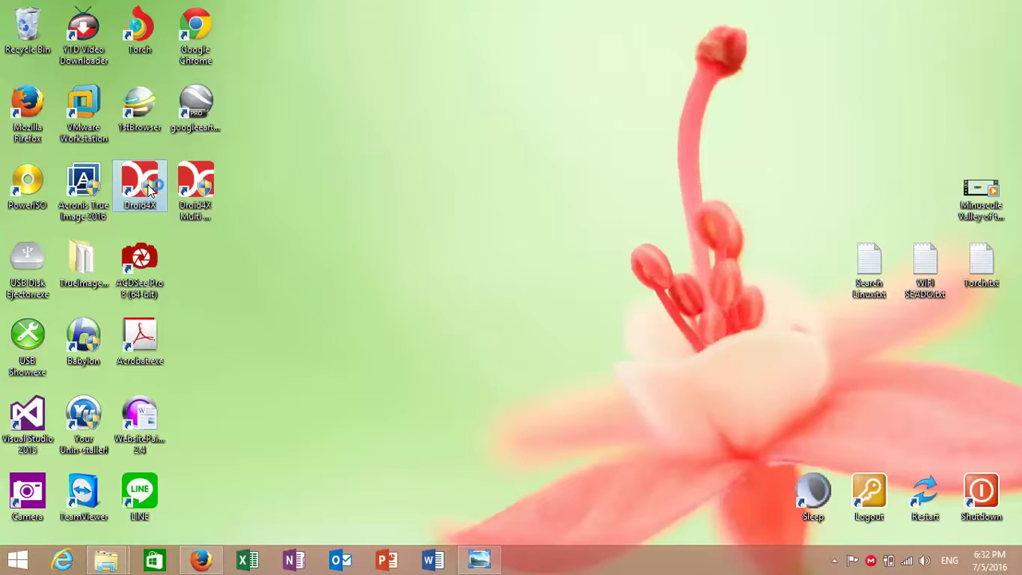
left_click(581, 310)
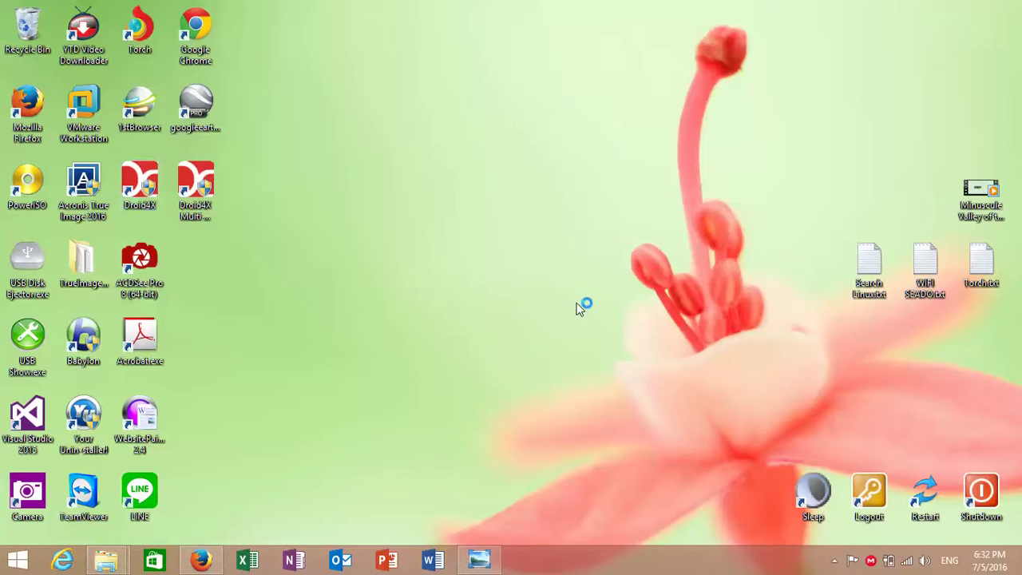
right_click(137, 174)
left_click(175, 231)
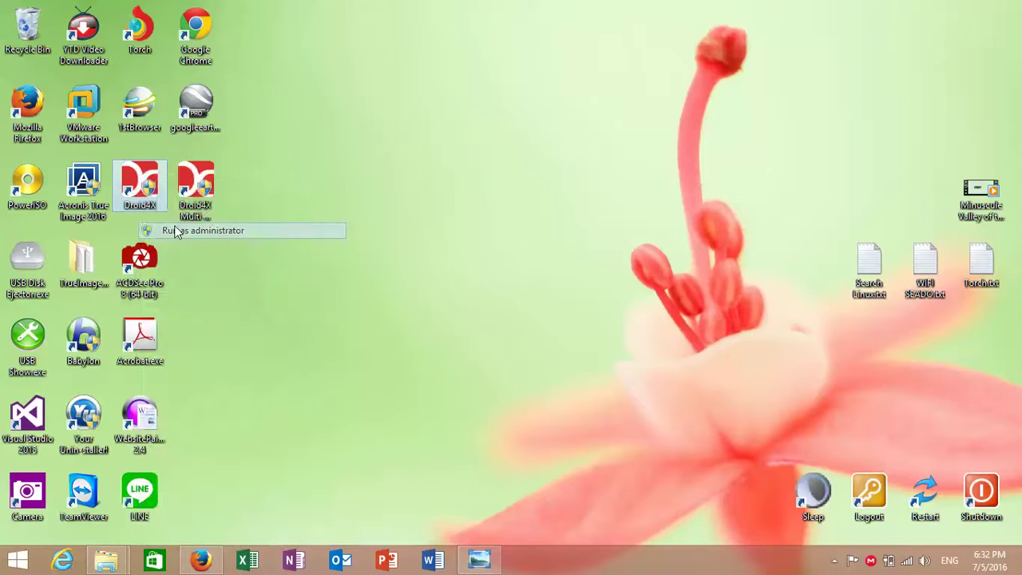
Step: Refresh the Windows desktop repeatedly while the Droid4X emulator window opens and starts loading
right_click(628, 342)
left_click(698, 159)
right_click(703, 185)
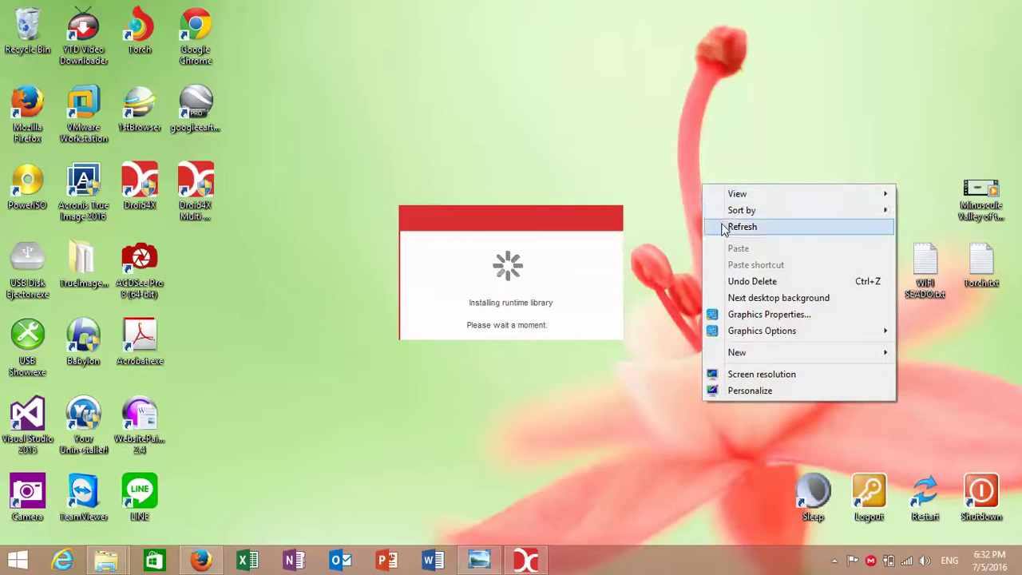
left_click(724, 229)
right_click(669, 154)
left_click(708, 206)
right_click(654, 148)
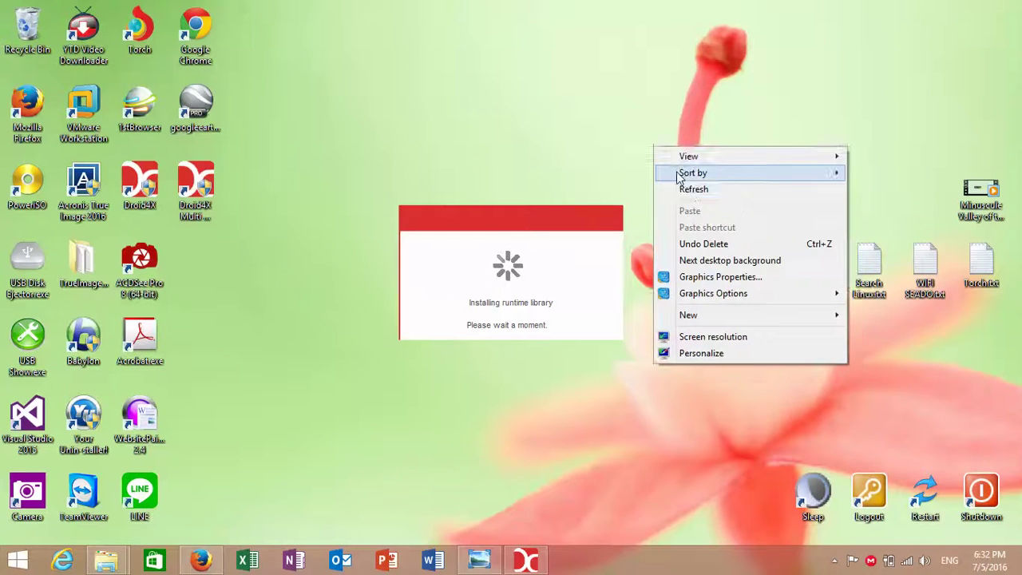
left_click(680, 190)
right_click(663, 140)
left_click(677, 188)
right_click(663, 140)
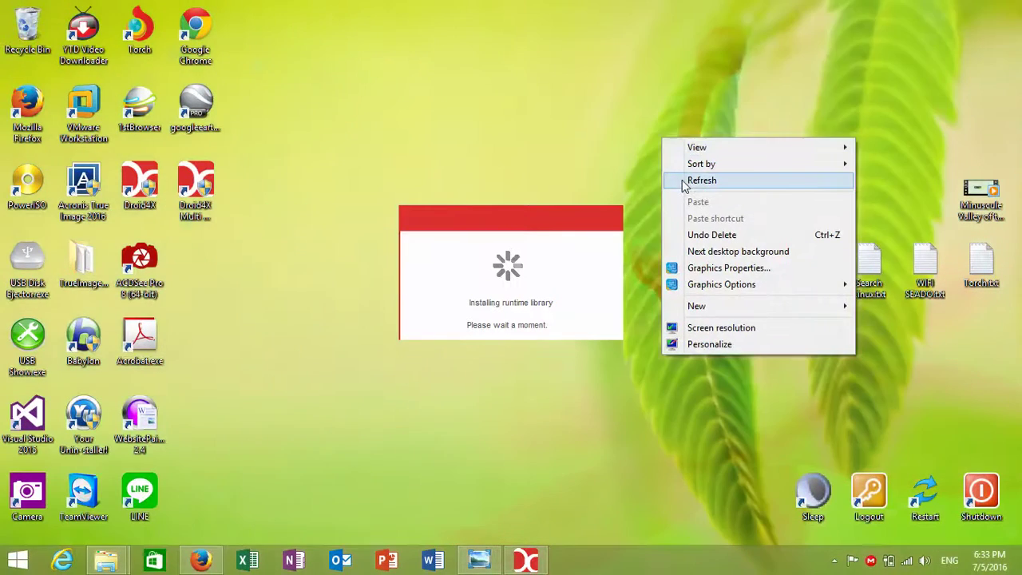
left_click(685, 184)
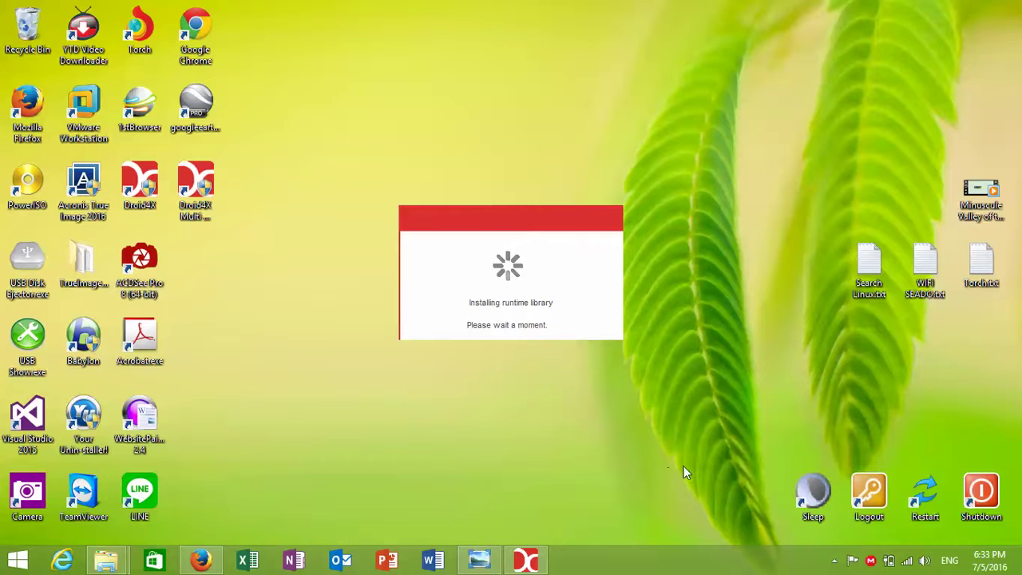
right_click(681, 492)
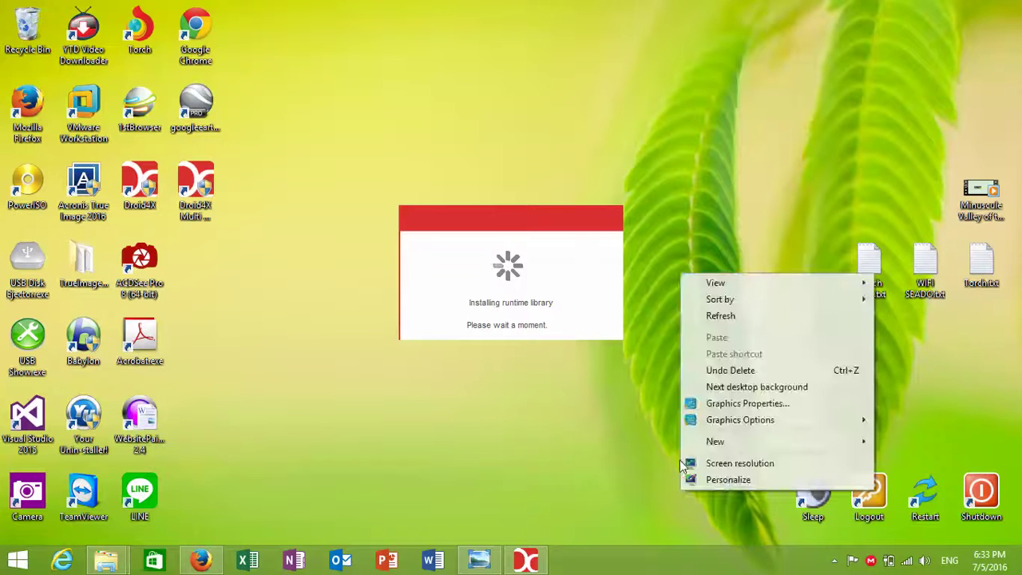
left_click(722, 316)
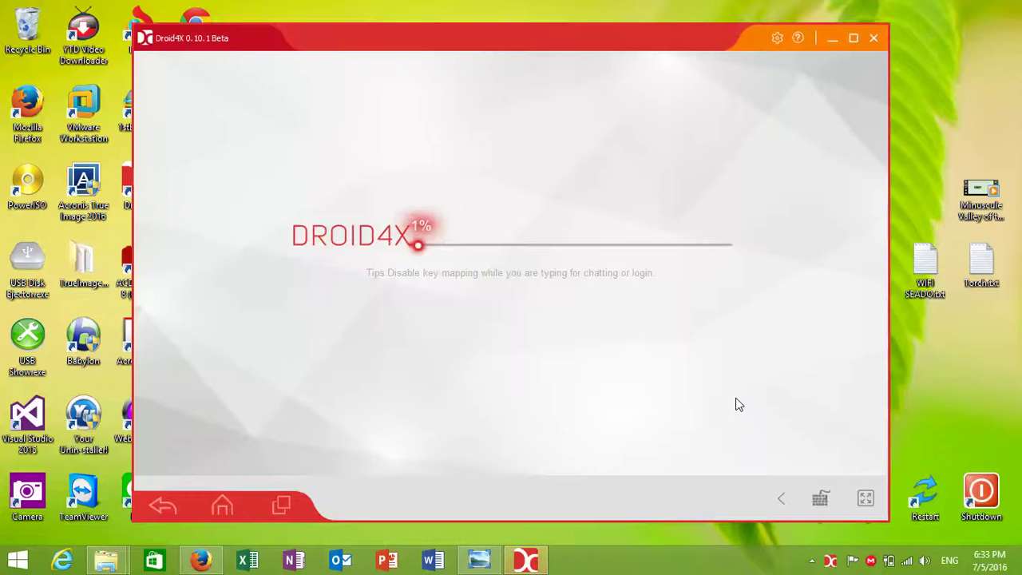
Step: Keep refreshing the Windows desktop while the Droid4X splash screen loads to 100%
right_click(936, 83)
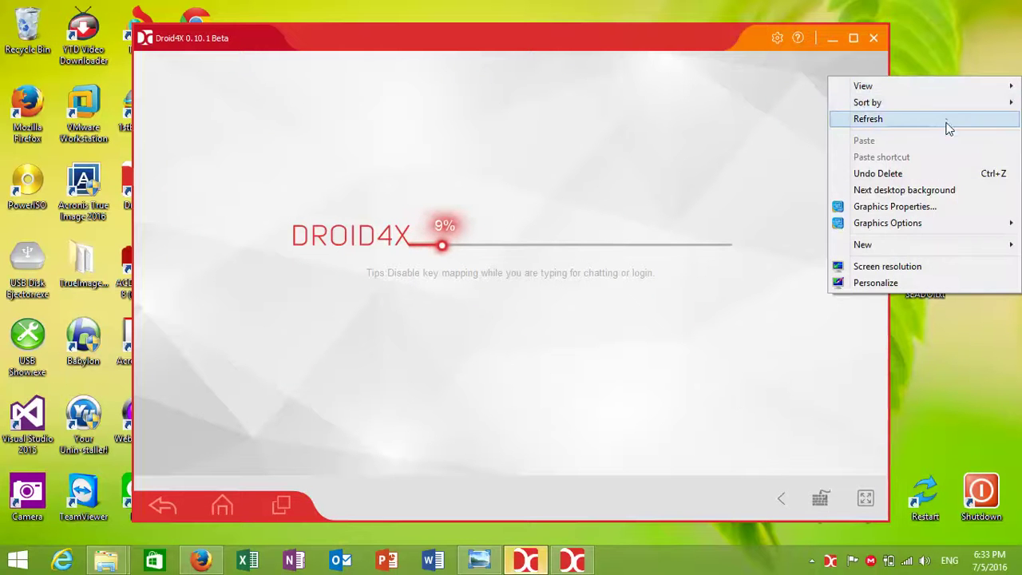
left_click(879, 119)
right_click(974, 99)
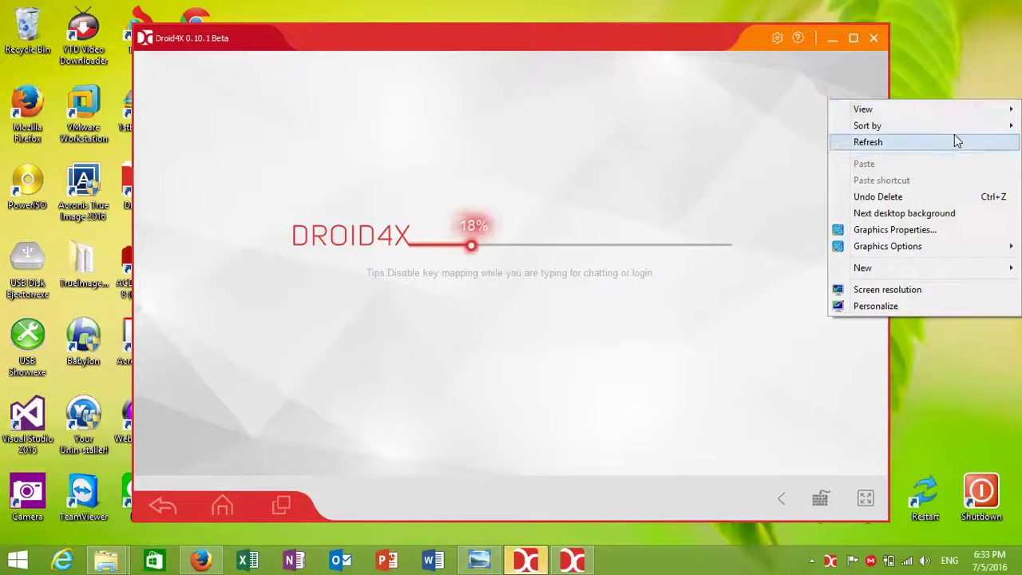
left_click(954, 134)
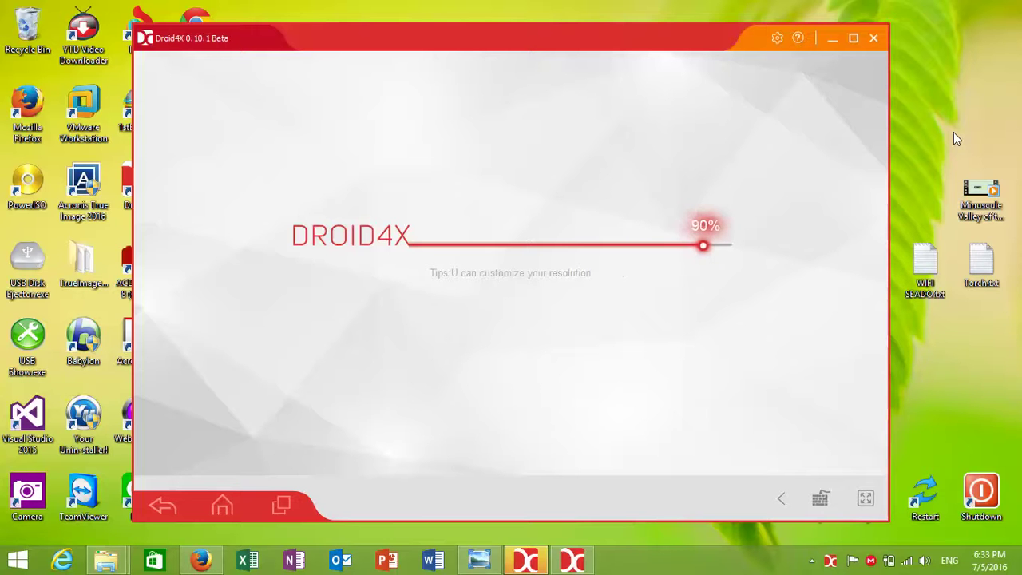
right_click(992, 41)
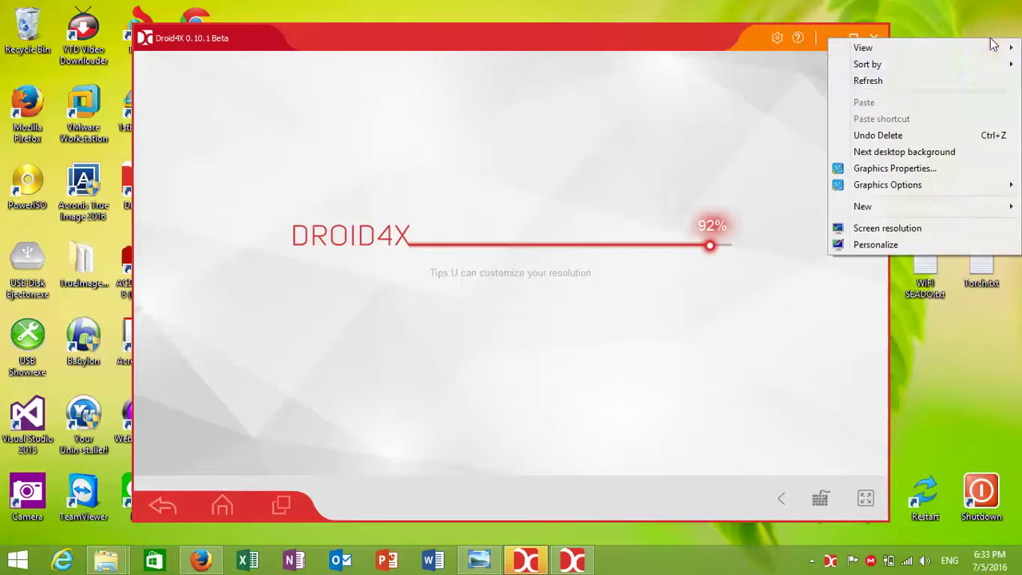
left_click(964, 90)
right_click(960, 44)
left_click(946, 89)
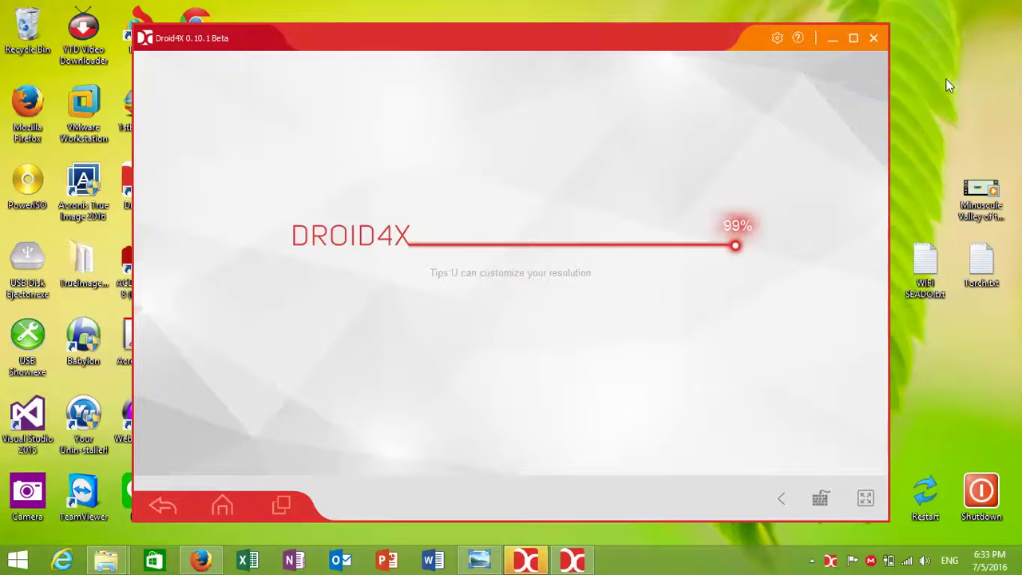
right_click(947, 44)
left_click(942, 90)
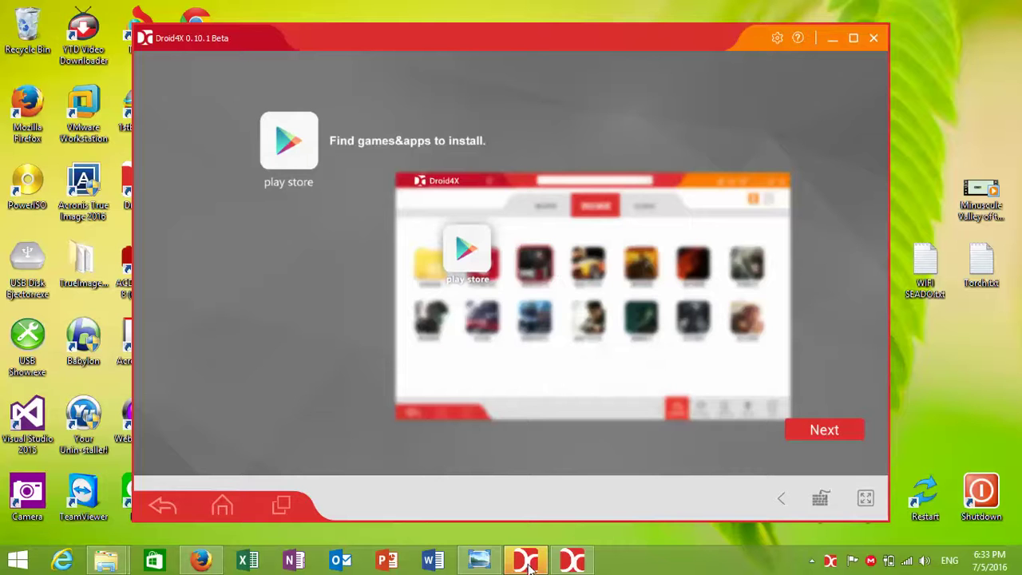
Step: Page through the welcome guide with Next and close it with 'I get it'
left_click(815, 430)
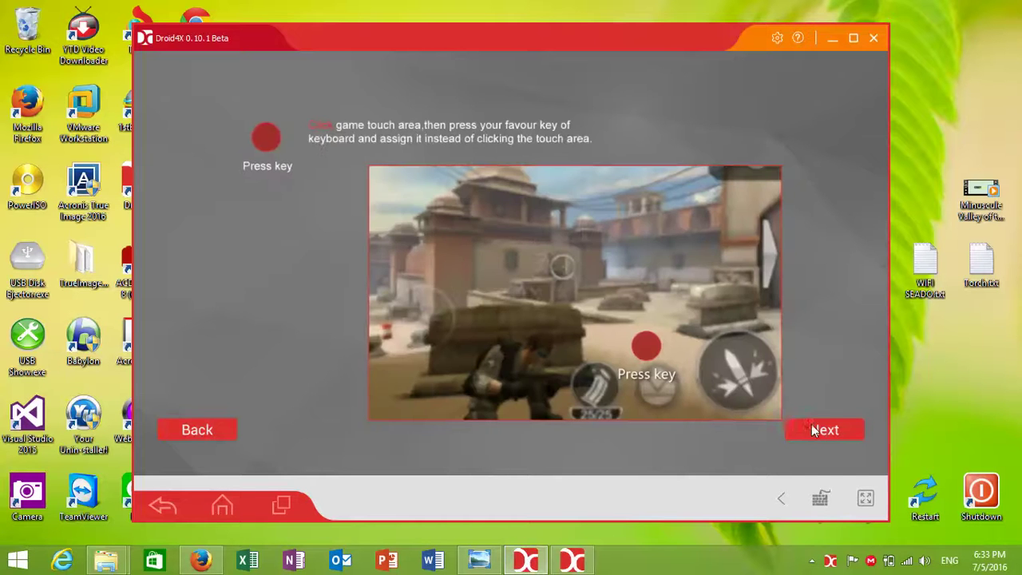
left_click(838, 432)
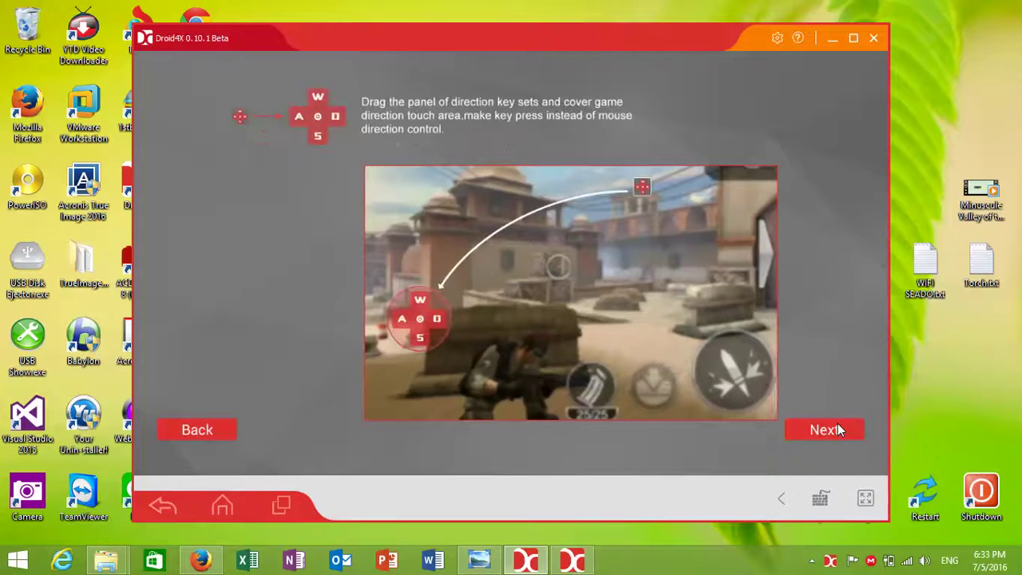
left_click(838, 430)
left_click(838, 430)
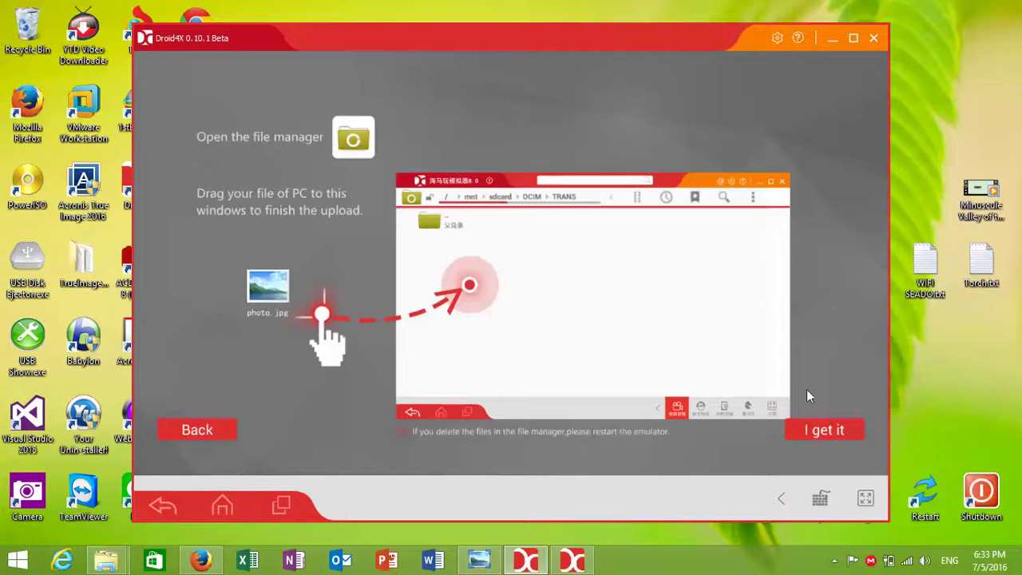
left_click(825, 432)
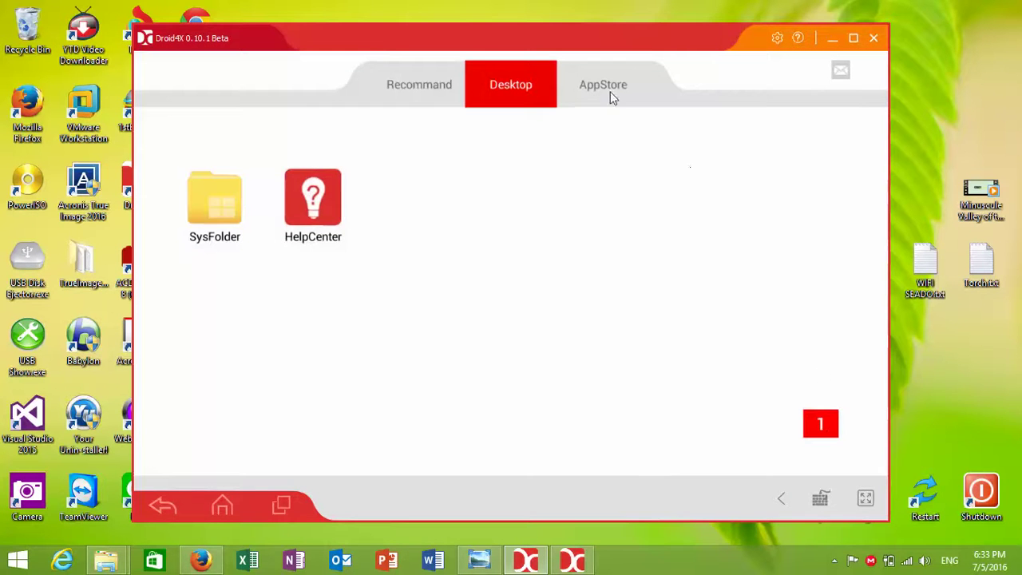
Step: Refresh the desktop, bring up the Update Detail dialog and accept the 0.10.3 update
right_click(961, 80)
left_click(910, 116)
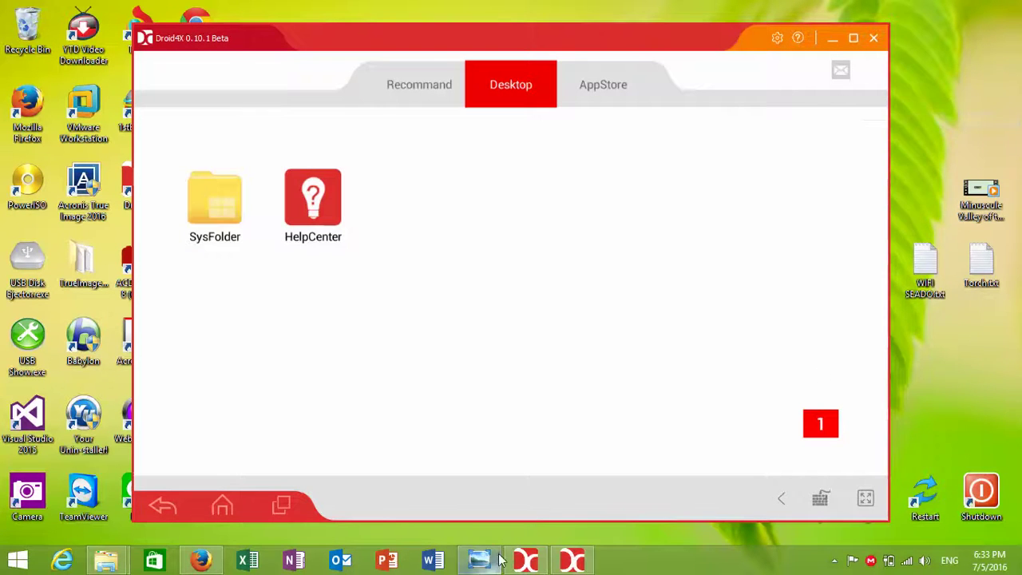
left_click(563, 560)
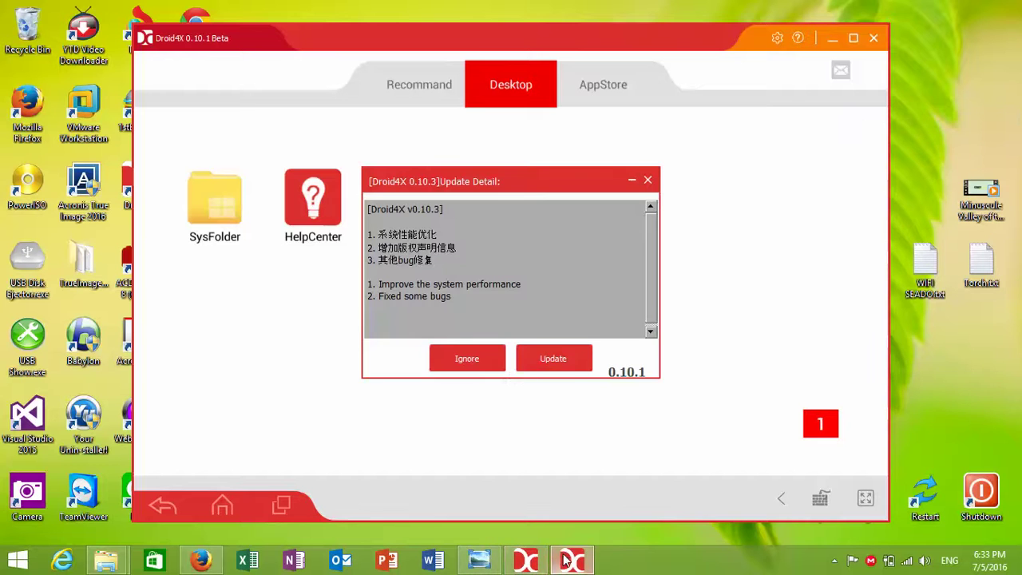
left_click(564, 361)
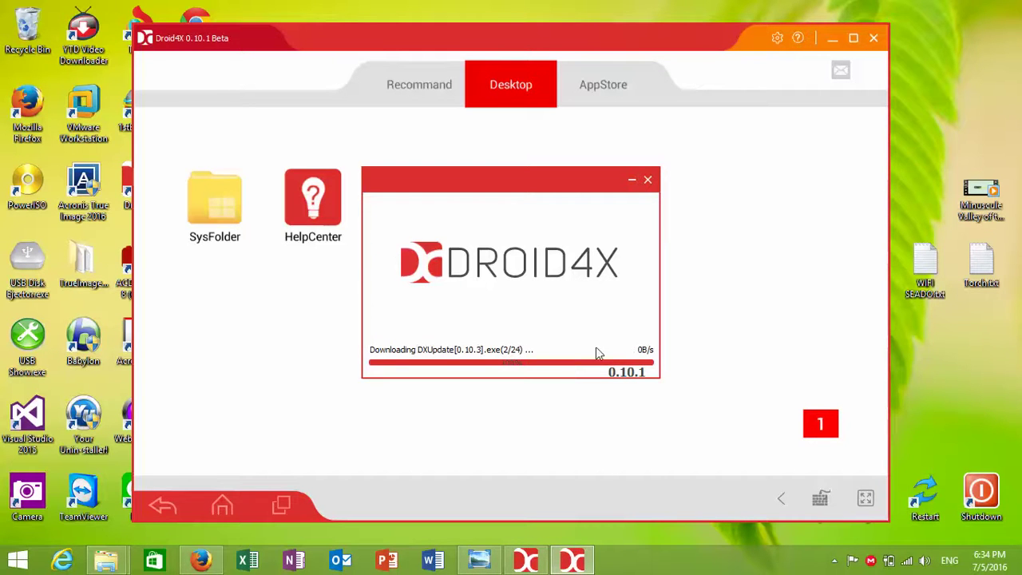
Step: Keep refreshing the Windows desktop while the 0.10.3 update downloads up to file 7 of 24
right_click(913, 80)
left_click(912, 116)
right_click(913, 64)
left_click(915, 103)
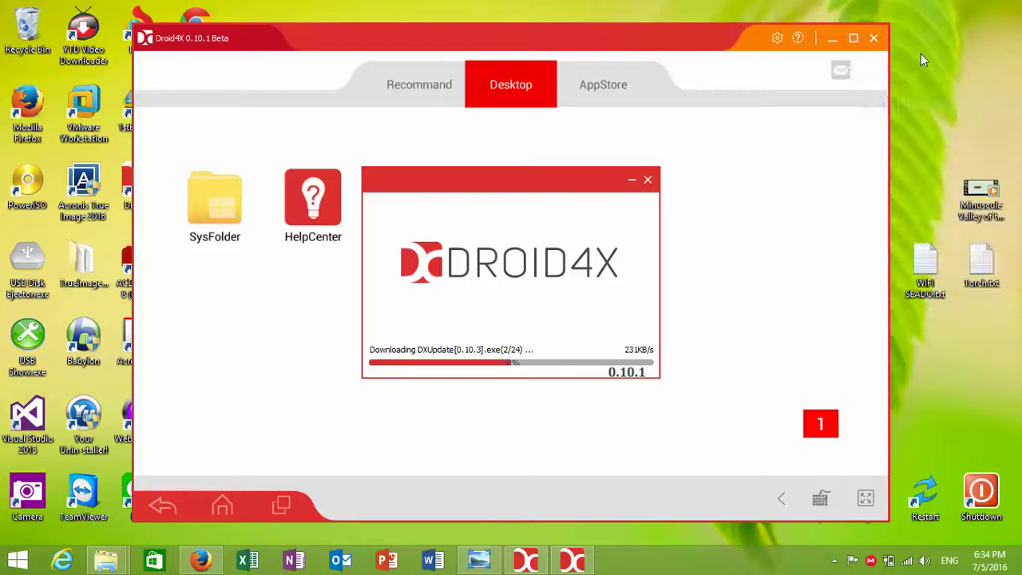
right_click(921, 54)
left_click(920, 89)
right_click(921, 40)
left_click(922, 89)
right_click(919, 31)
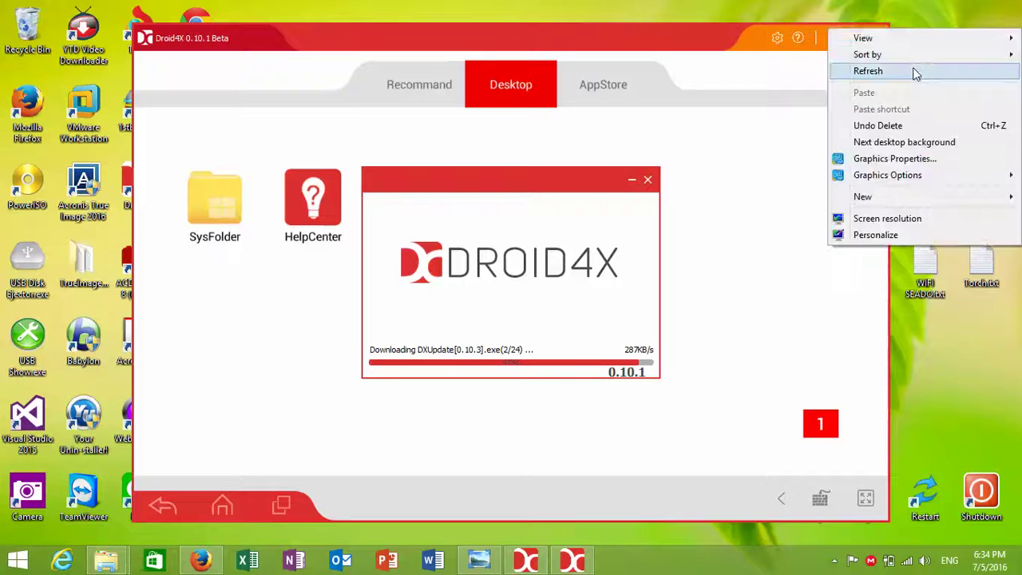
left_click(916, 73)
right_click(913, 23)
left_click(916, 68)
right_click(915, 35)
left_click(909, 78)
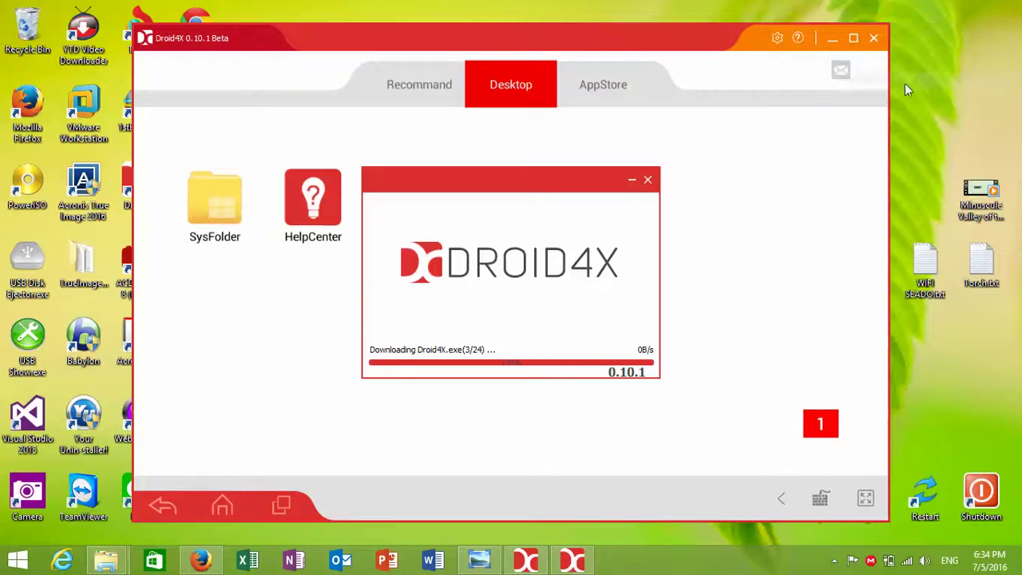
right_click(919, 26)
left_click(921, 69)
right_click(924, 40)
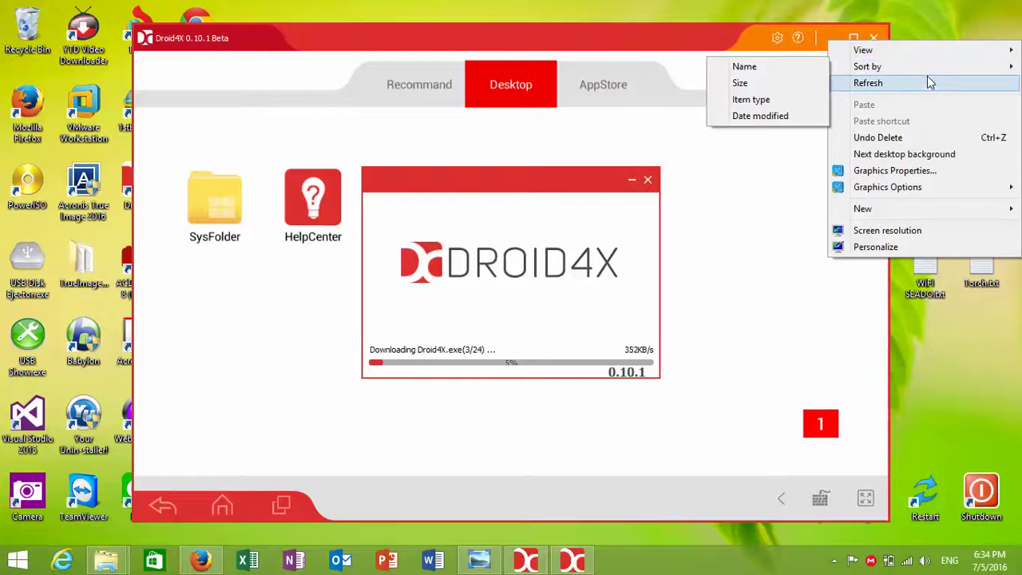
left_click(928, 80)
right_click(922, 51)
left_click(930, 93)
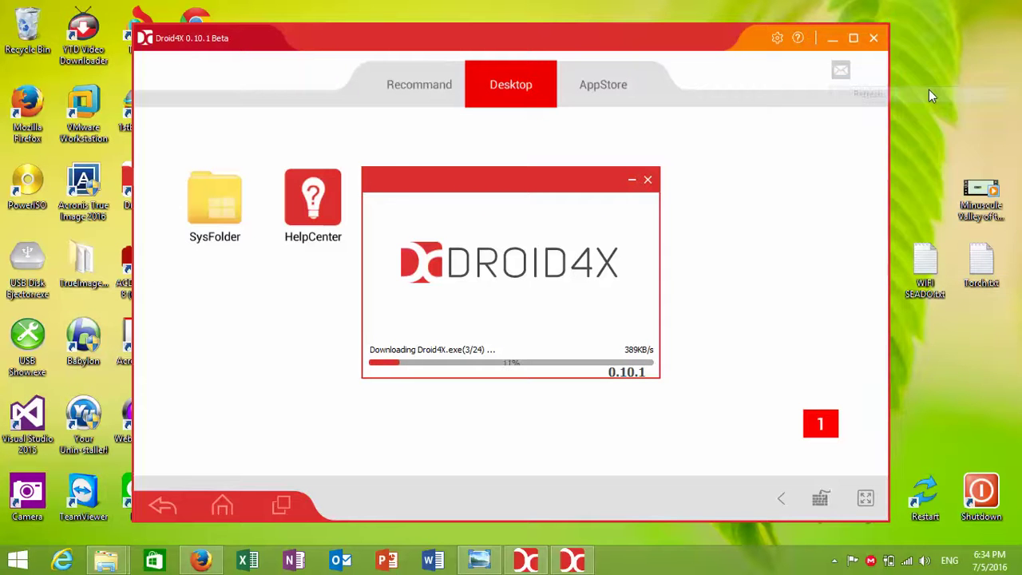
right_click(926, 56)
left_click(927, 95)
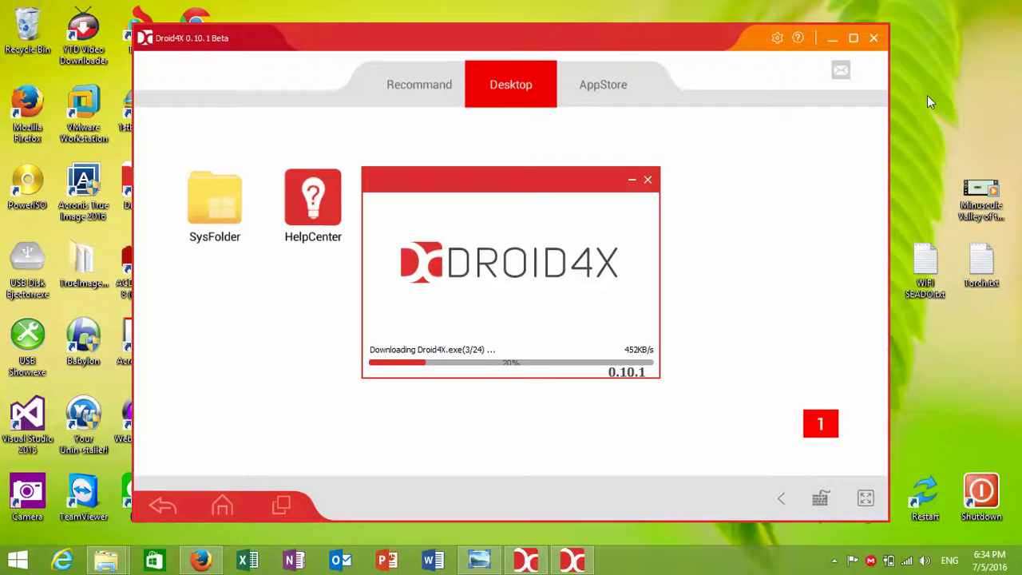
right_click(926, 62)
left_click(927, 103)
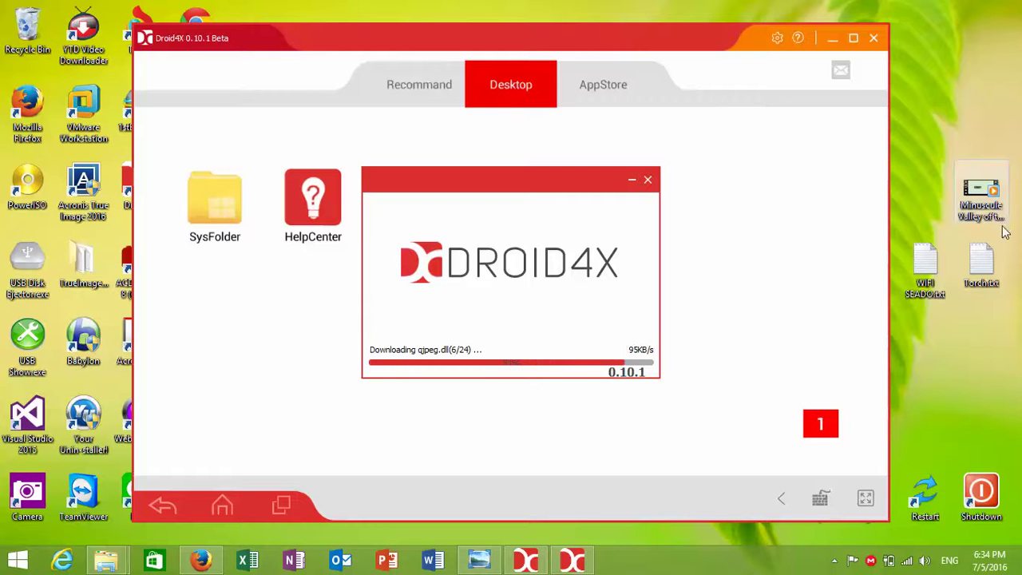
right_click(901, 347)
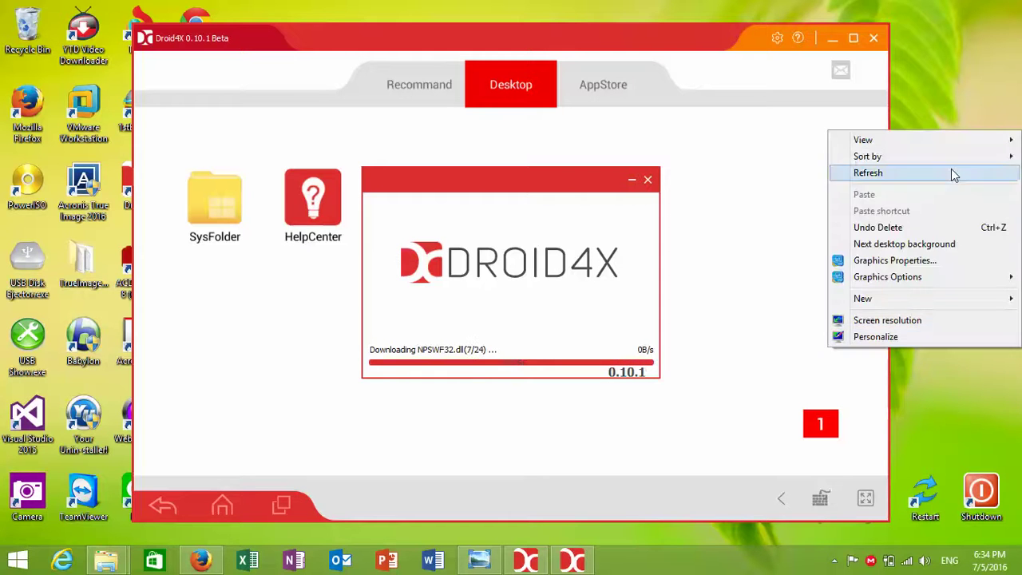
left_click(951, 169)
Step: Check the hidden tray icons and refresh the desktop repeatedly during the droid4x.ova download
left_click(834, 560)
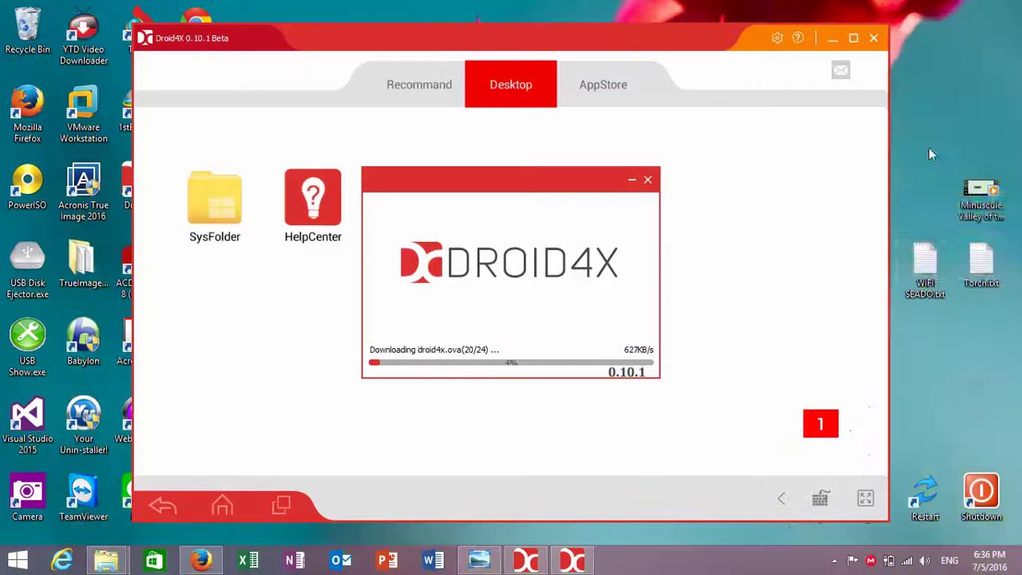
right_click(941, 62)
left_click(949, 104)
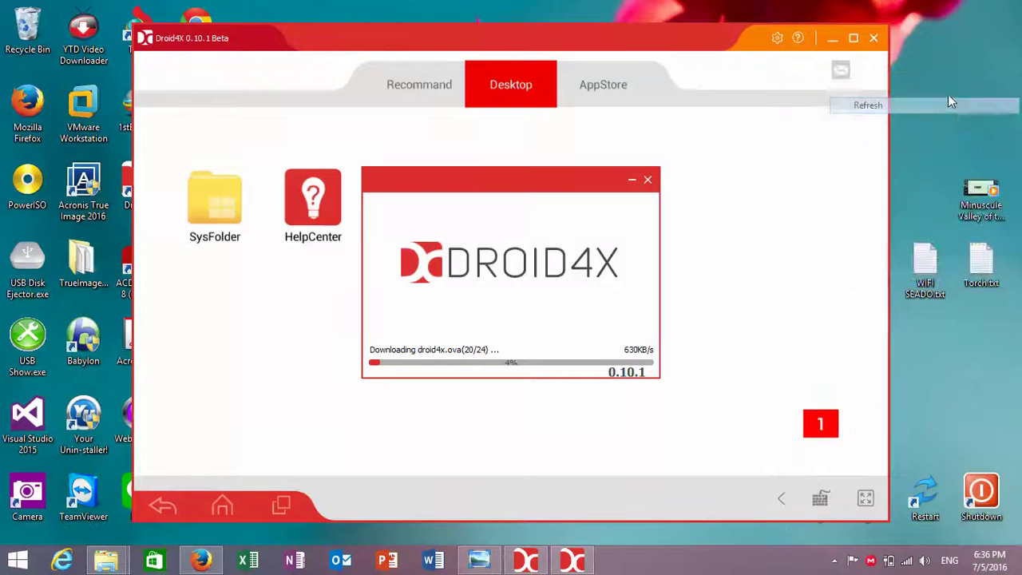
right_click(955, 70)
left_click(962, 114)
right_click(961, 102)
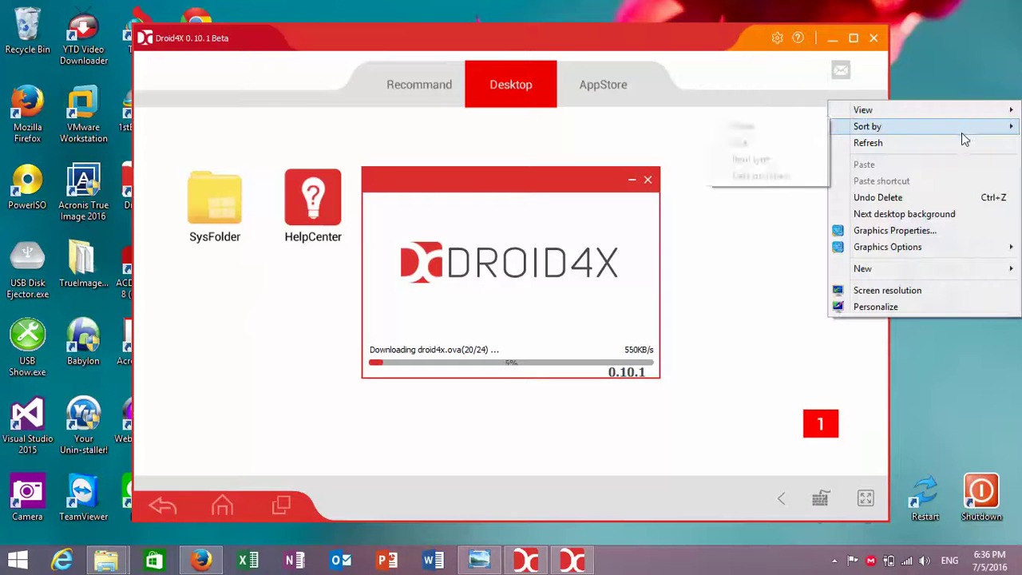
left_click(965, 144)
right_click(936, 67)
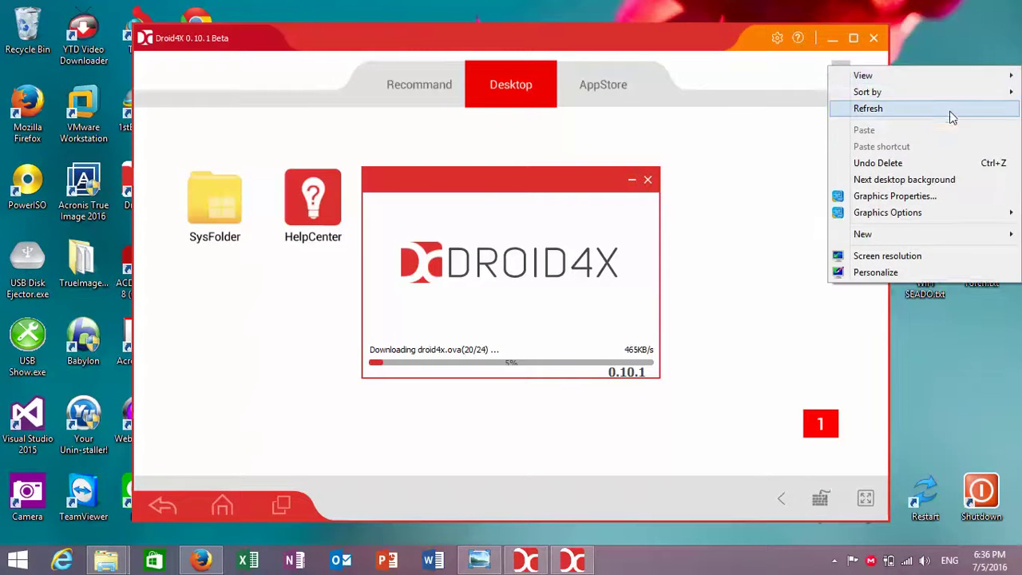
left_click(949, 110)
right_click(934, 60)
left_click(935, 99)
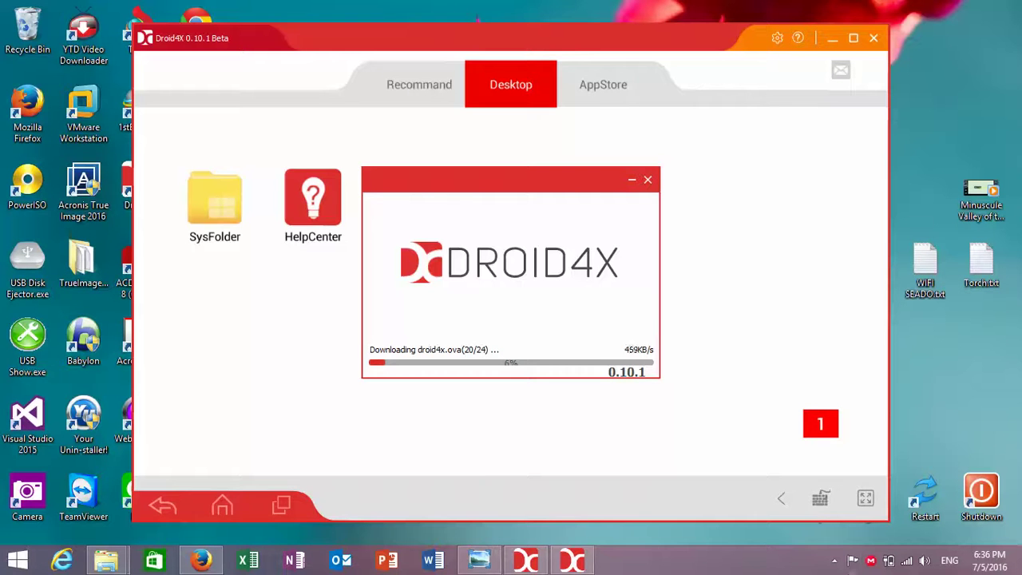
left_click(834, 561)
left_click(916, 393)
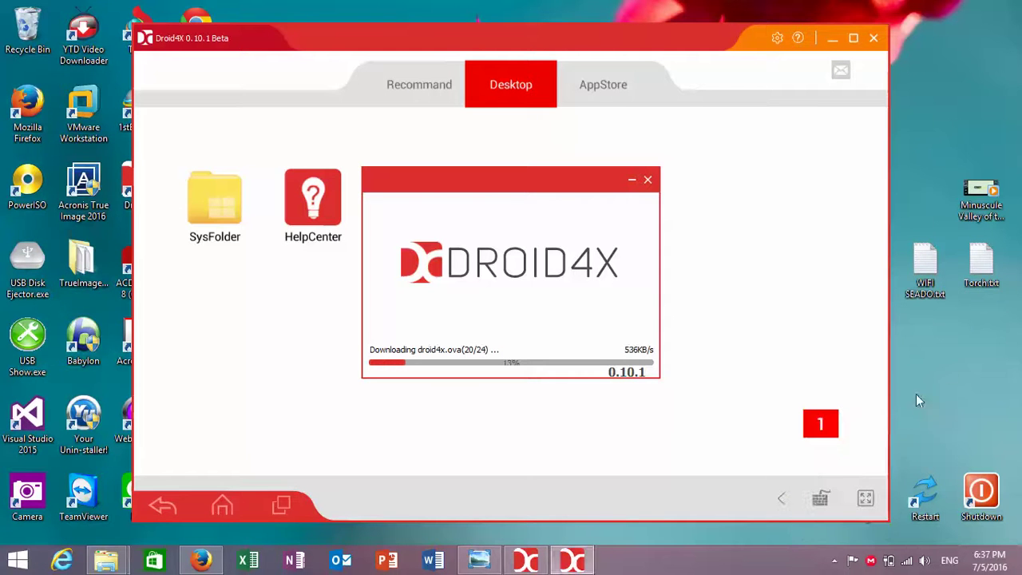
right_click(948, 368)
left_click(940, 193)
right_click(930, 76)
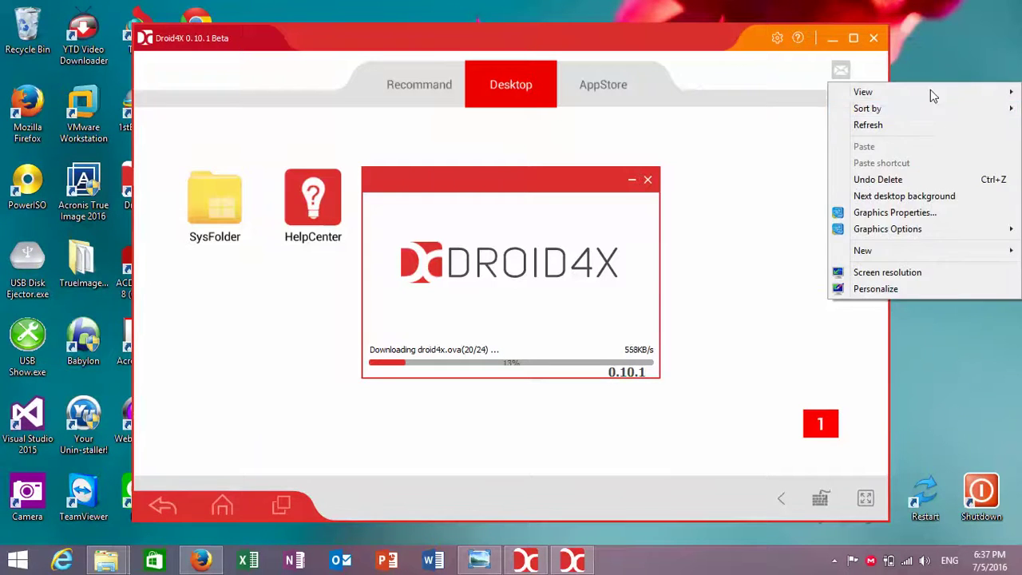
left_click(935, 120)
right_click(929, 77)
left_click(929, 120)
right_click(927, 78)
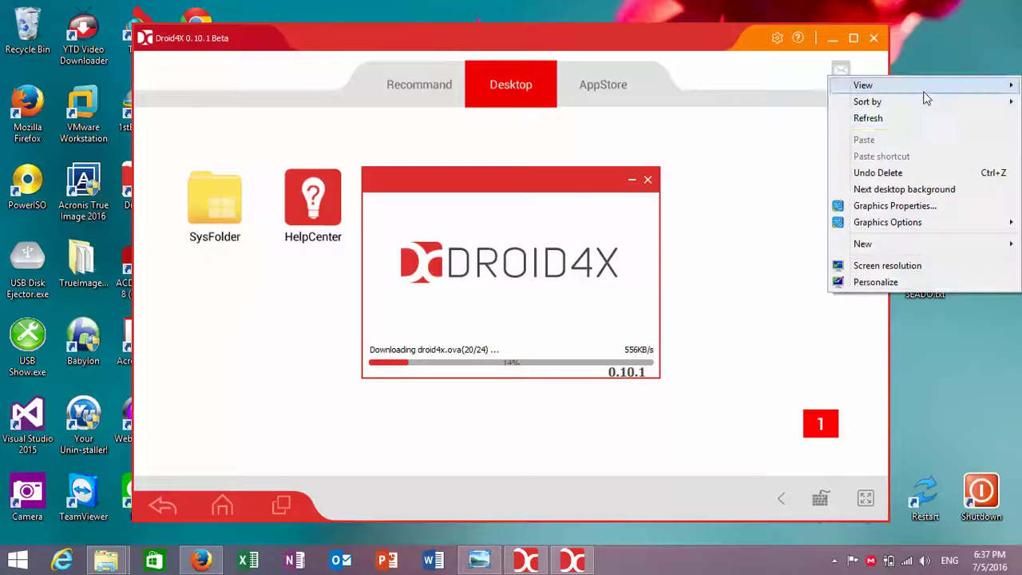
left_click(925, 116)
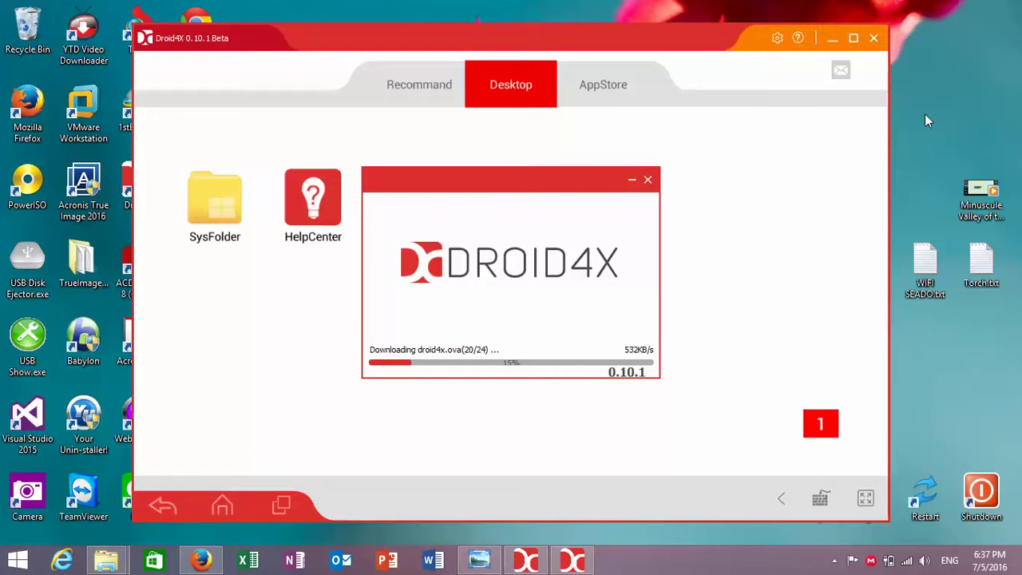
Step: Check the volume and tray icons, and keep refreshing the desktop as the download continues
left_click(926, 560)
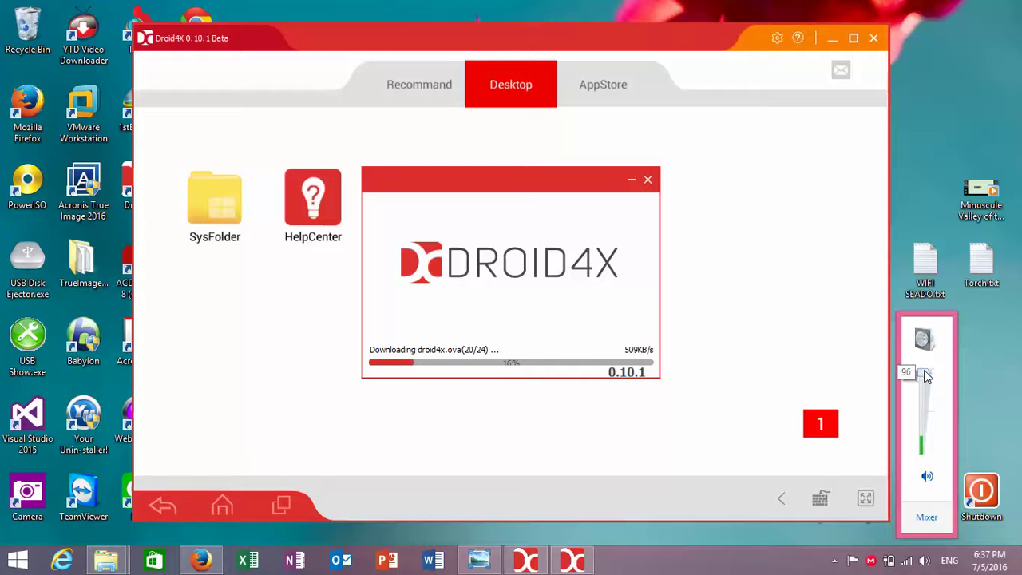
right_click(973, 333)
left_click(920, 159)
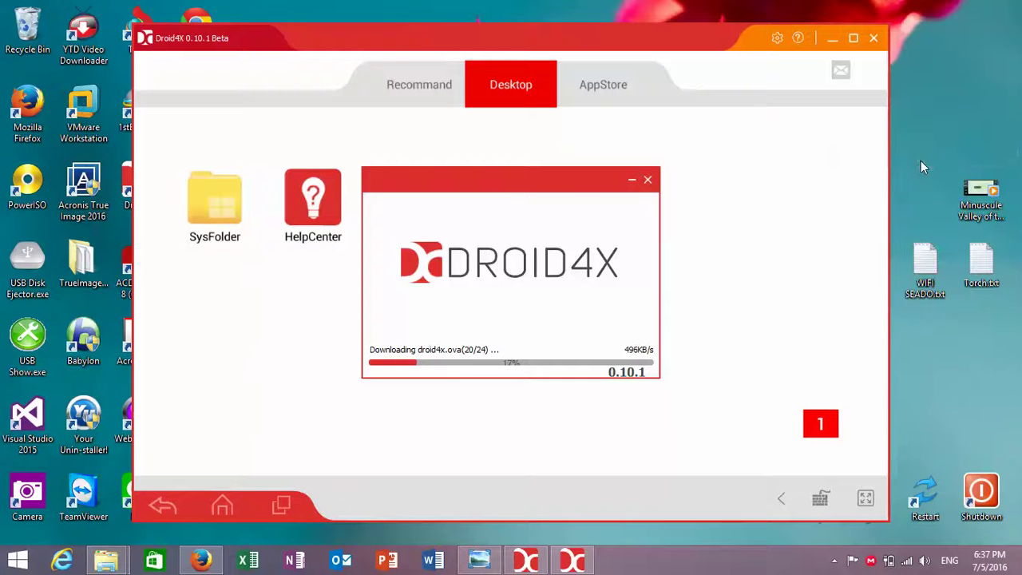
left_click(835, 560)
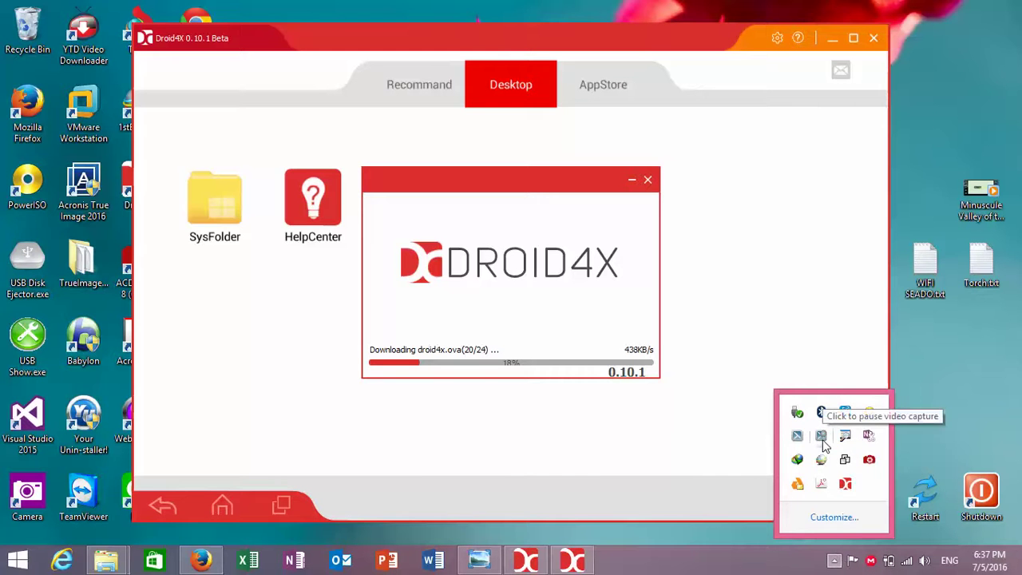
right_click(918, 149)
left_click(899, 194)
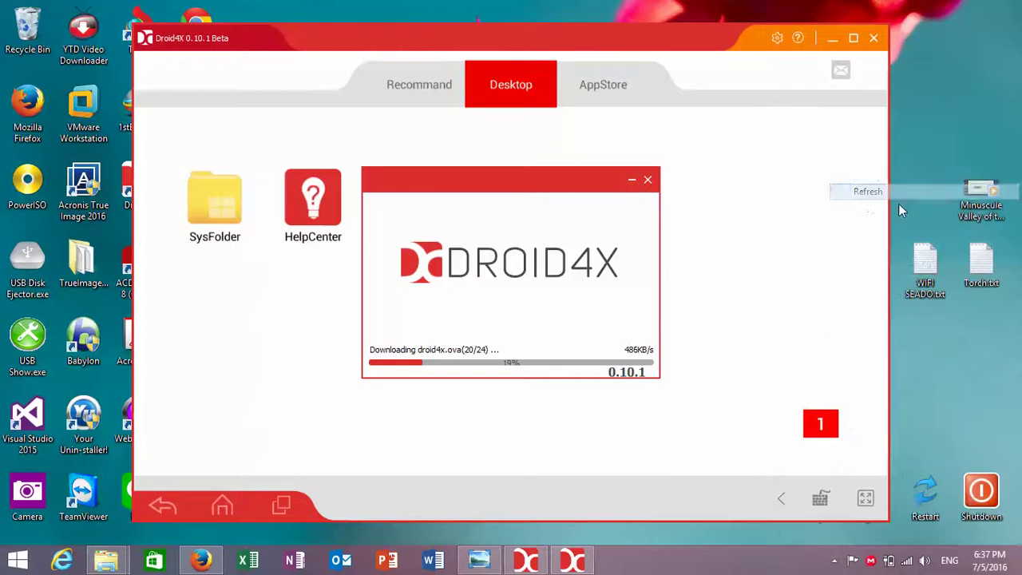
right_click(901, 53)
key("e")
right_click(925, 74)
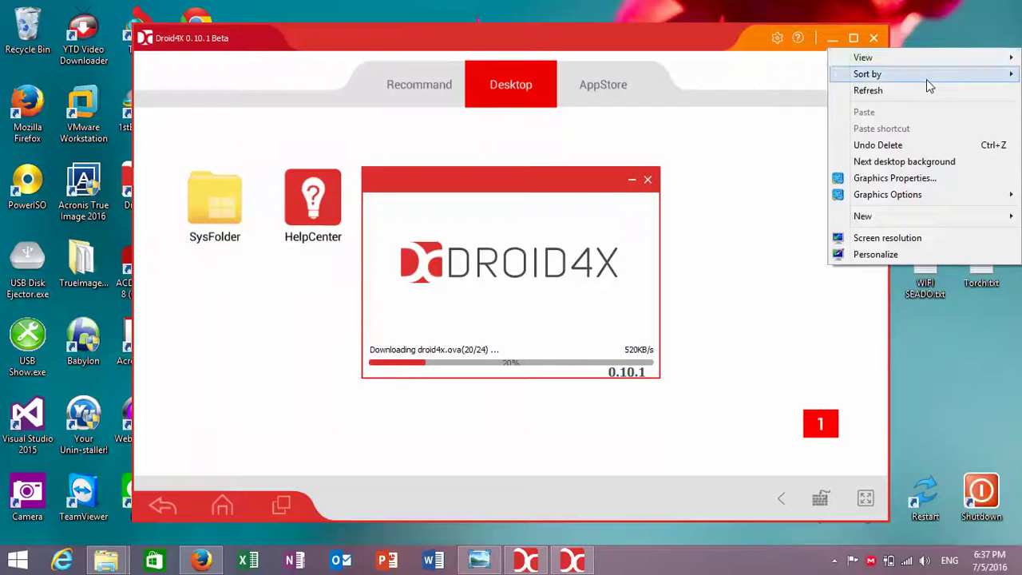
left_click(928, 87)
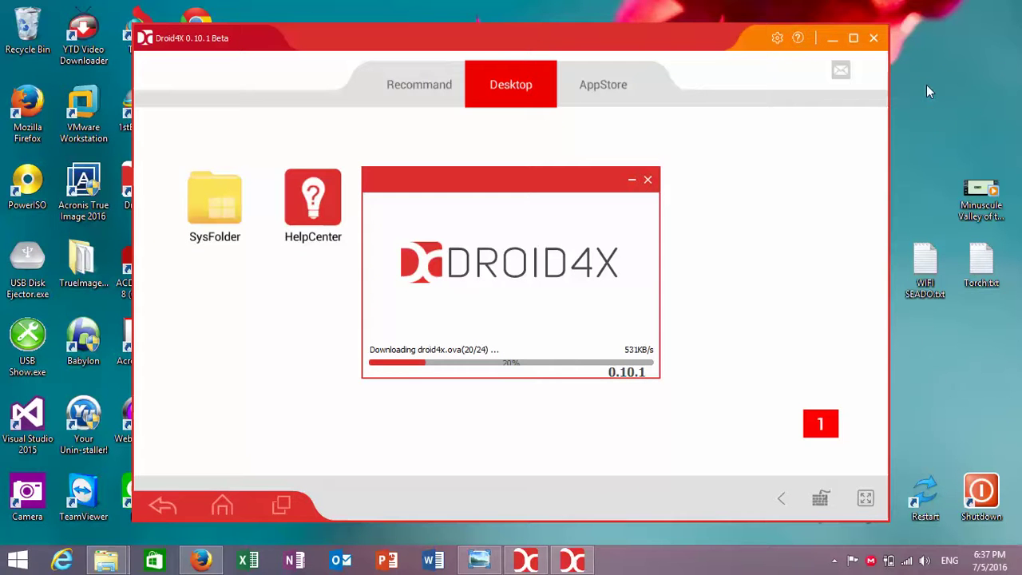
right_click(942, 413)
left_click(905, 238)
left_click(835, 561)
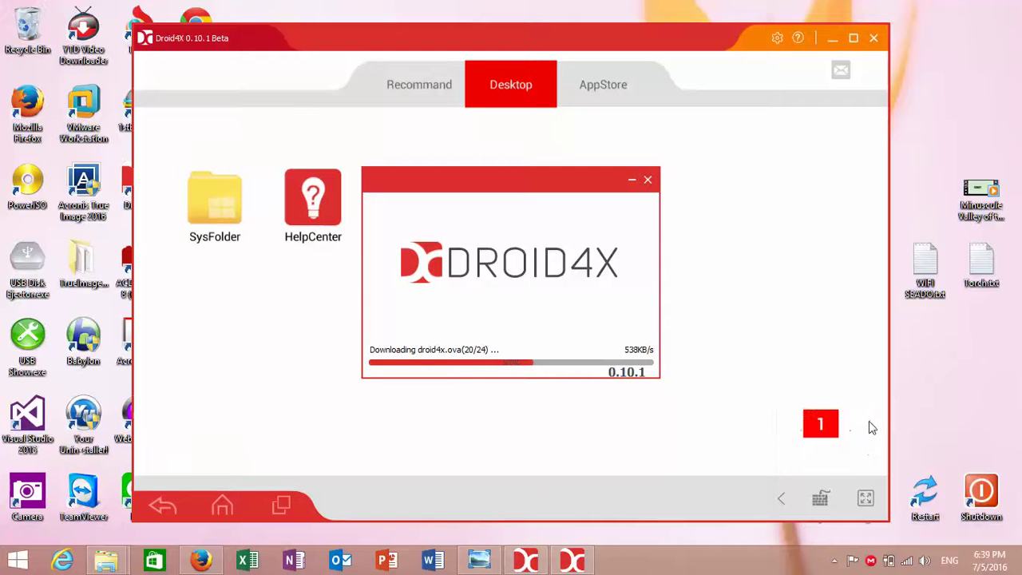
right_click(988, 323)
left_click(907, 375)
right_click(911, 168)
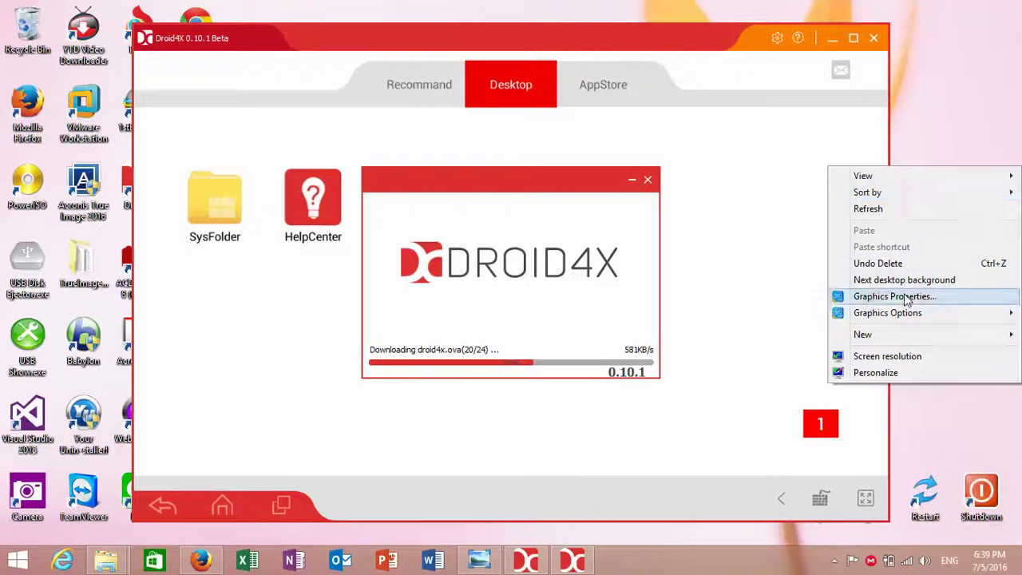
left_click(899, 209)
right_click(926, 177)
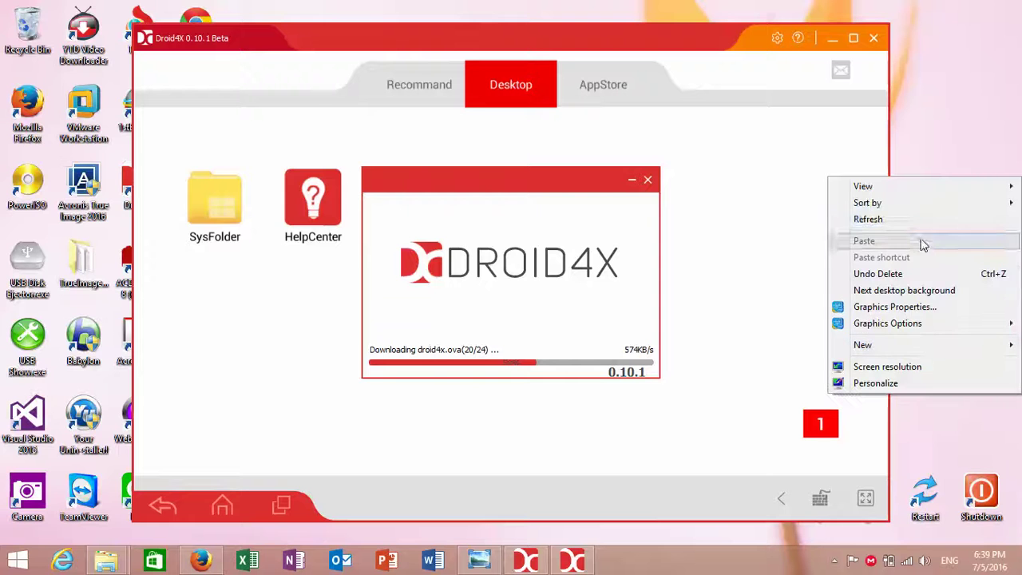
left_click(922, 211)
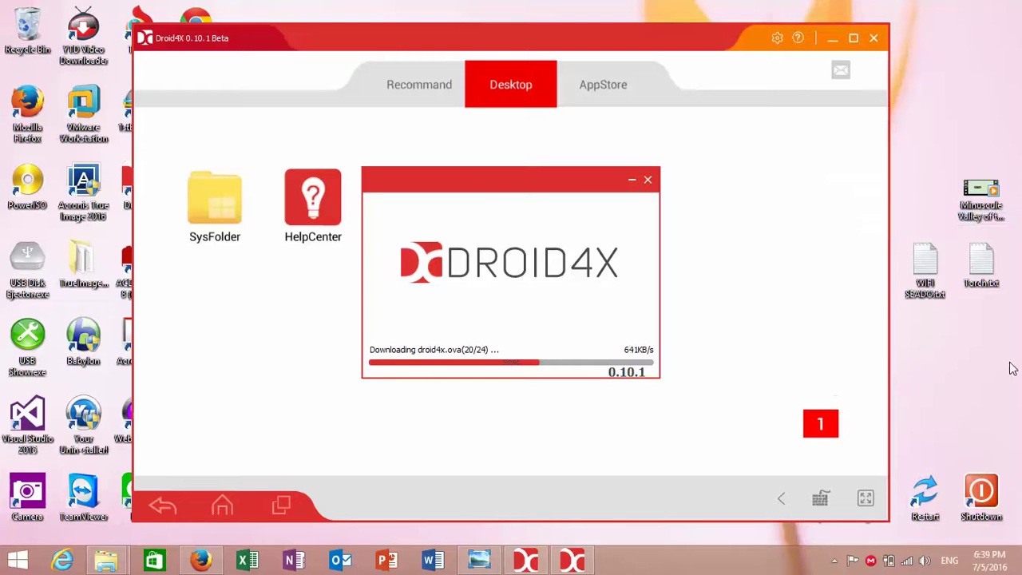
Step: Set aside the photo viewer, refresh the desktop again, and switch Droid4X to its AppStore tab
left_click(494, 560)
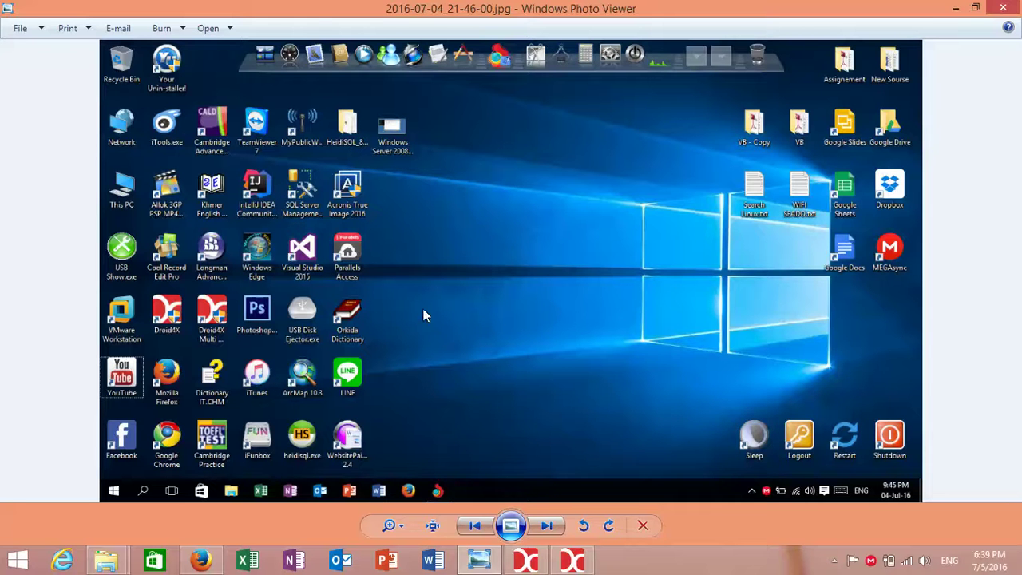
left_click(956, 8)
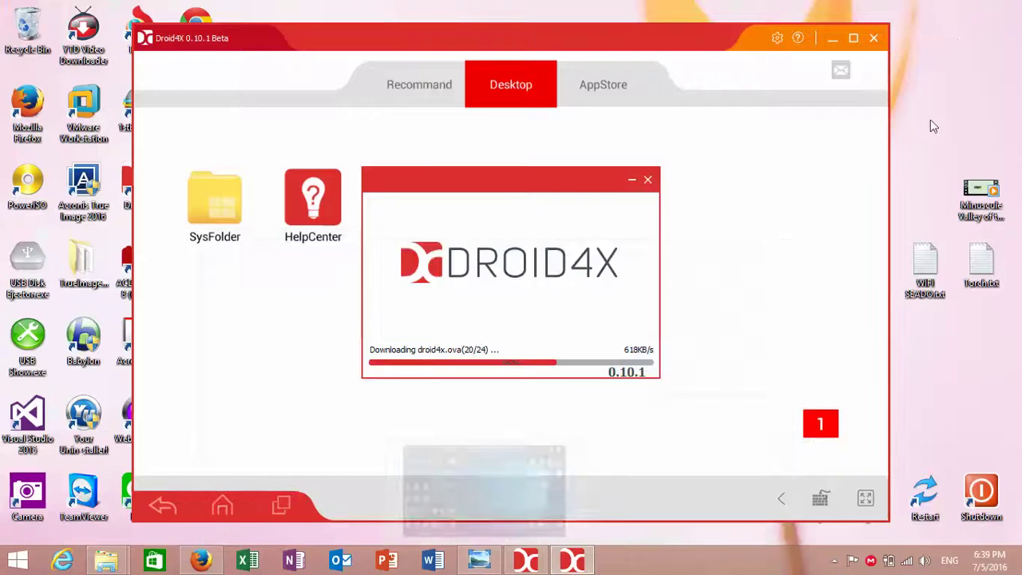
right_click(984, 79)
left_click(942, 123)
right_click(943, 39)
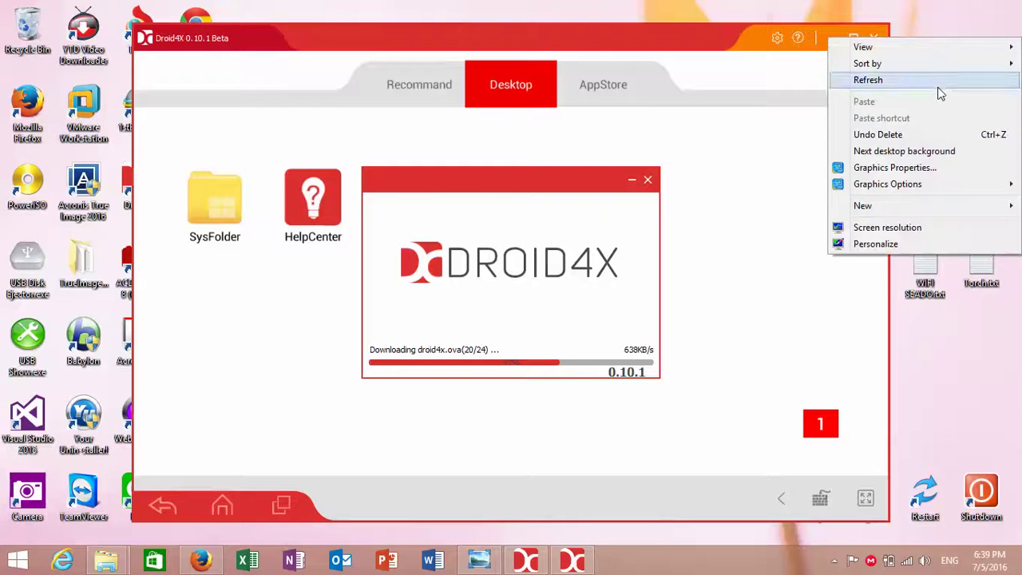
left_click(938, 84)
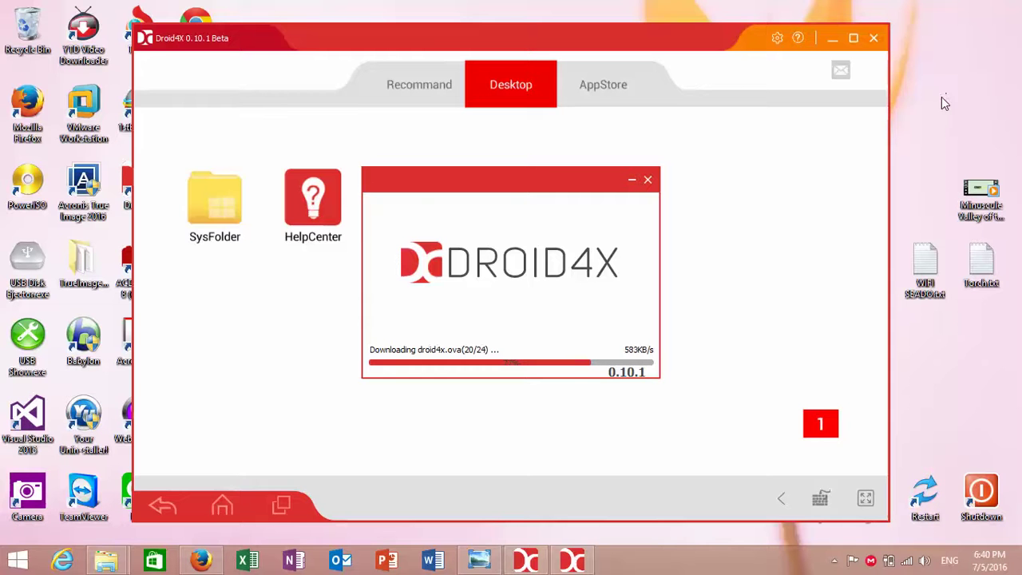
left_click(597, 82)
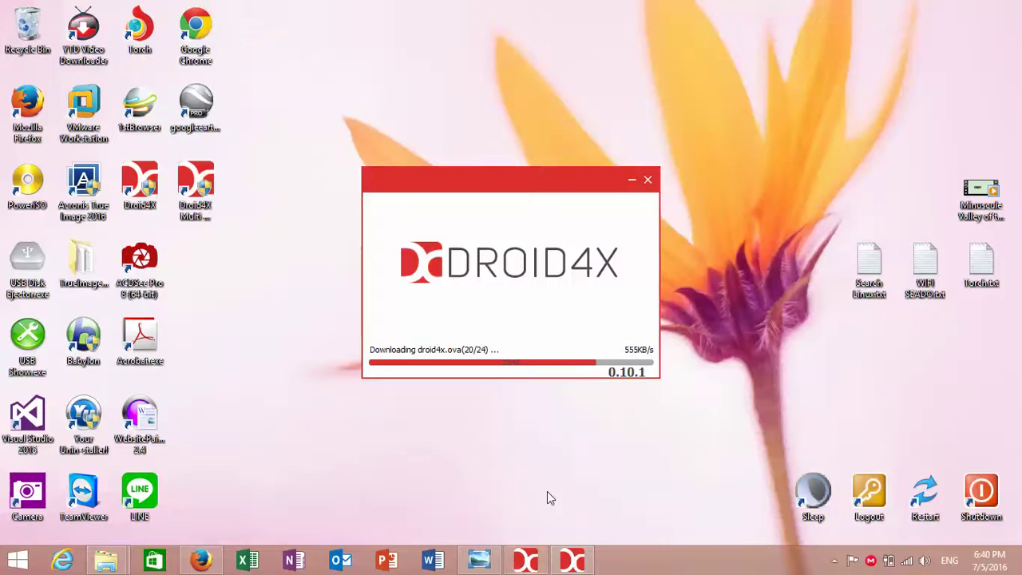
right_click(548, 497)
left_click(584, 329)
left_click(551, 563)
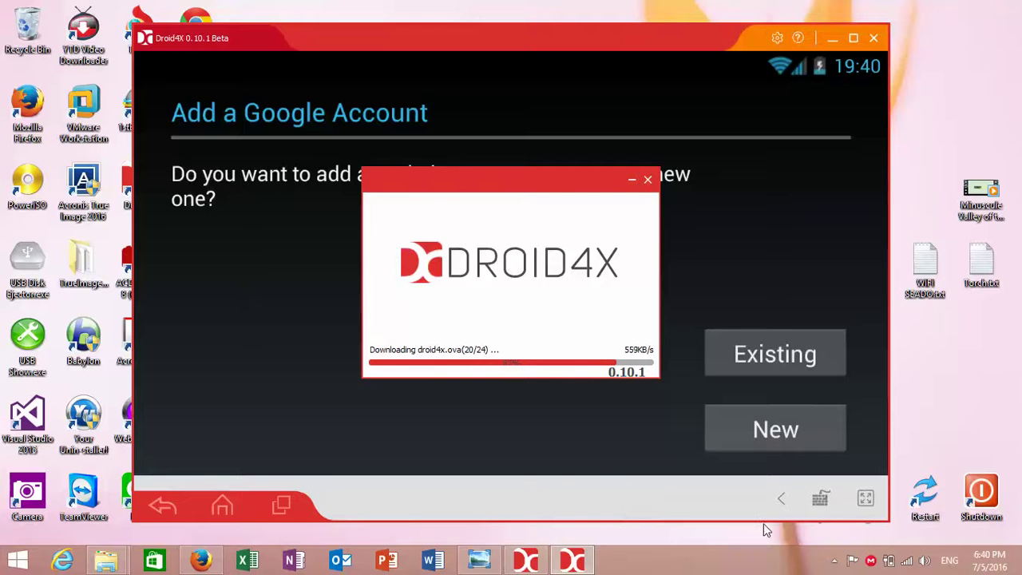
left_click(835, 562)
left_click(951, 413)
right_click(973, 392)
left_click(879, 218)
right_click(961, 429)
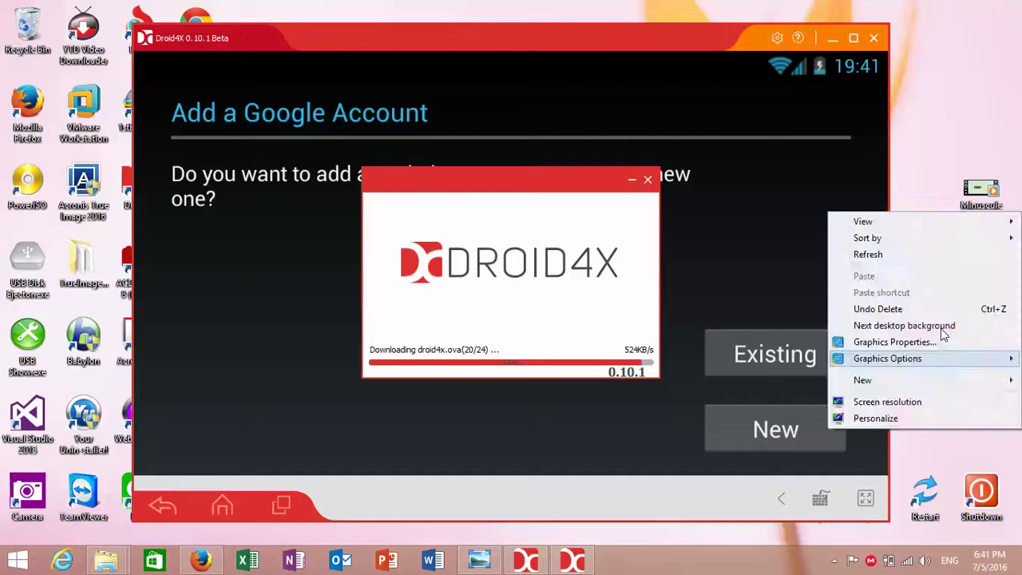
left_click(934, 253)
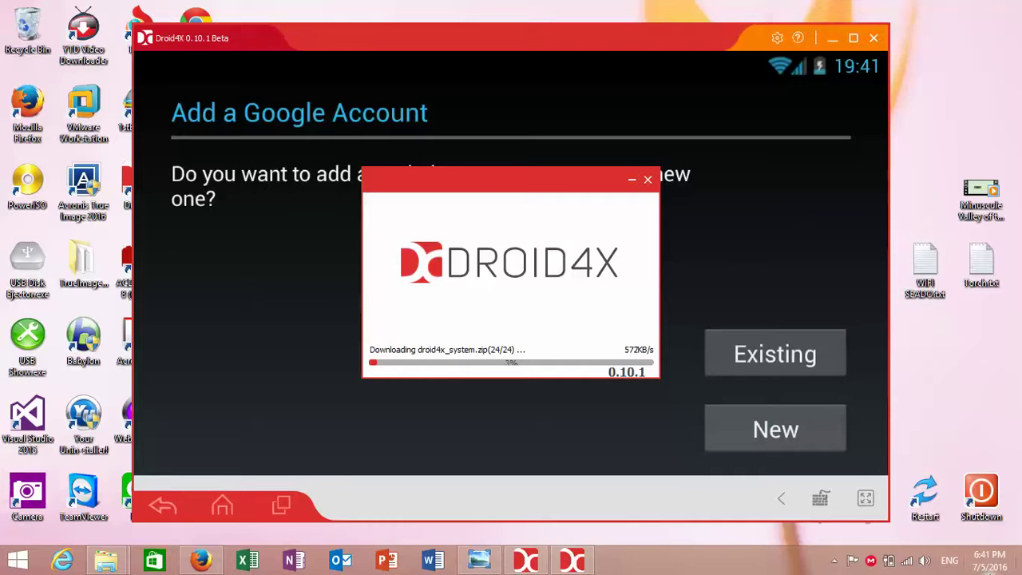
left_click(835, 561)
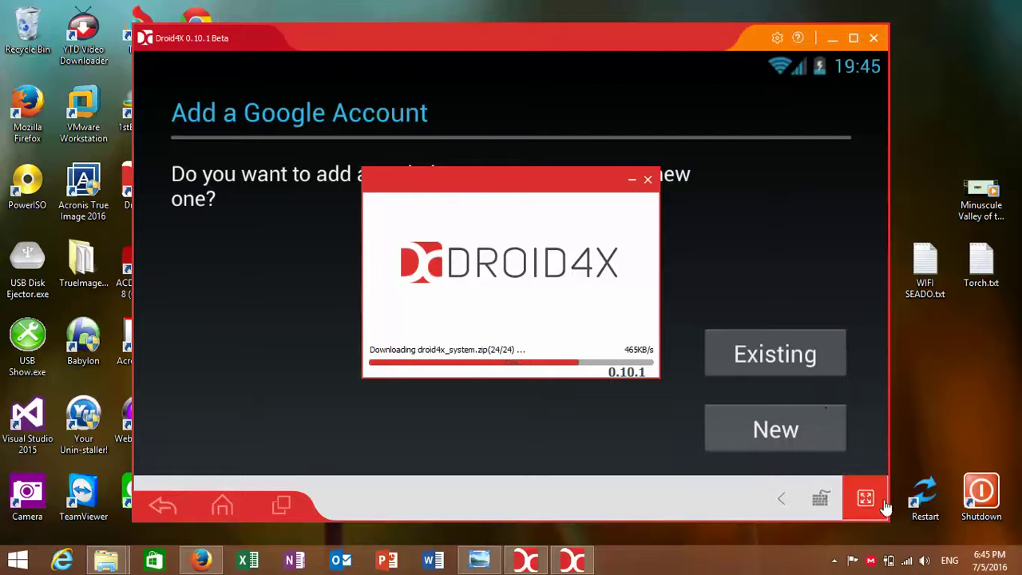
Step: Reveal the hidden tray icons and refocus the Droid4X window until the download finishes
left_click(833, 560)
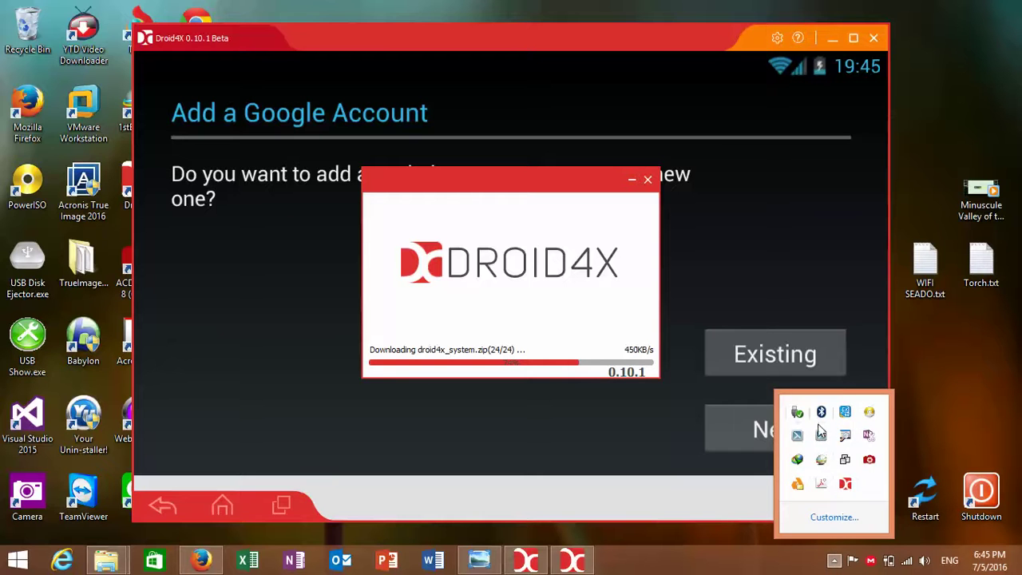
left_click(542, 493)
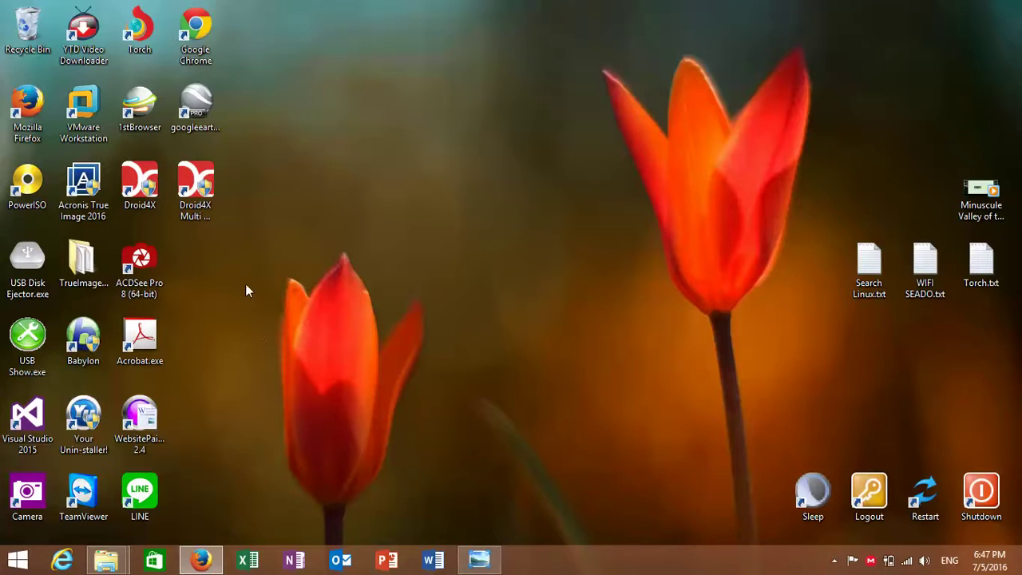
right_click(272, 281)
left_click(327, 318)
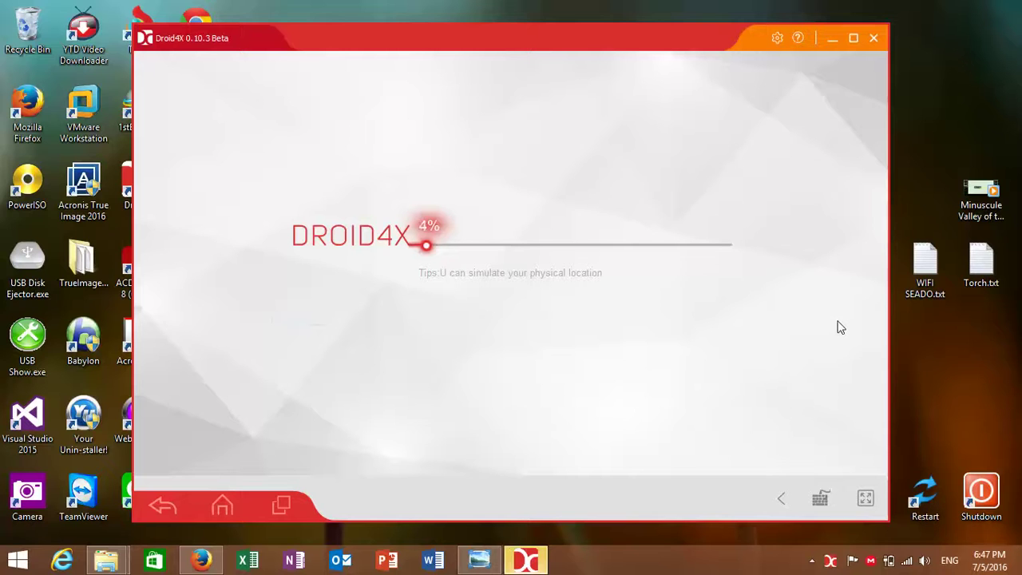
right_click(966, 344)
left_click(939, 168)
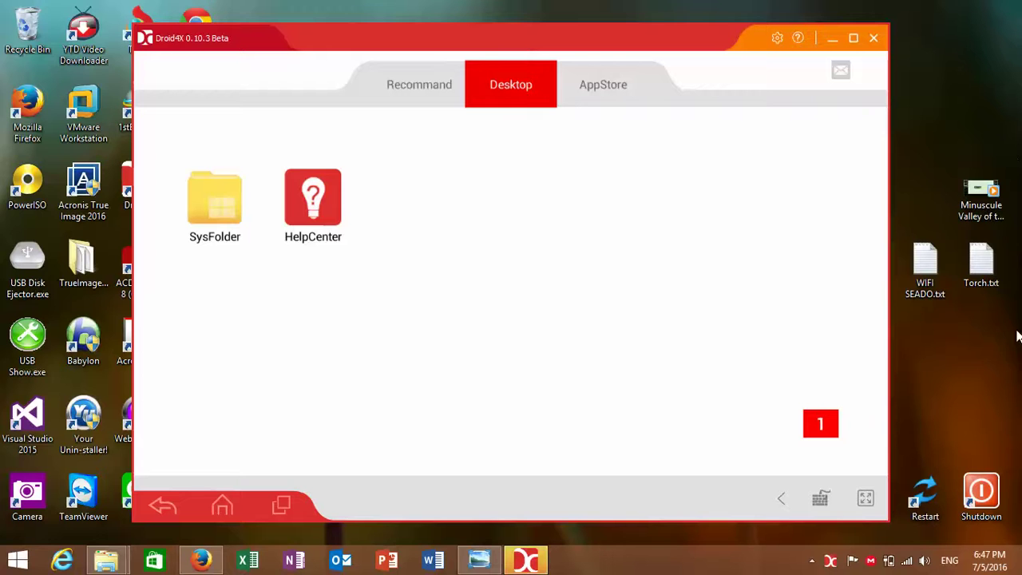
right_click(1010, 139)
left_click(894, 182)
Step: Open the app store and choose to sign in with an existing Google account
left_click(604, 92)
right_click(962, 107)
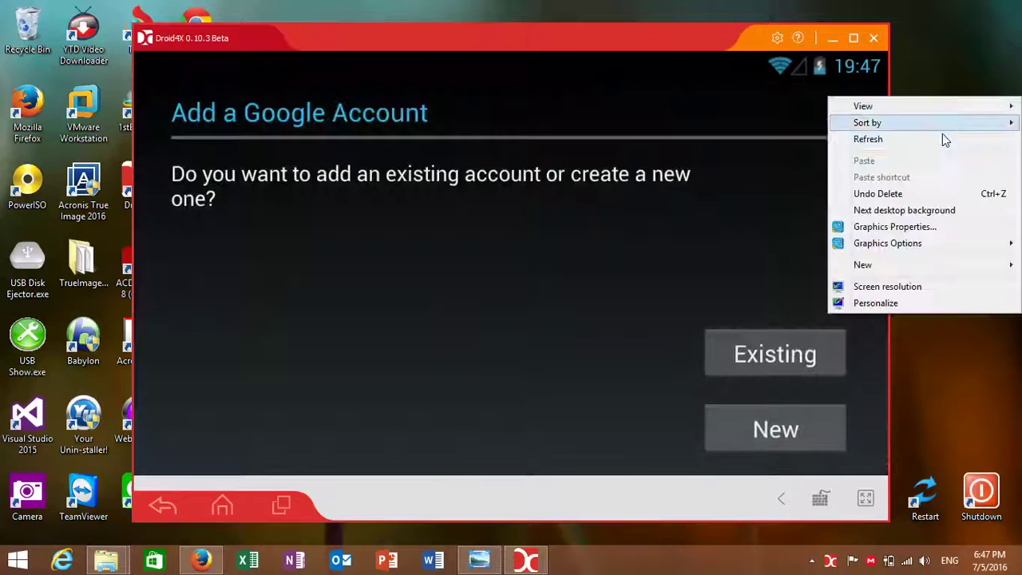
left_click(941, 137)
left_click(817, 344)
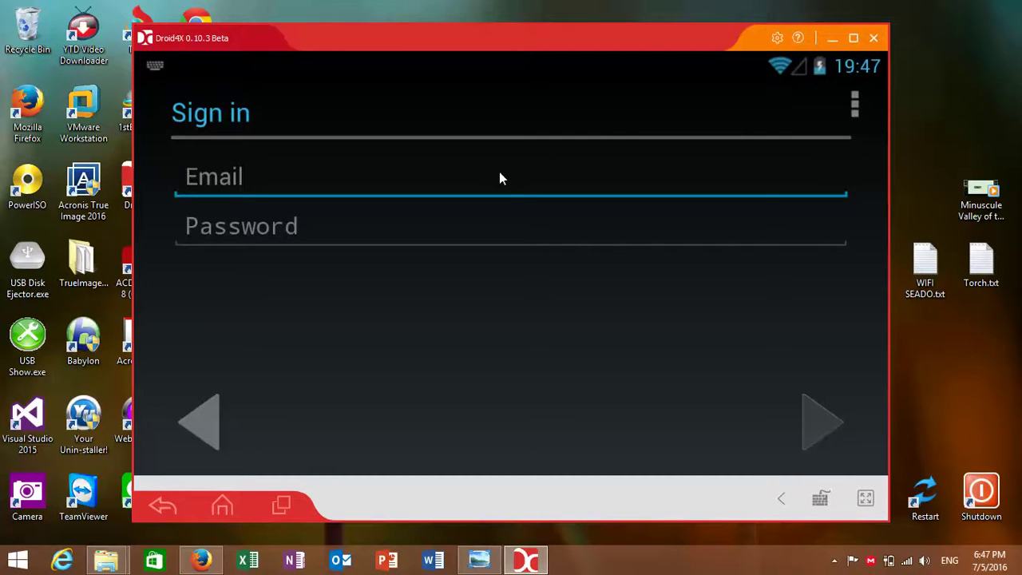
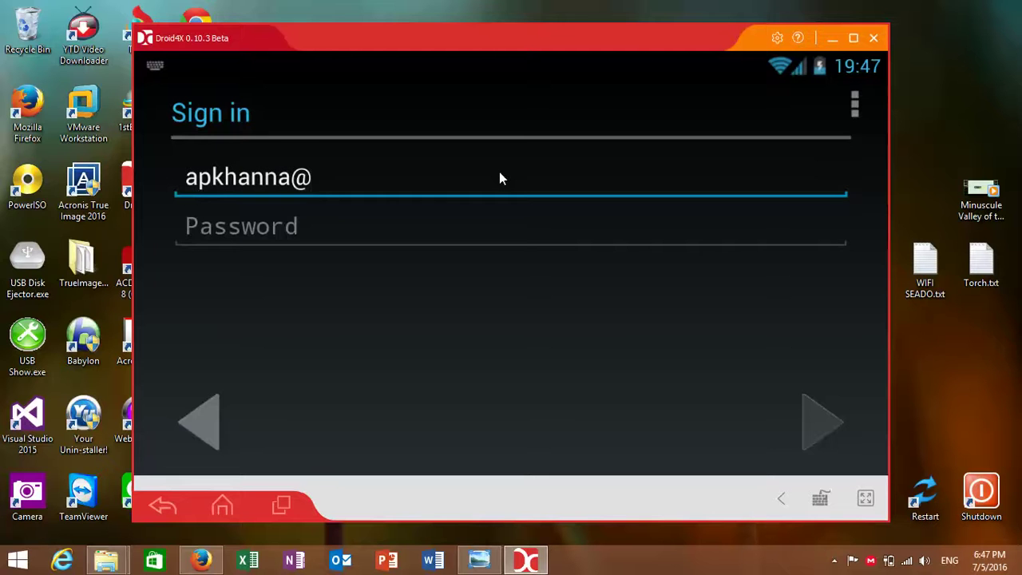
Step: Enter the account's Gmail address in the Email field, fixing a typo along the way
key("Left")
key("Left")
key("Left")
key("Left")
key("Left")
key("Left")
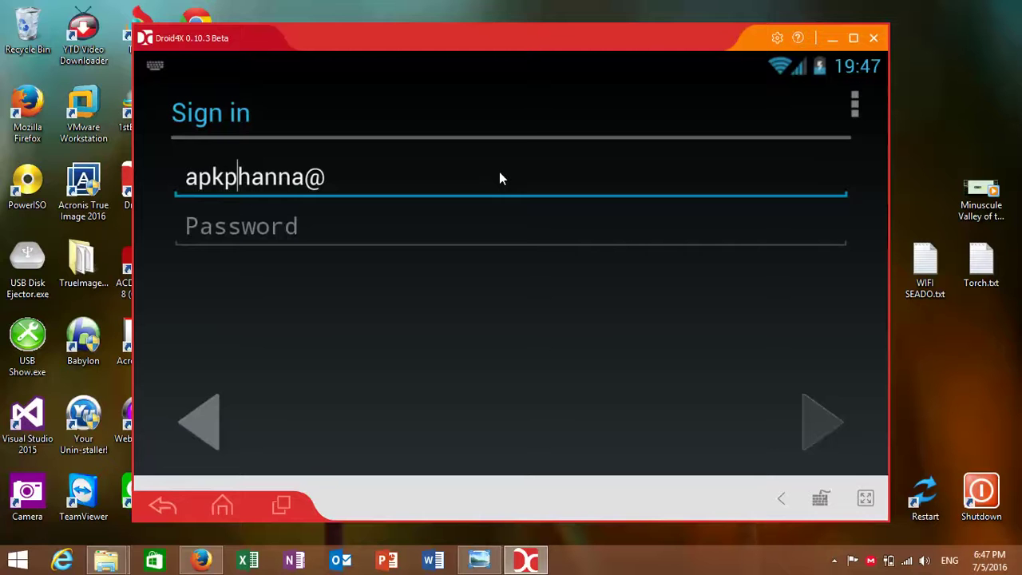
key("Right")
key("Right")
key("Up")
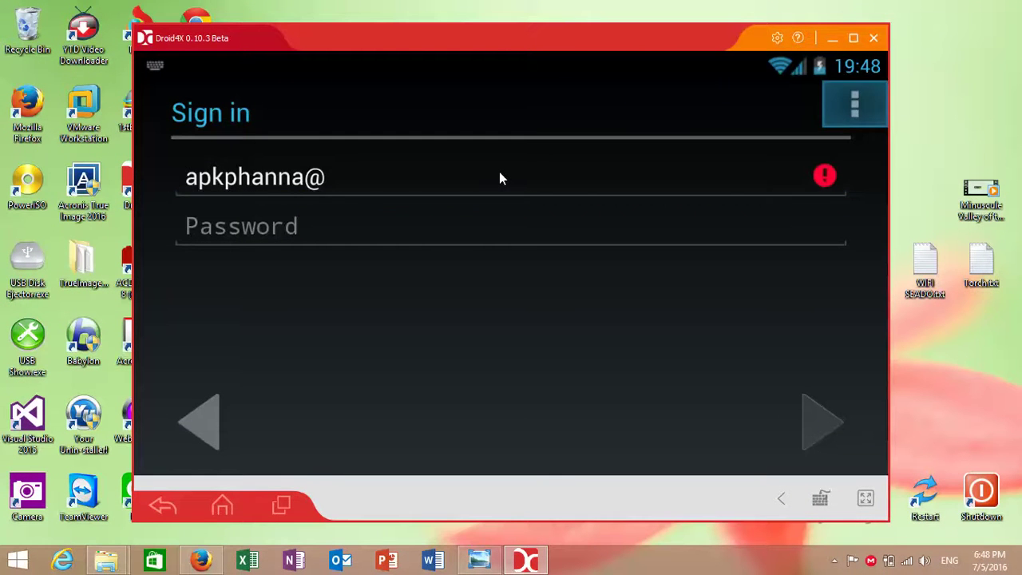
key("Down")
left_click(438, 171)
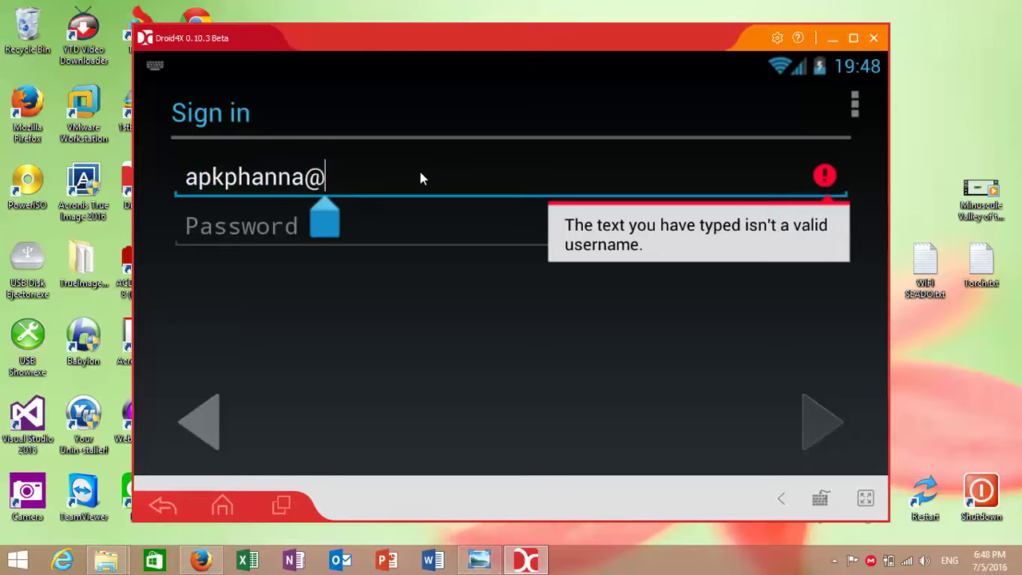
type("gmail.com")
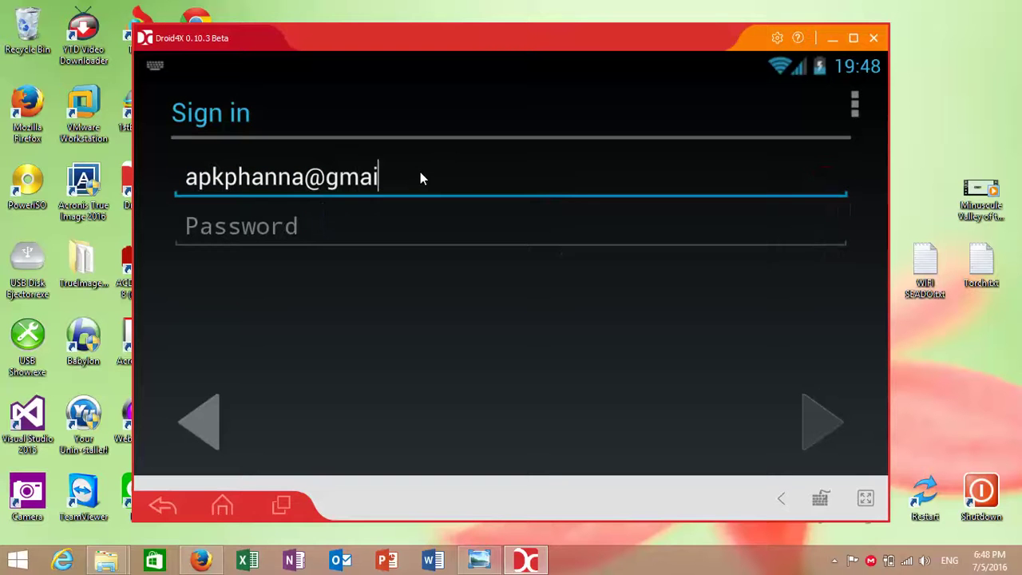
Step: Type the account password and submit the sign-in
key("Tab")
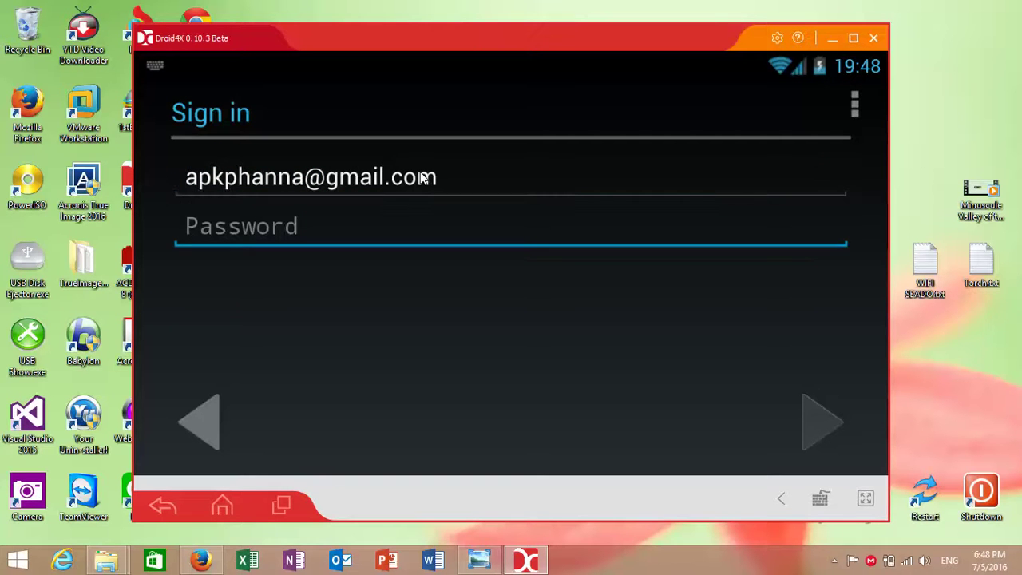
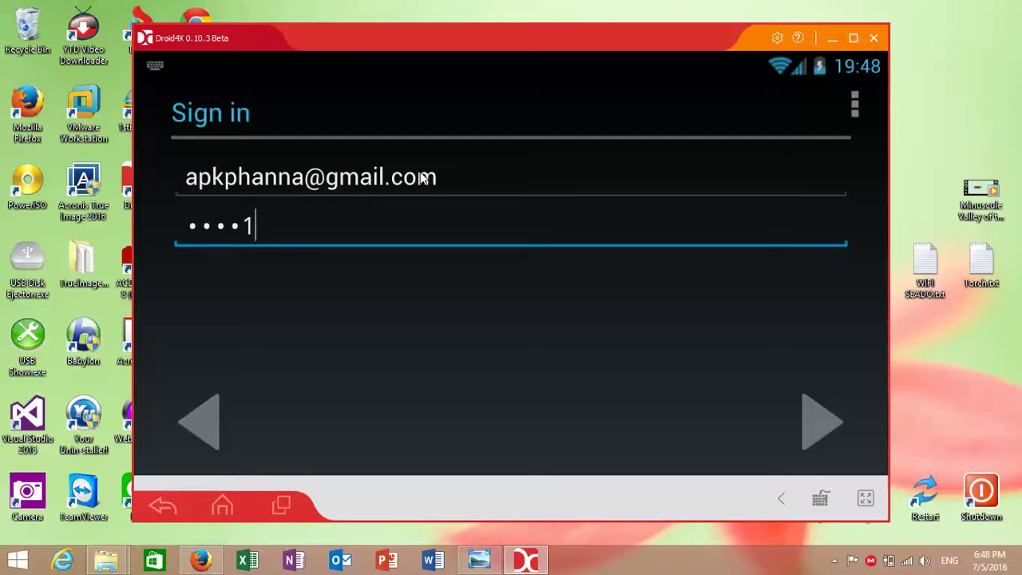
key("Return")
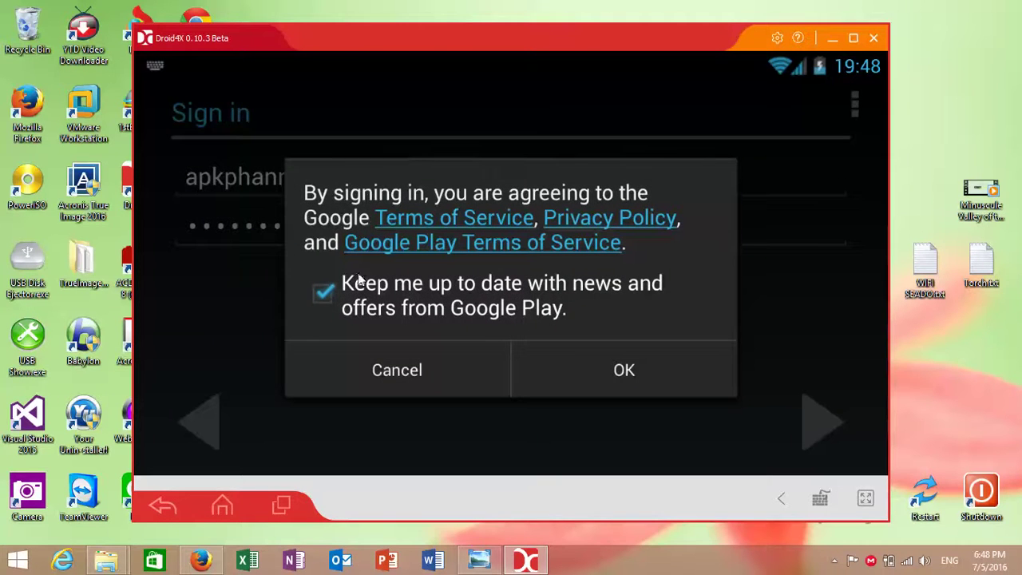
Step: Accept the Google terms of service and continue past the Back up and restore page
left_click(611, 370)
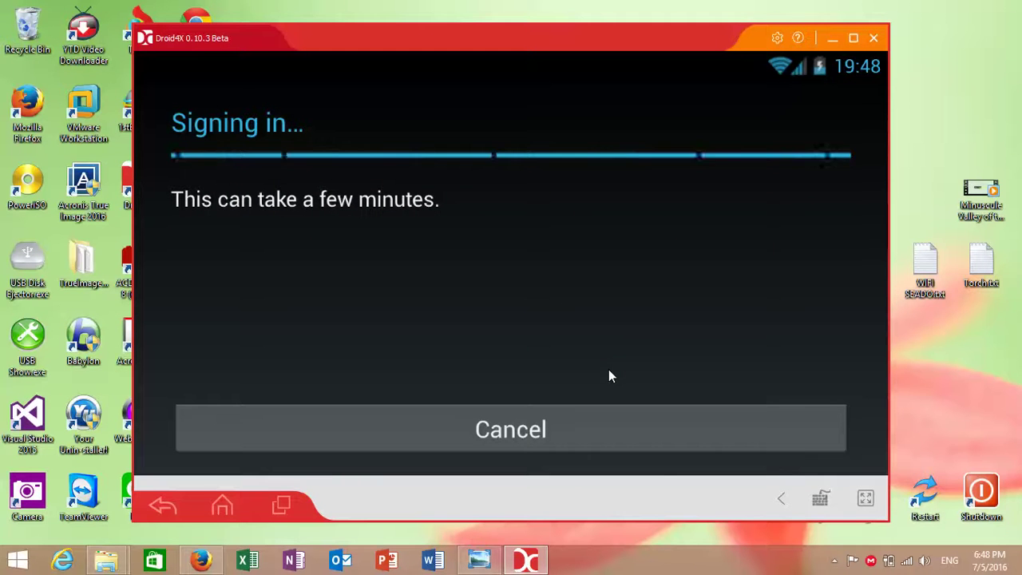
right_click(911, 89)
left_click(908, 131)
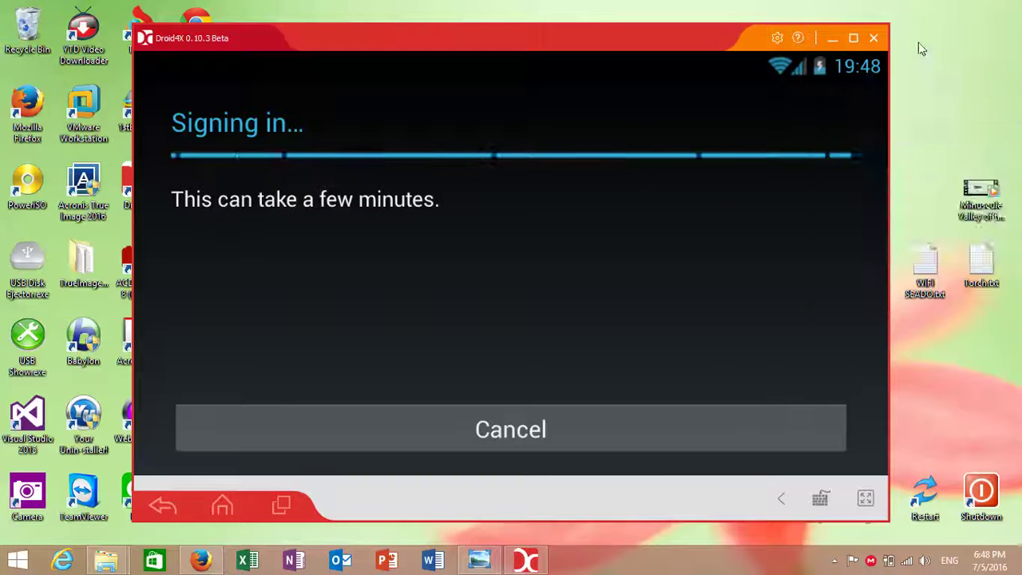
right_click(921, 44)
left_click(913, 83)
right_click(923, 49)
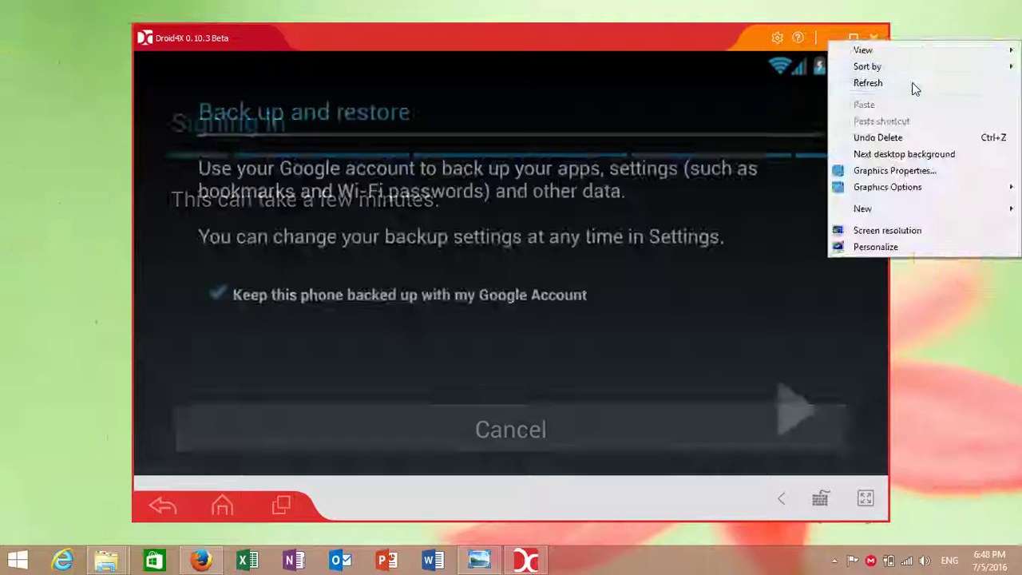
left_click(913, 85)
left_click(809, 431)
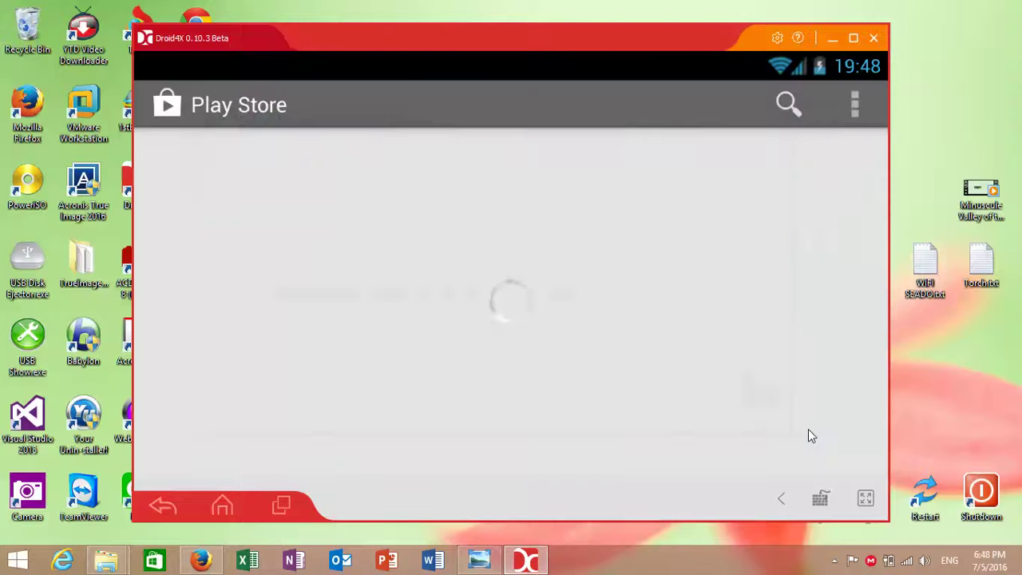
Step: Accept the Google Play terms of service to reach the store's home page
right_click(962, 35)
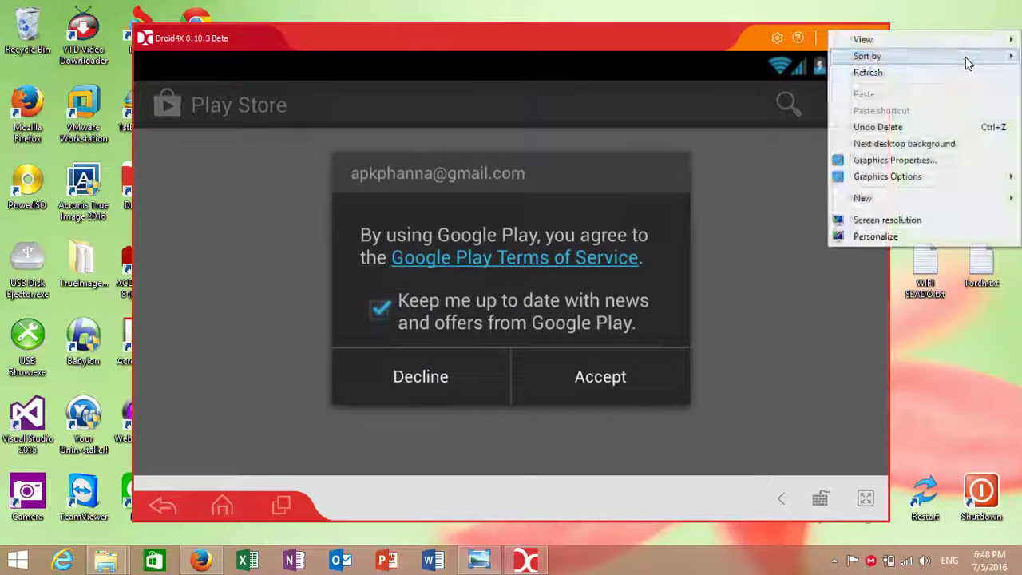
left_click(951, 76)
left_click(613, 381)
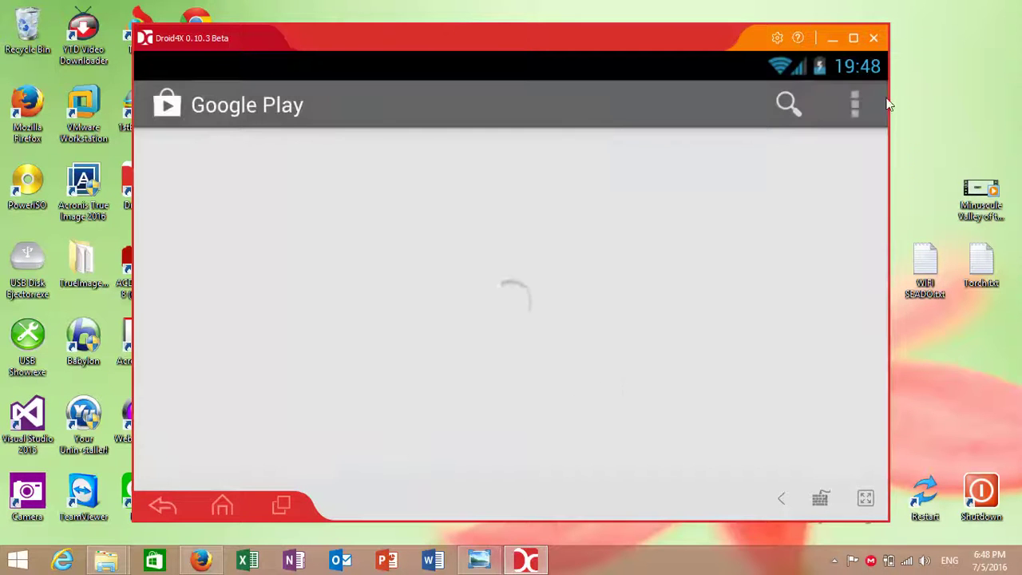
right_click(939, 57)
left_click(920, 100)
right_click(918, 45)
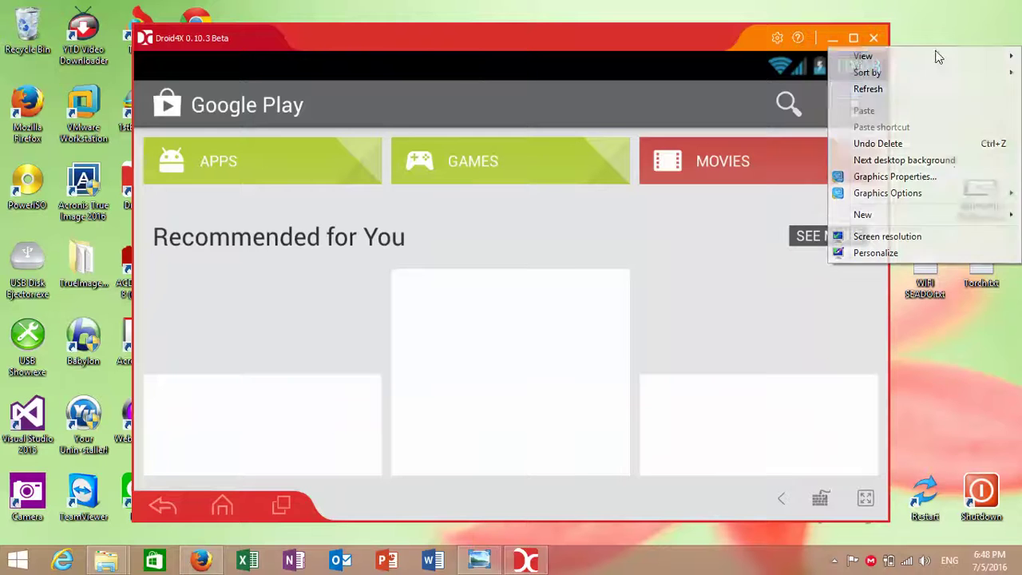
Step: Refresh the Windows desktop several times from its right-click menu
left_click(916, 86)
right_click(907, 31)
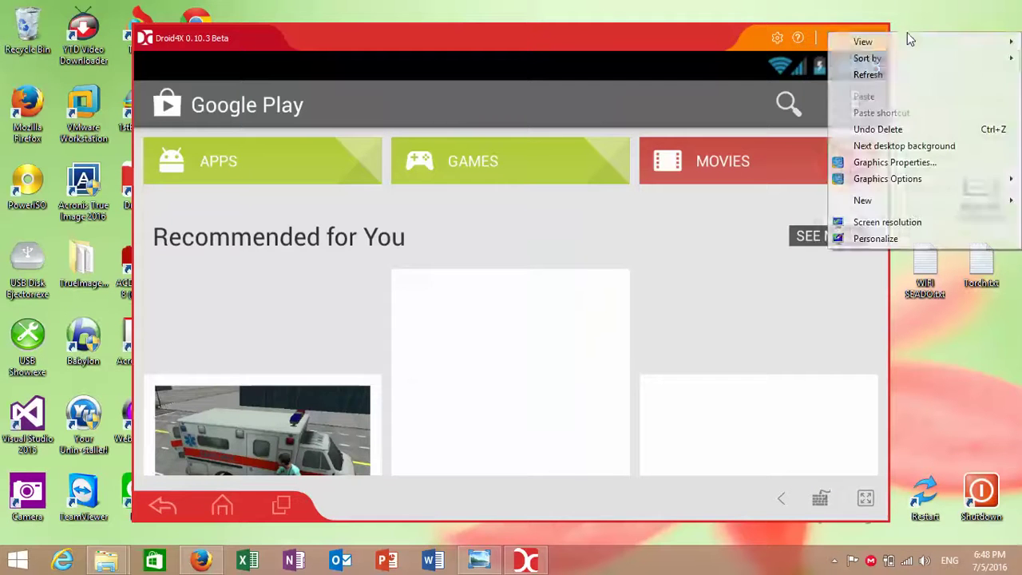
left_click(916, 77)
right_click(913, 78)
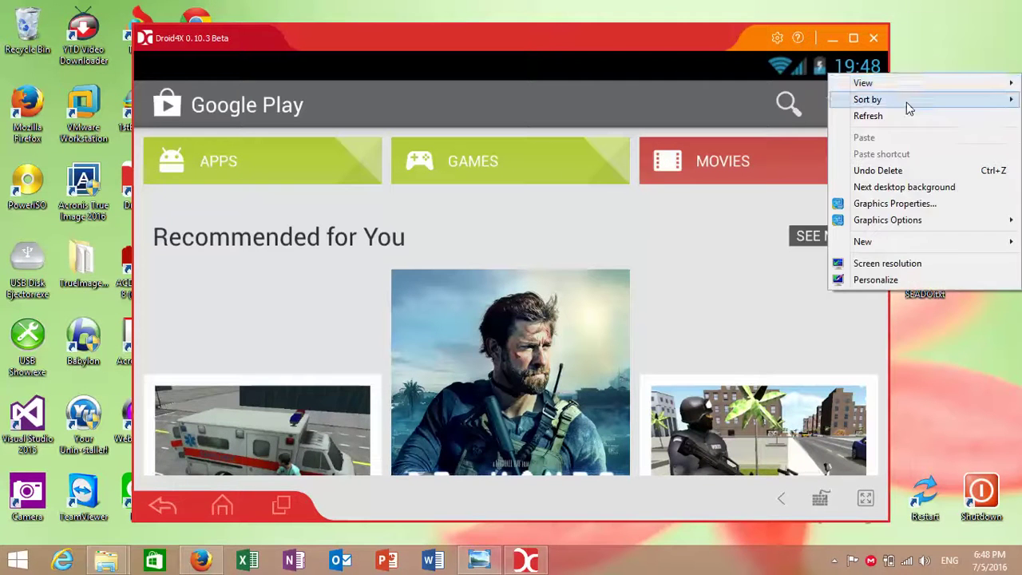
left_click(906, 116)
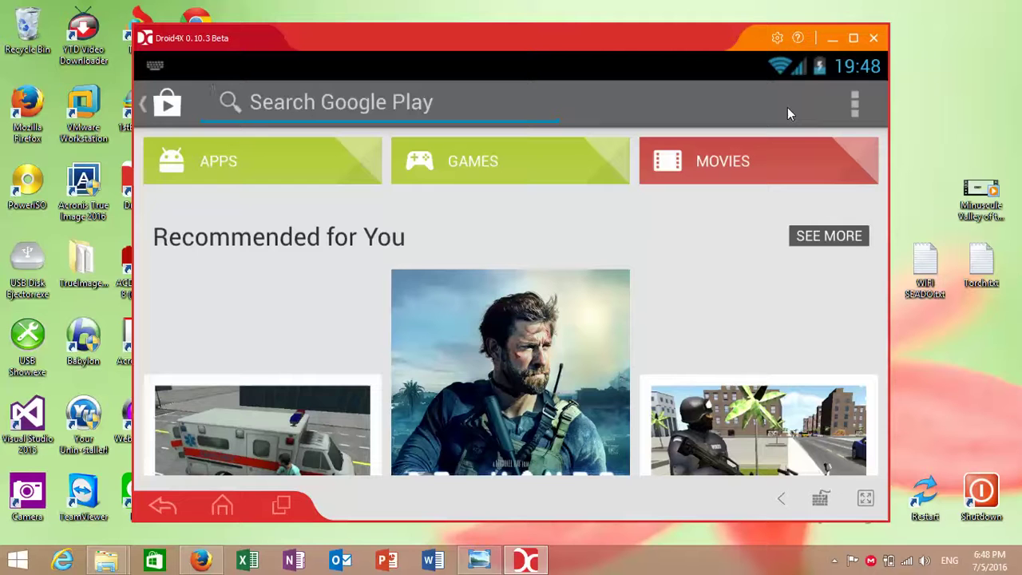
Step: Search Google Play for 'khmer', choosing the 'khmer keyboard' suggestion
type("k")
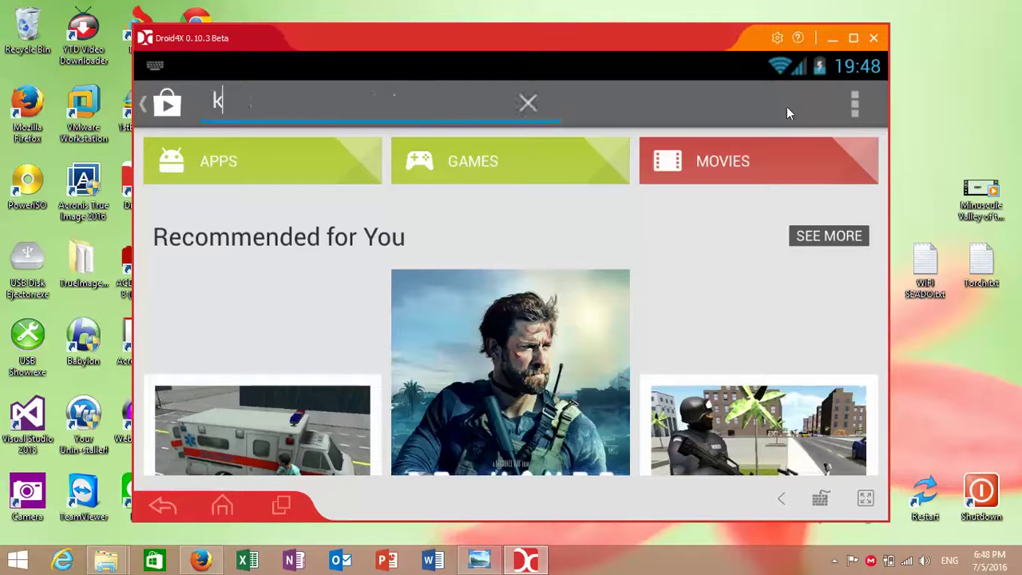
type("hmer")
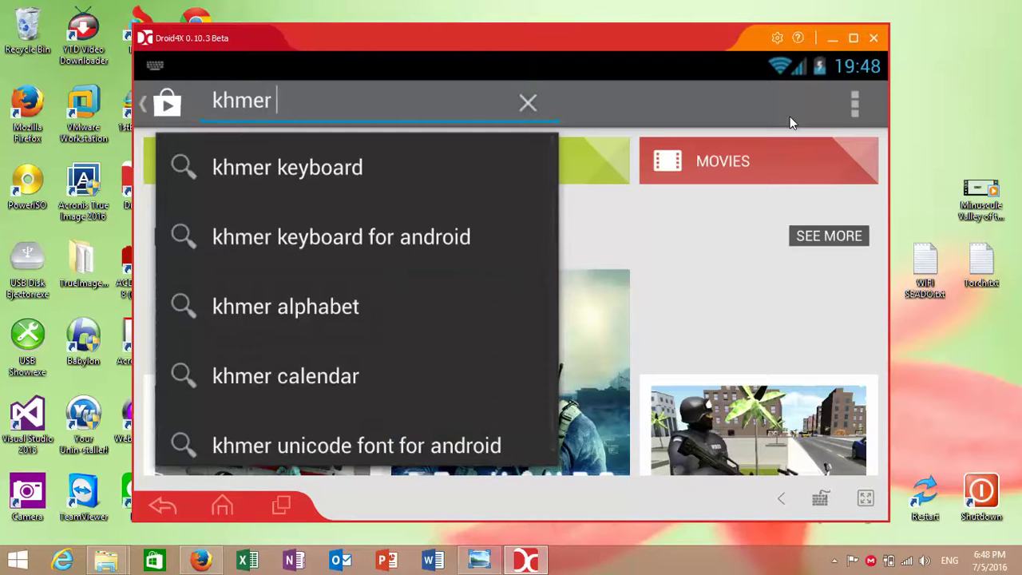
key("Down")
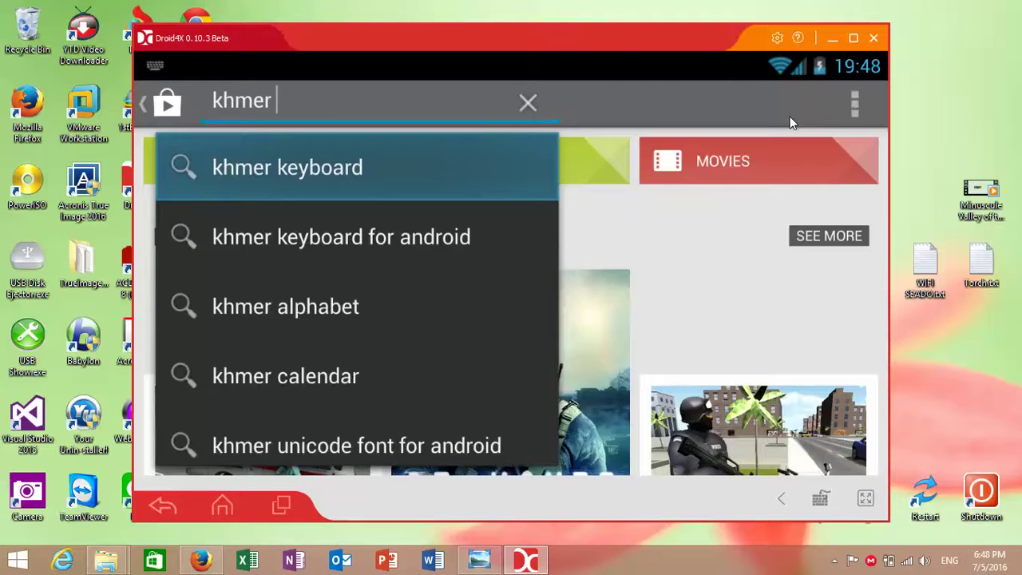
key("Return")
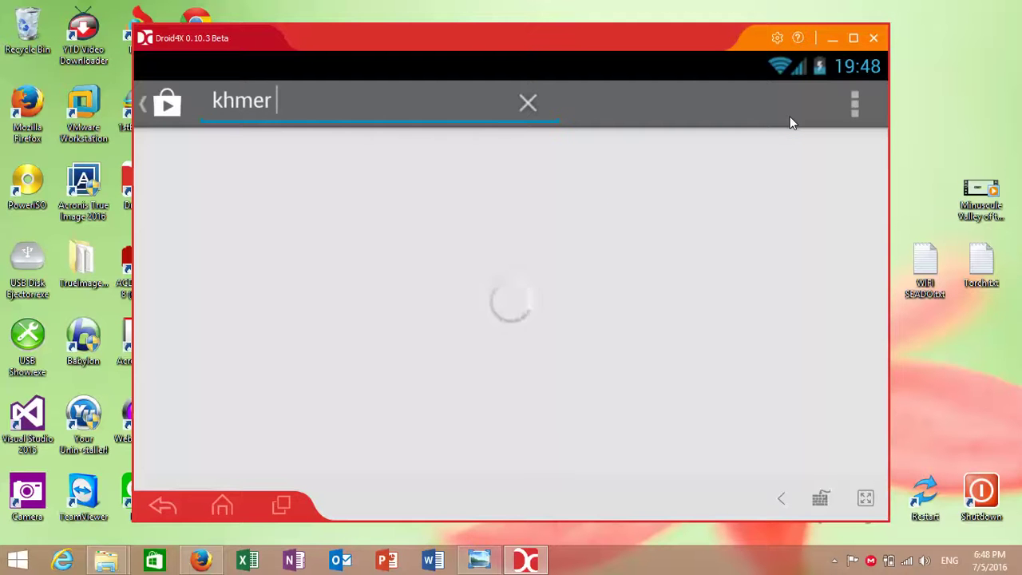